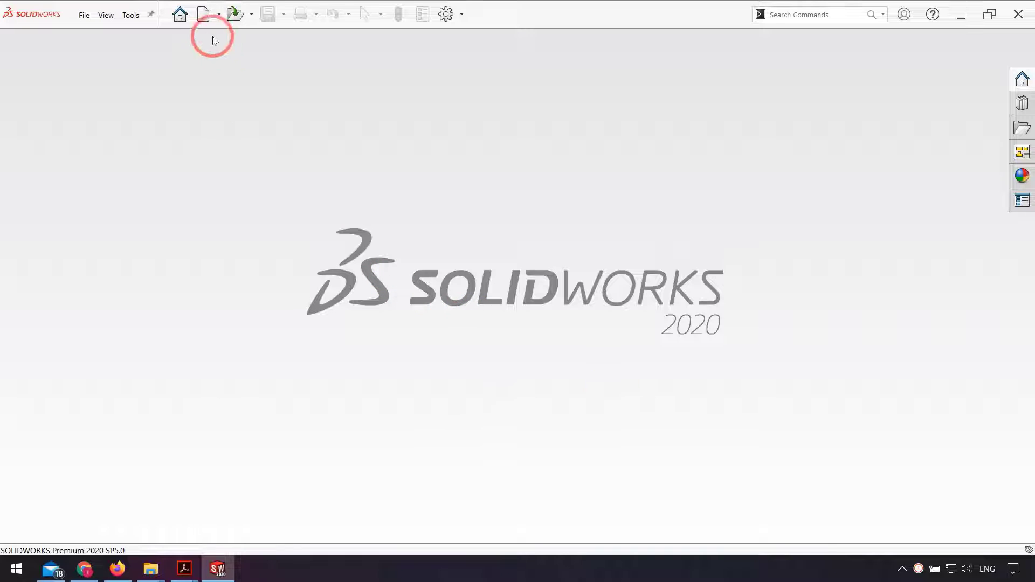
Create a new part and sketch a circle of about 79 mm diameter centred on the origin on the Top Plane.
click(203, 17)
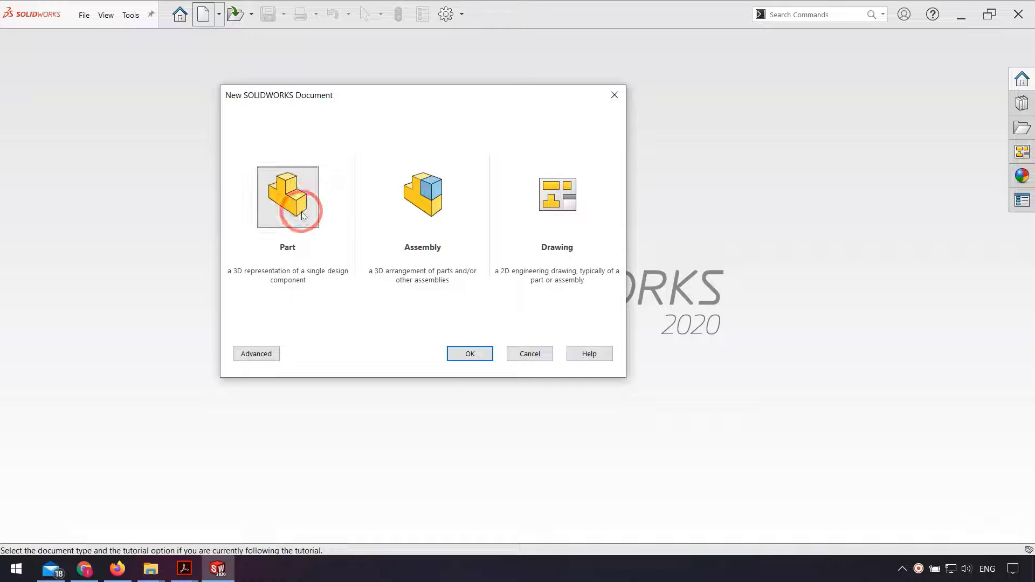
click(470, 352)
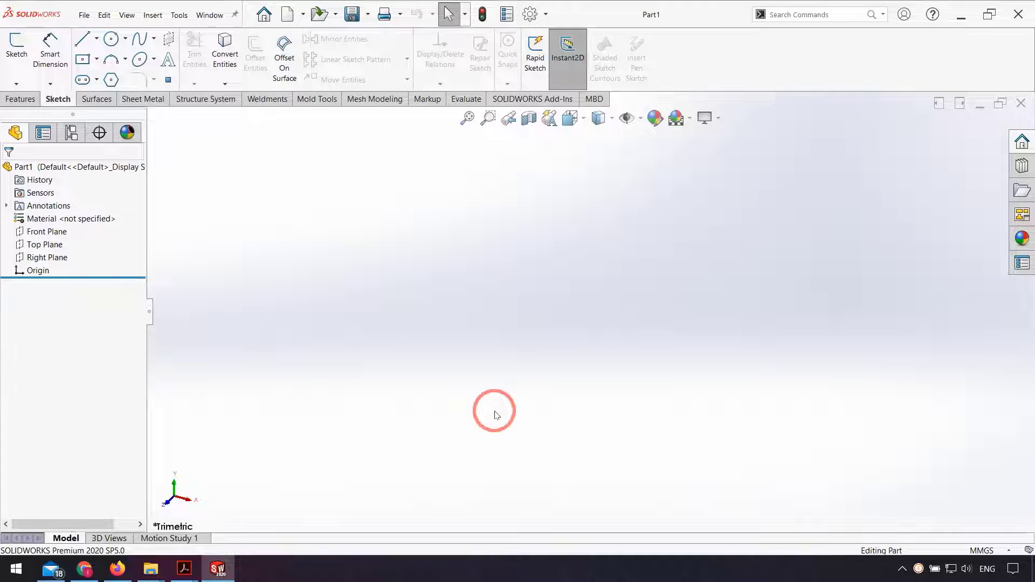
click(57, 242)
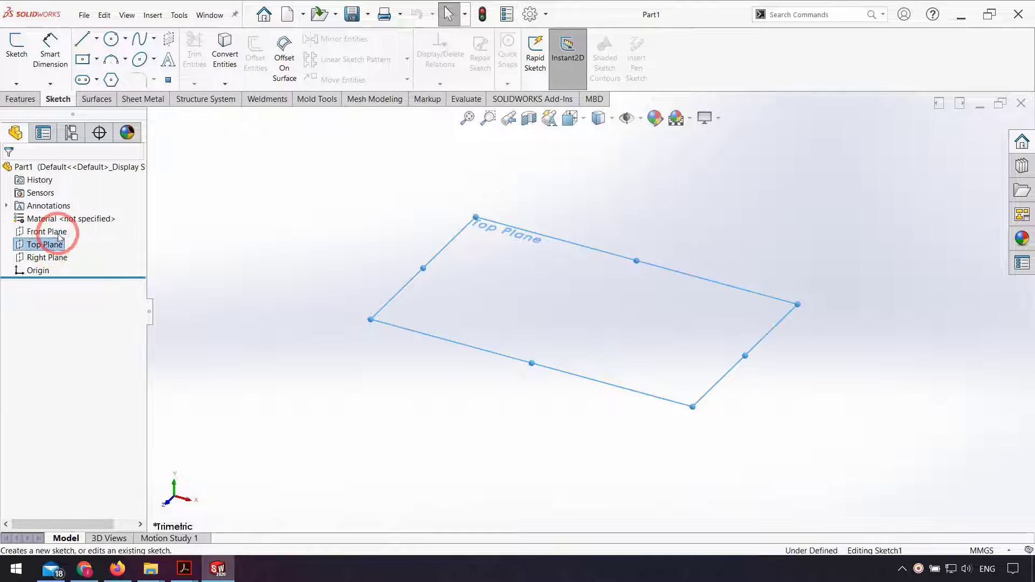
click(112, 39)
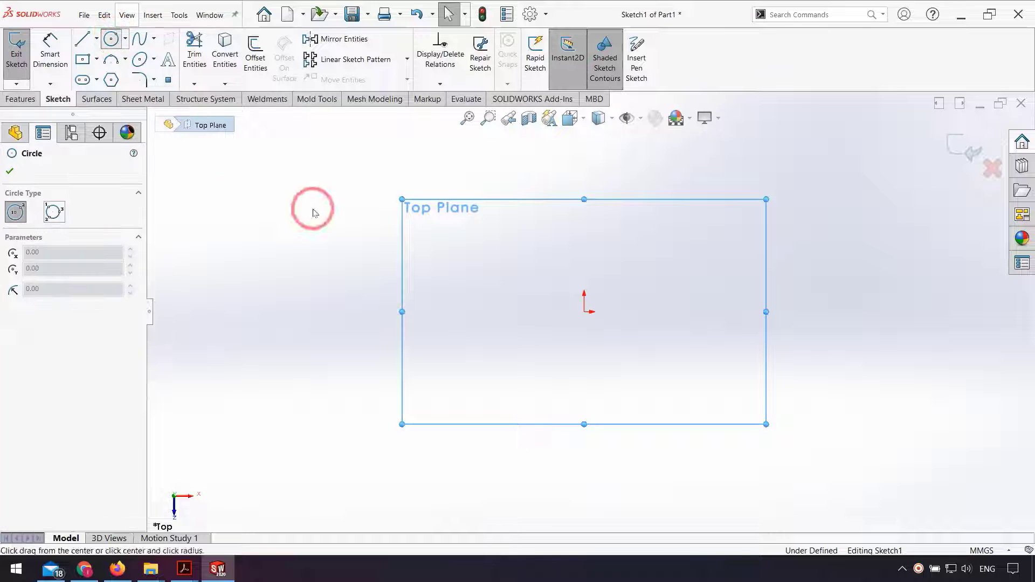
click(584, 312)
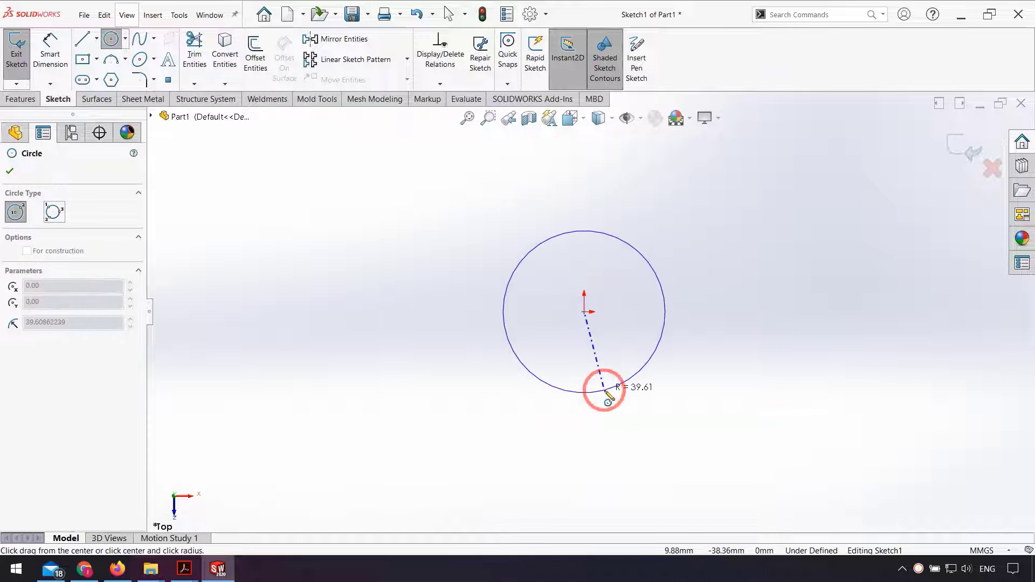
click(604, 391)
Dimension the circle's diameter at 110 mm.
click(68, 69)
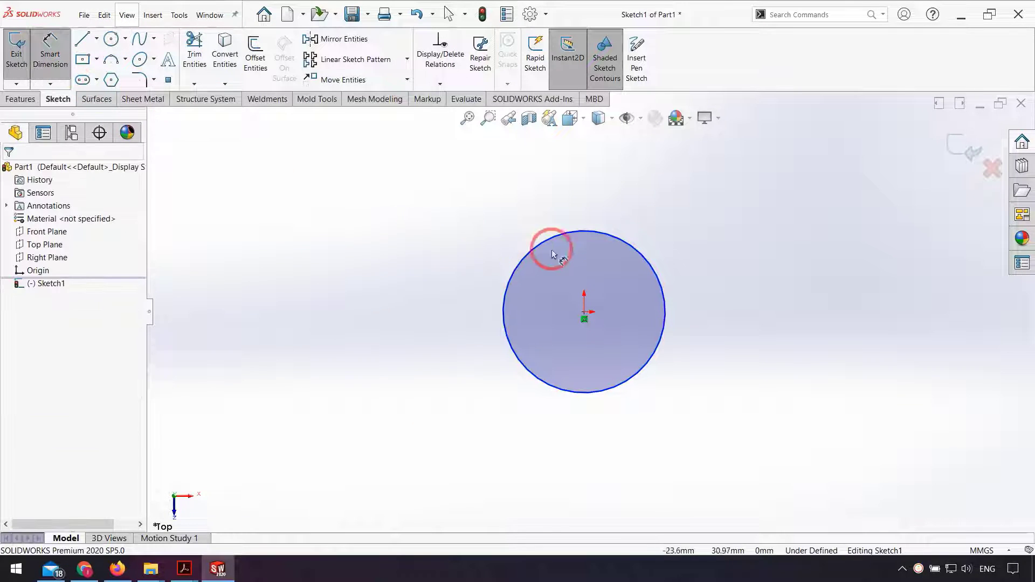
click(622, 240)
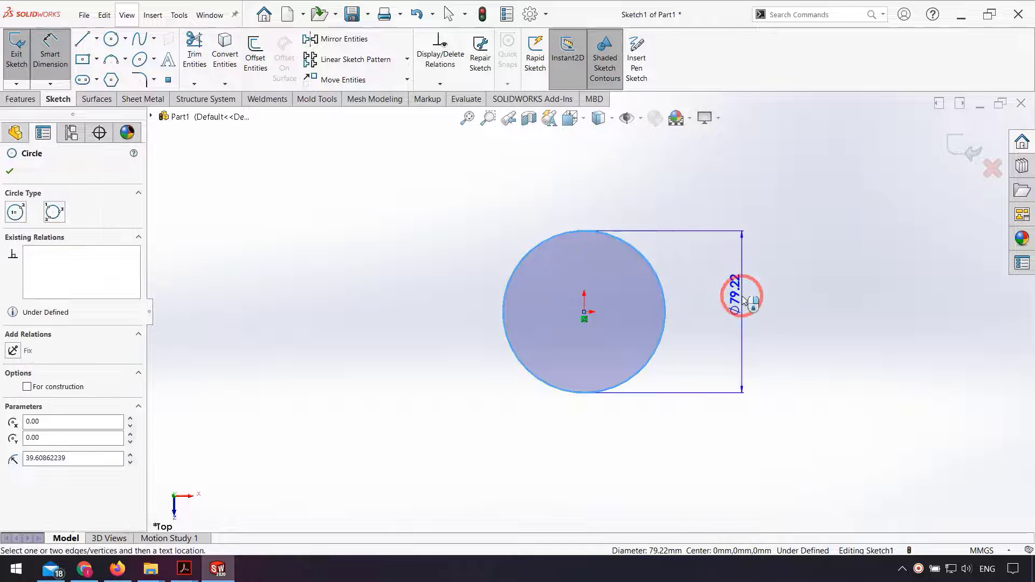
click(743, 298)
text(110)
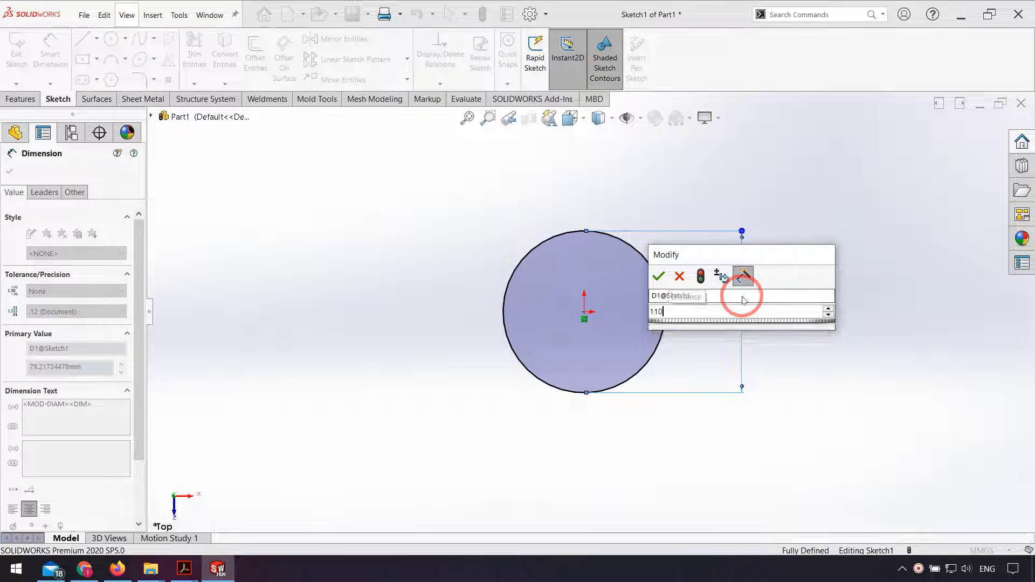
key(Return)
Extrude the 110 mm circle upward as a blind boss 30 mm deep.
click(21, 99)
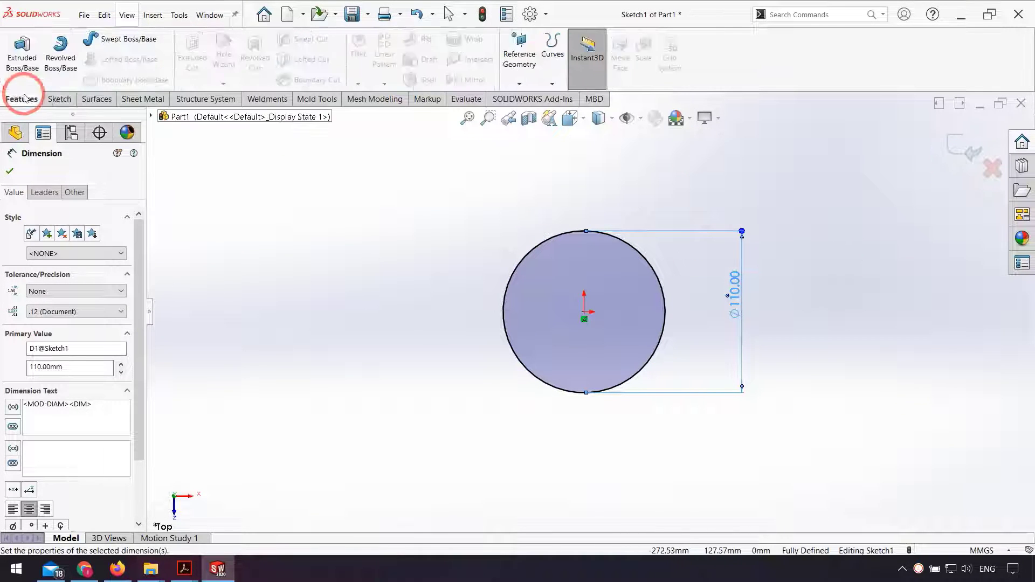
click(24, 75)
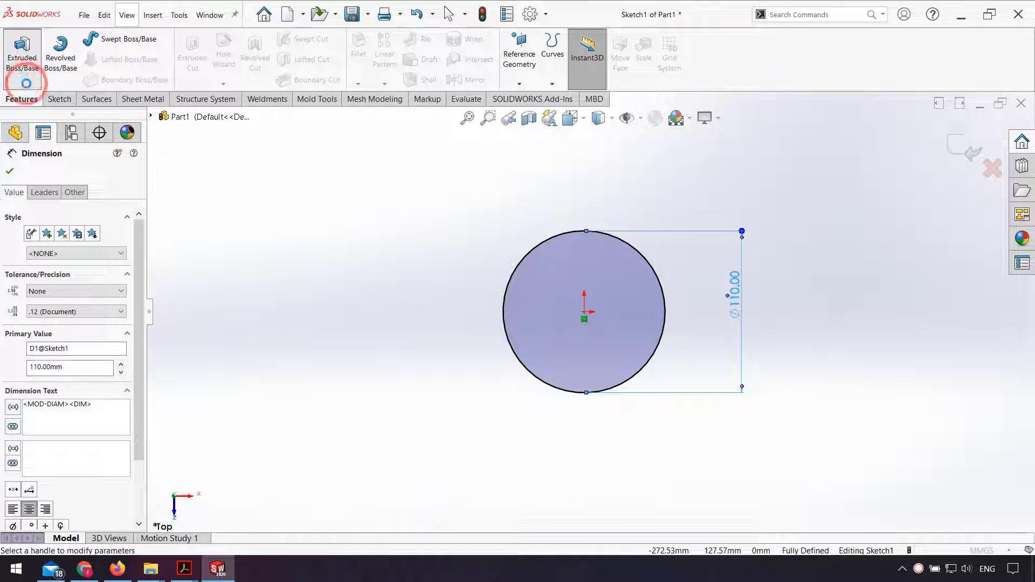
click(130, 292)
click(131, 292)
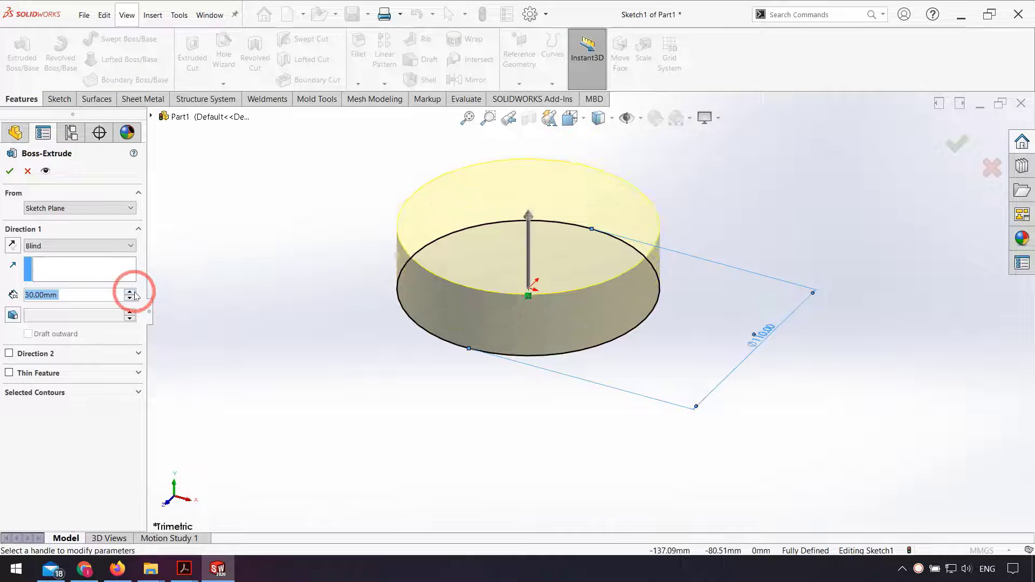
click(9, 172)
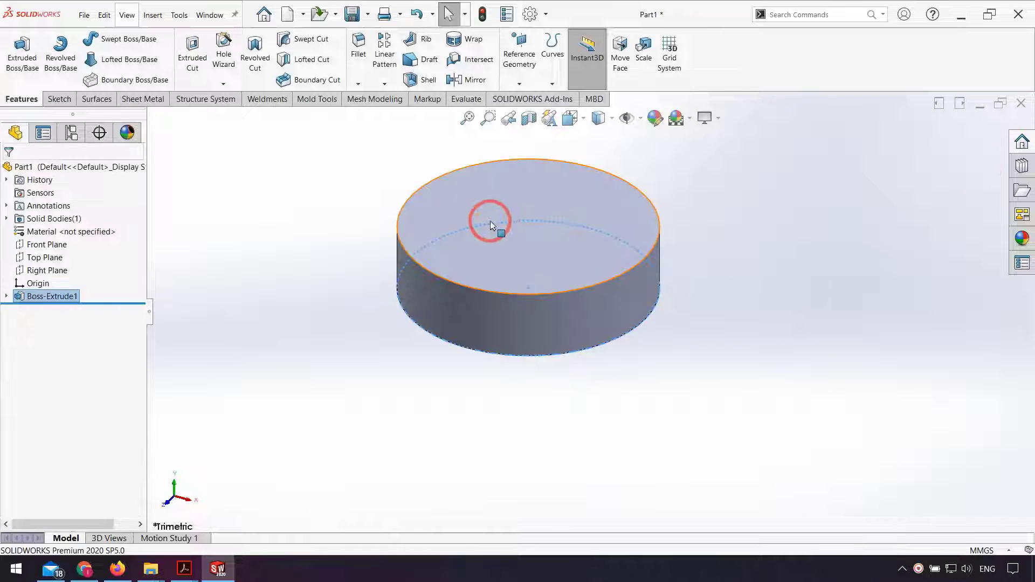
Sketch a circle of about 202 mm diameter centred on the origin on the top face of the disc.
click(490, 221)
click(537, 190)
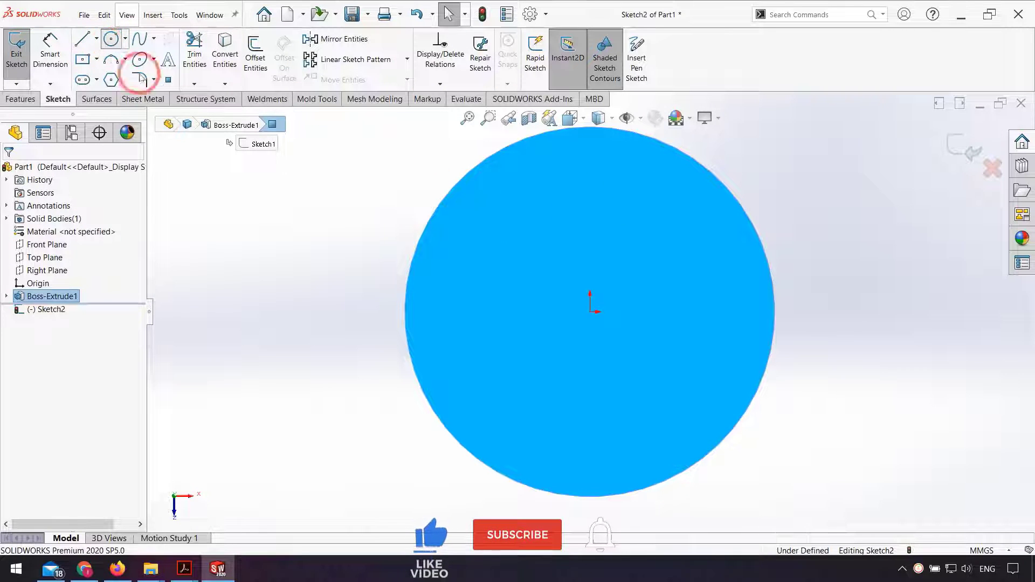
click(111, 39)
click(591, 312)
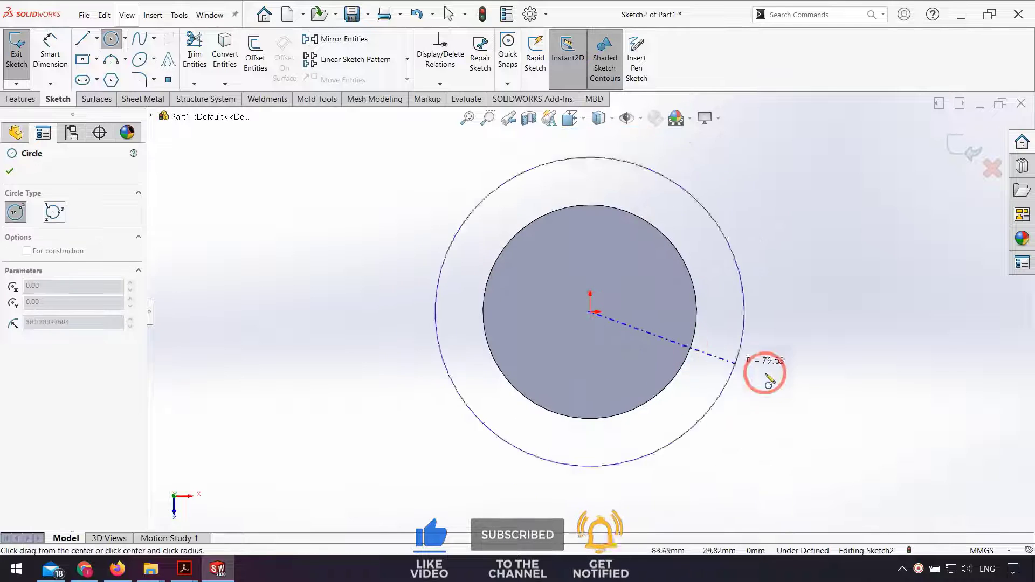
click(774, 377)
Dimension the new circle's diameter at 180 mm.
click(57, 67)
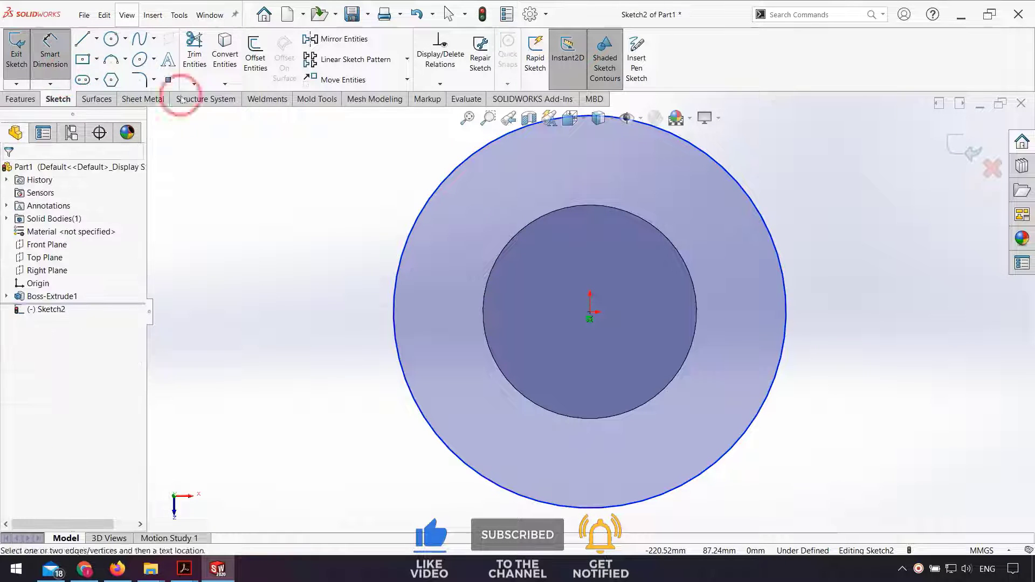
click(438, 189)
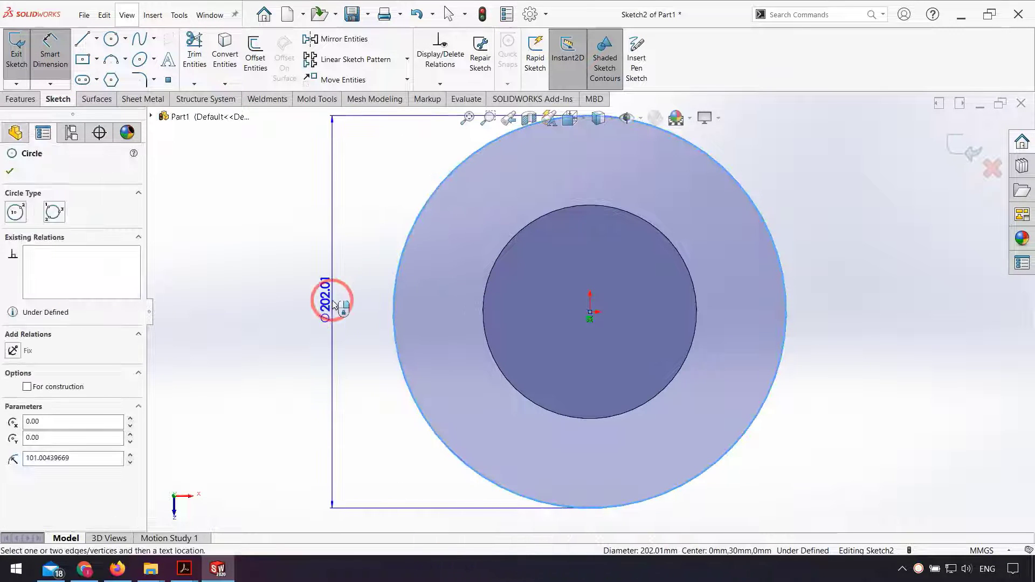
click(332, 301)
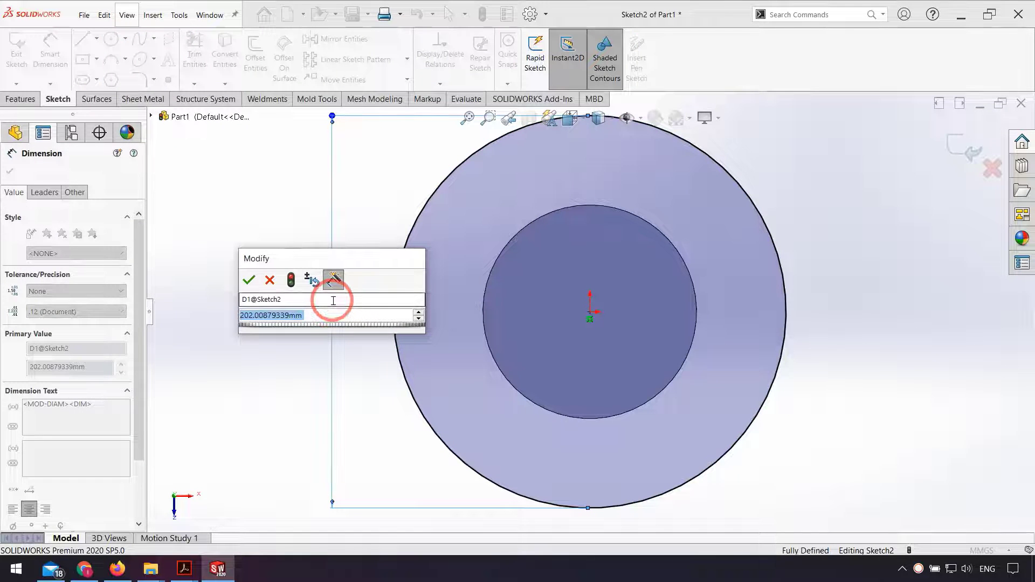
text(180)
key(Return)
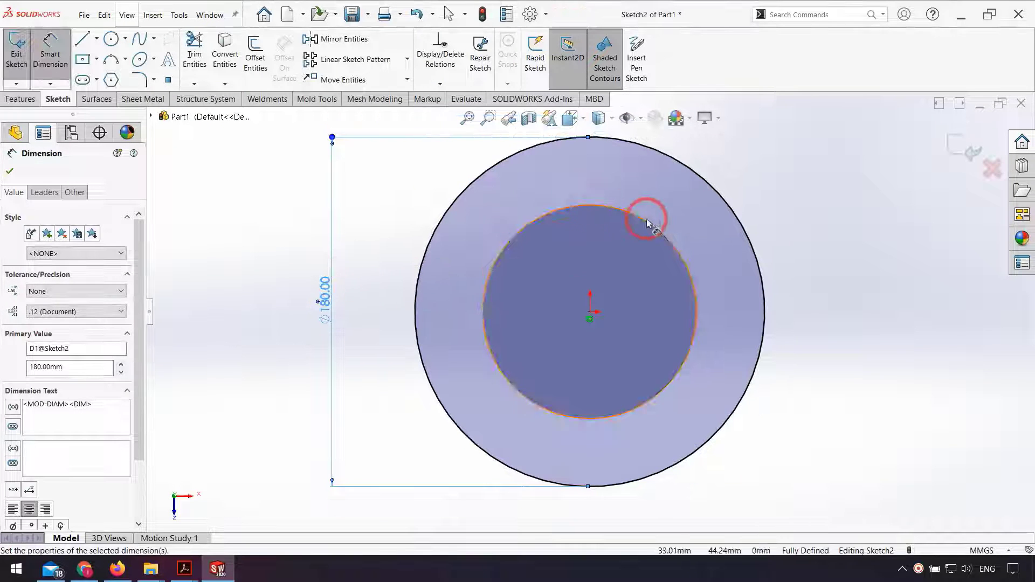
Extrude the 180 mm circle 30 mm above the base disc, merged with the existing body.
click(20, 99)
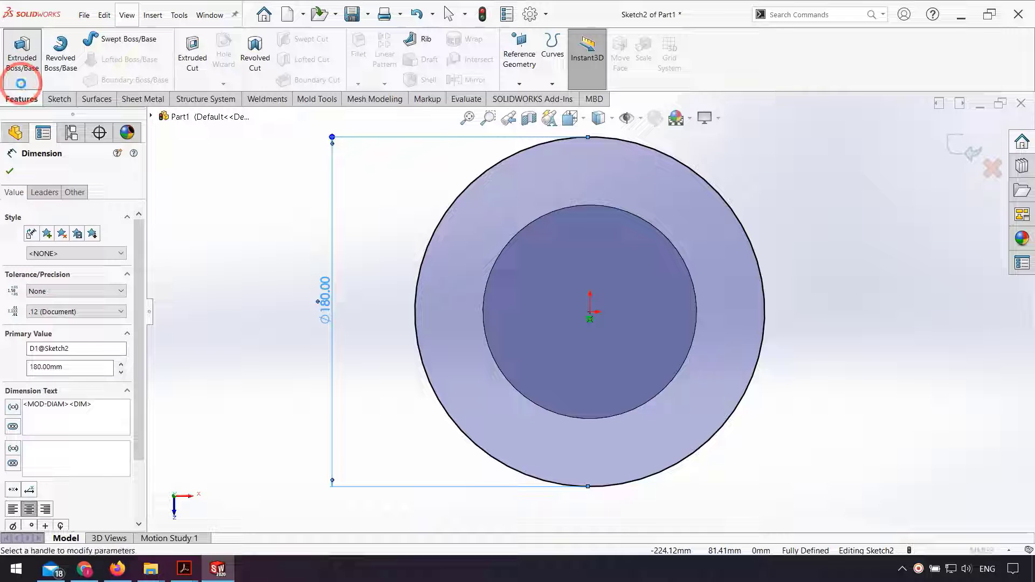
click(21, 83)
click(940, 139)
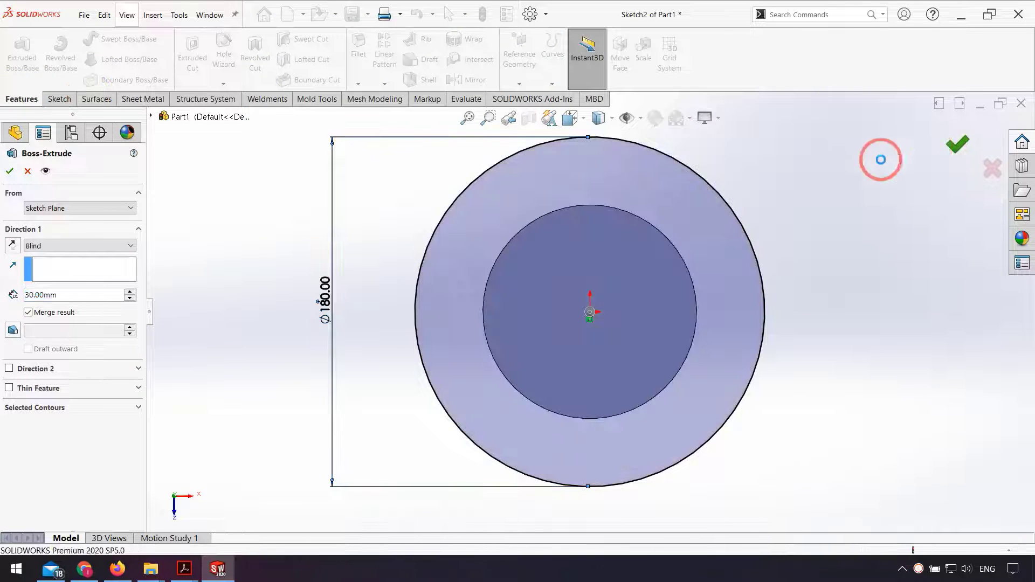
Edit the 180 mm disc's extrusion and set its depth to 10 mm.
middle_drag(574, 324, 575, 194)
click(49, 312)
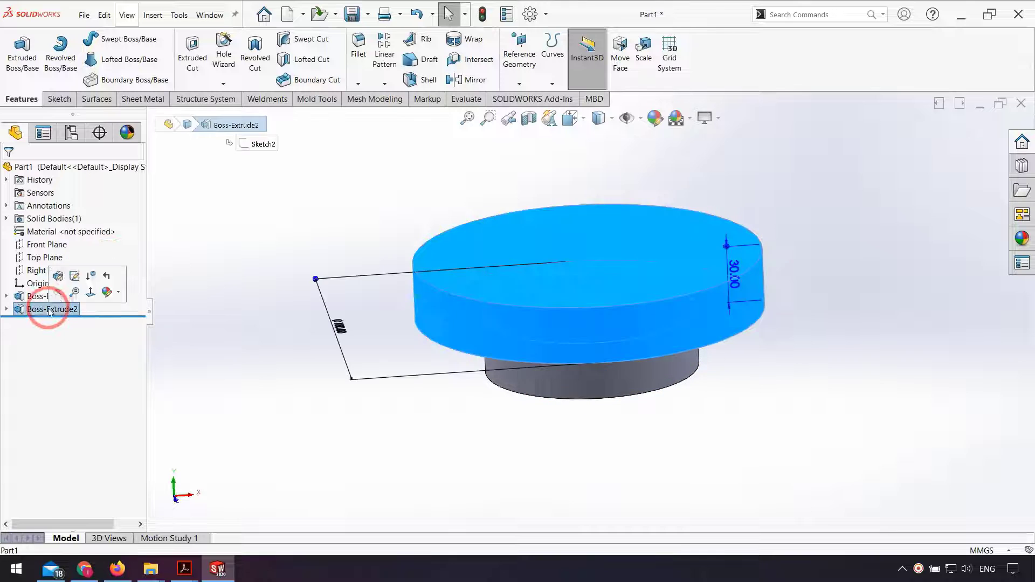
click(56, 277)
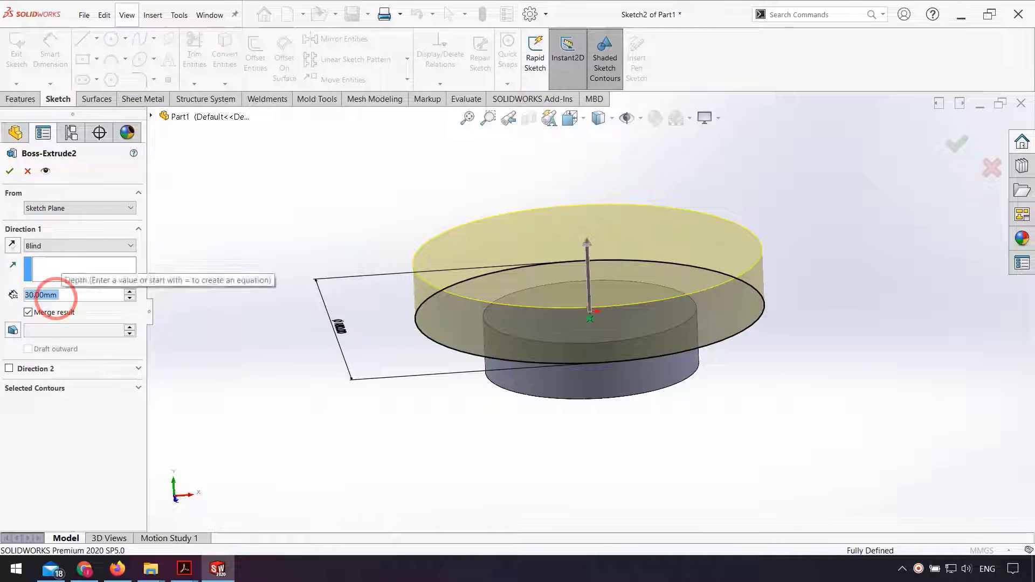
text(10)
key(Return)
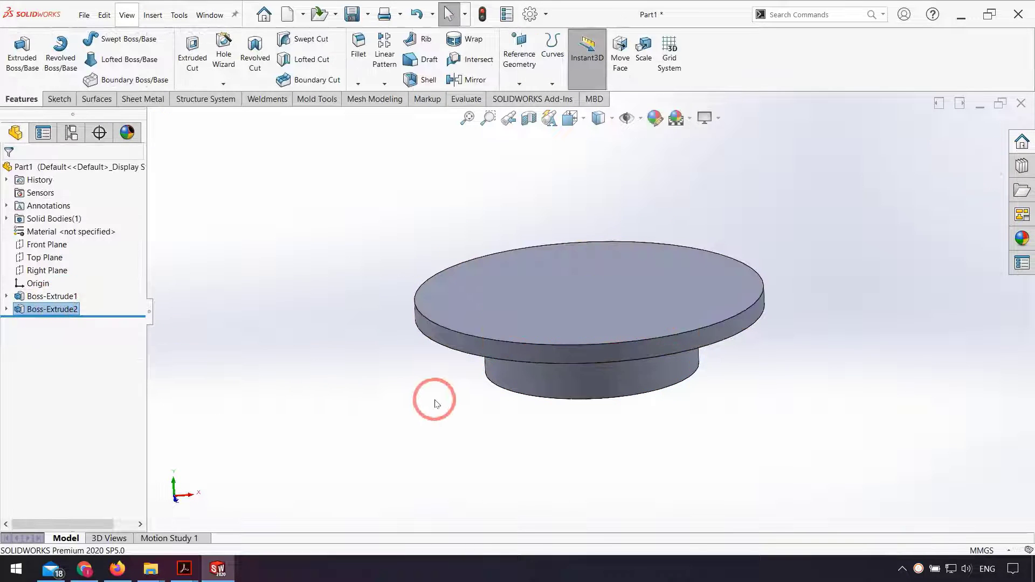
Sketch a circle of about 92 mm diameter centred on the origin on the 180 mm disc's top face.
click(587, 321)
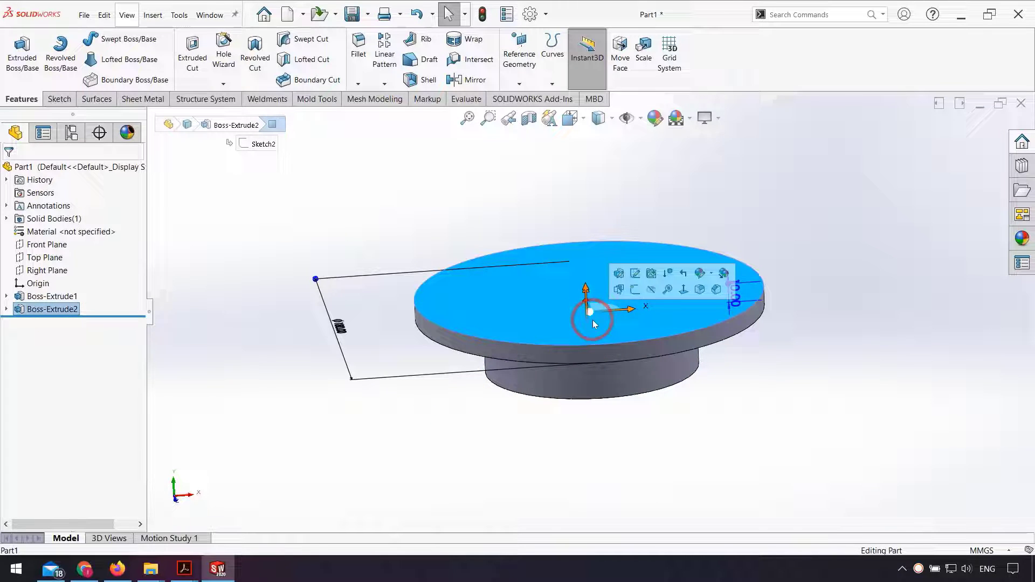
click(631, 291)
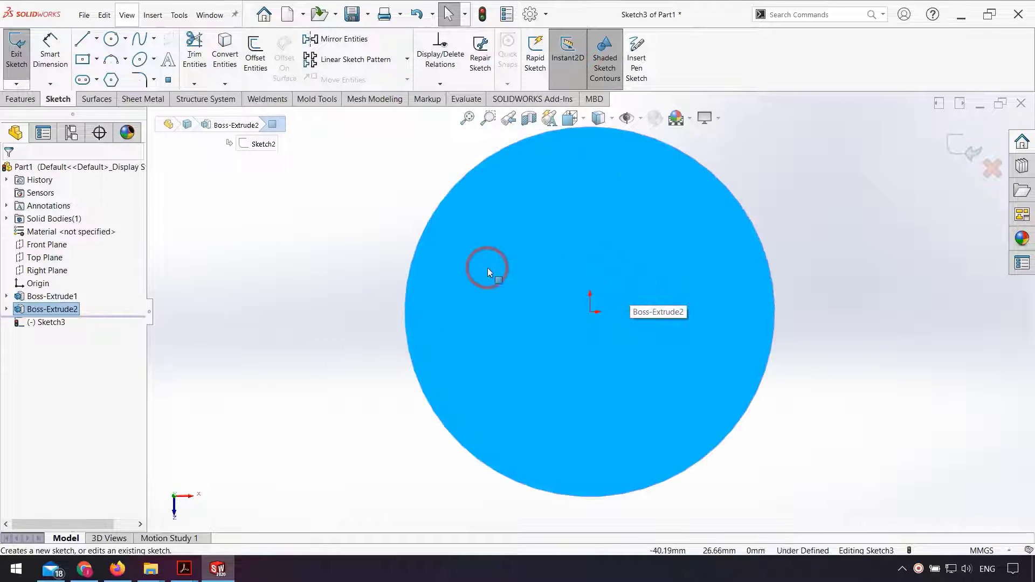
click(111, 39)
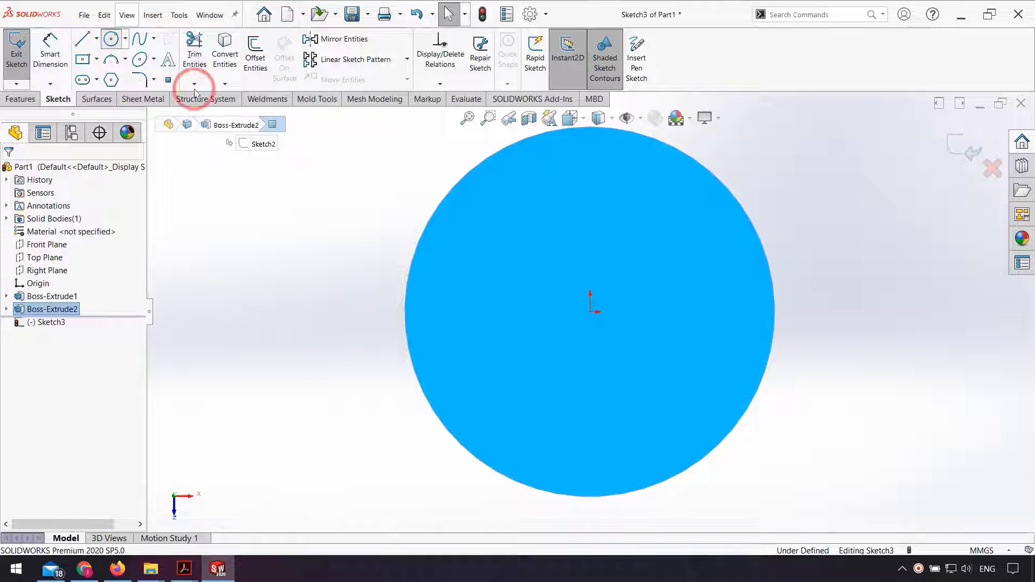
click(590, 313)
click(555, 399)
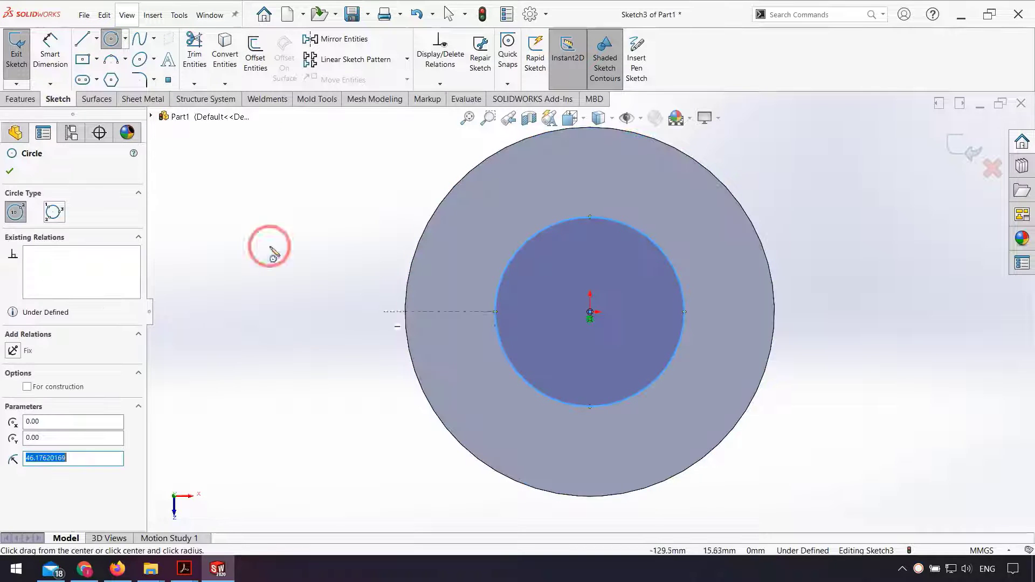
Dimension the circle on the 180 mm disc at 70 mm diameter.
click(50, 49)
click(515, 250)
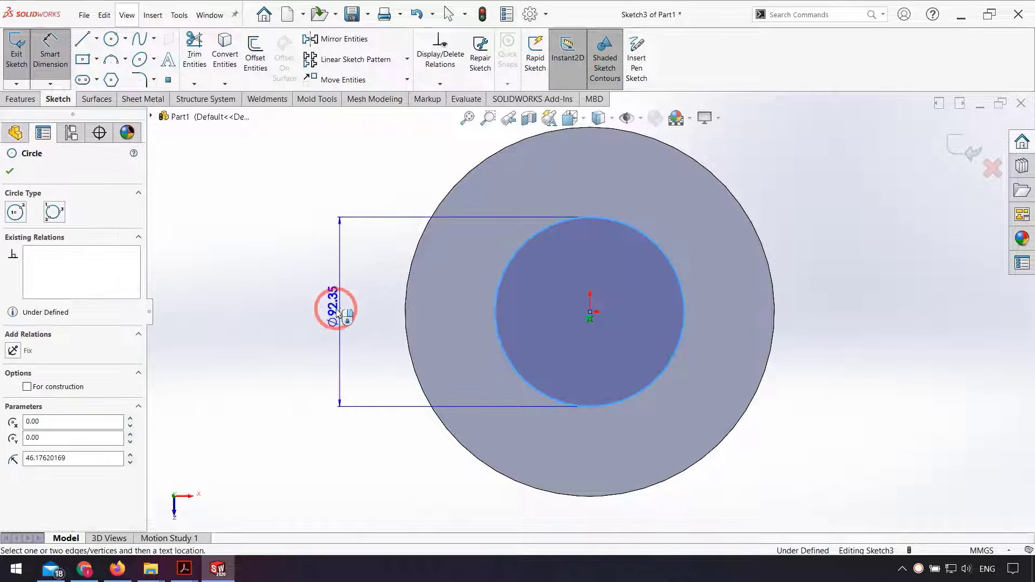
click(332, 308)
text(70)
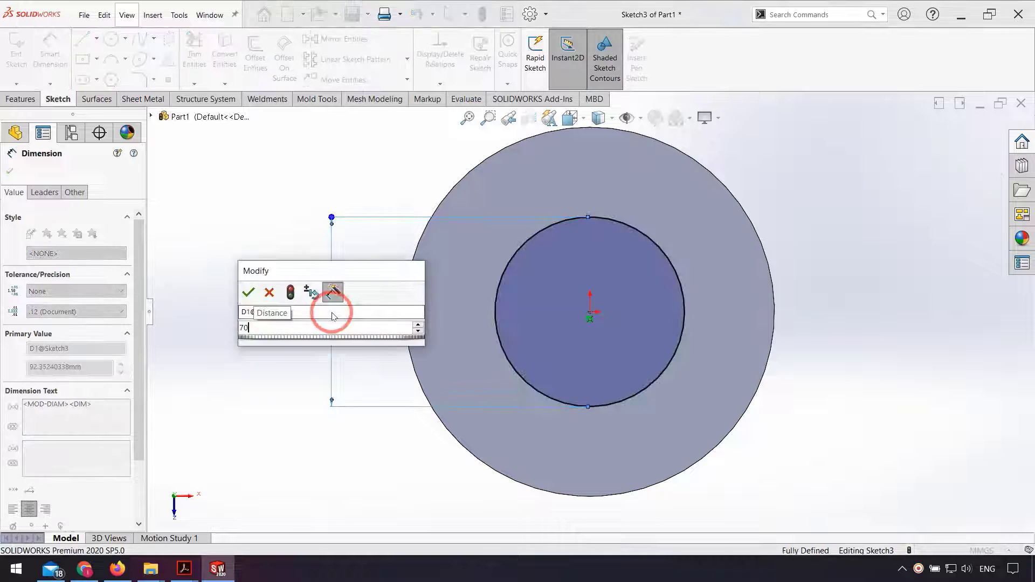
key(Return)
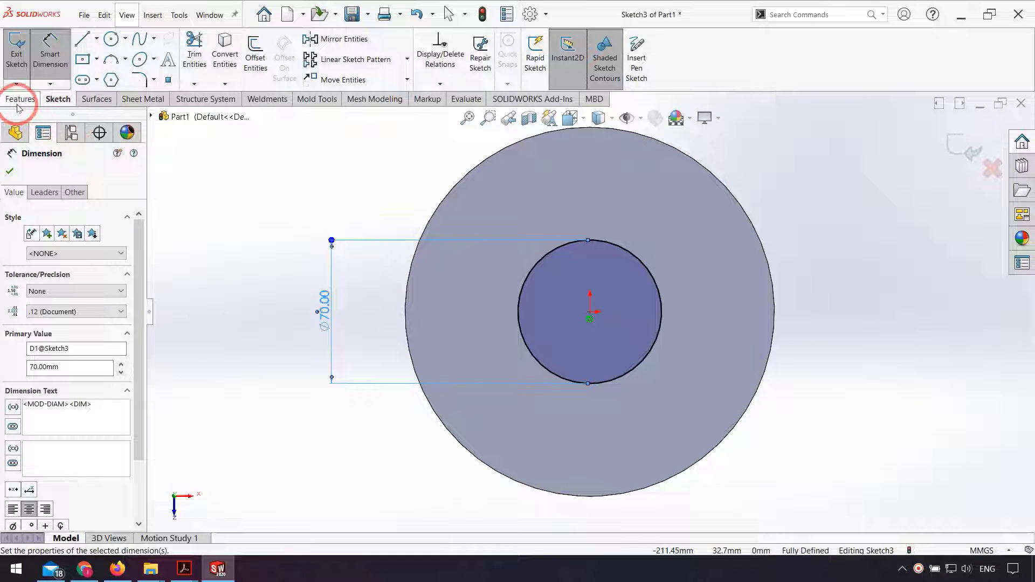
Extrude the 70 mm circle upward 20 mm as a boss merged with the 180 mm disc.
click(20, 99)
click(23, 71)
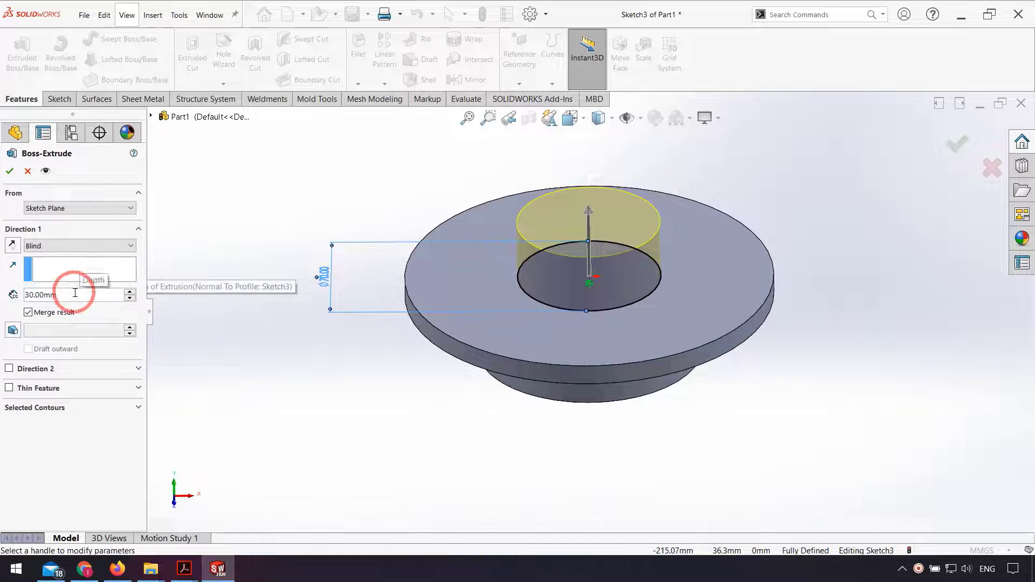
text(20)
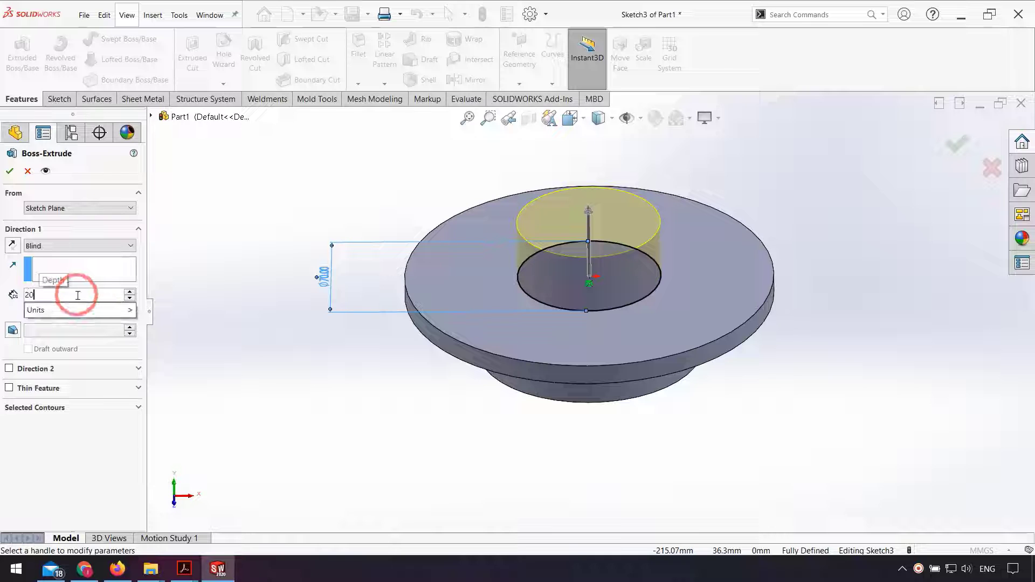
key(Return)
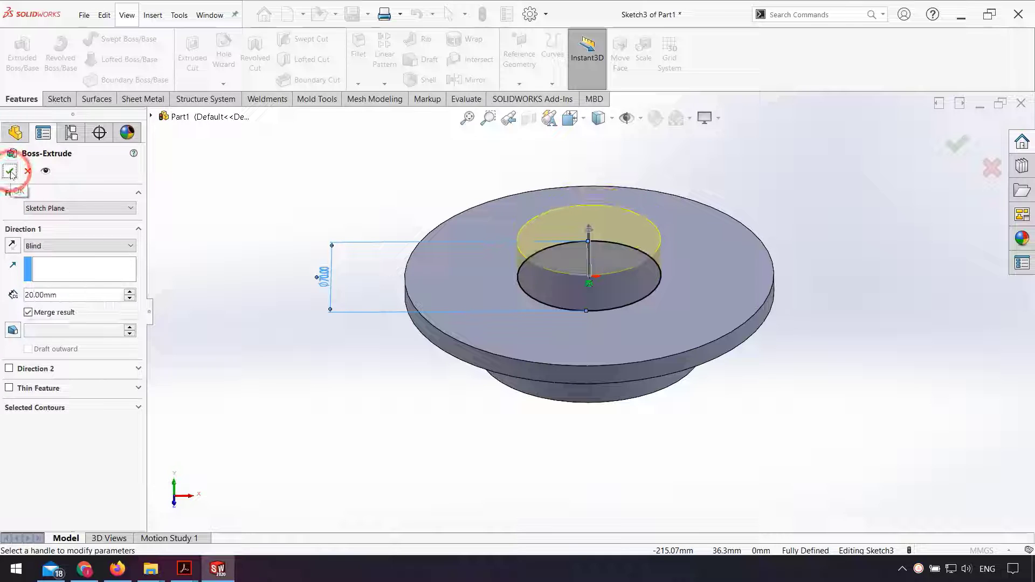
click(10, 172)
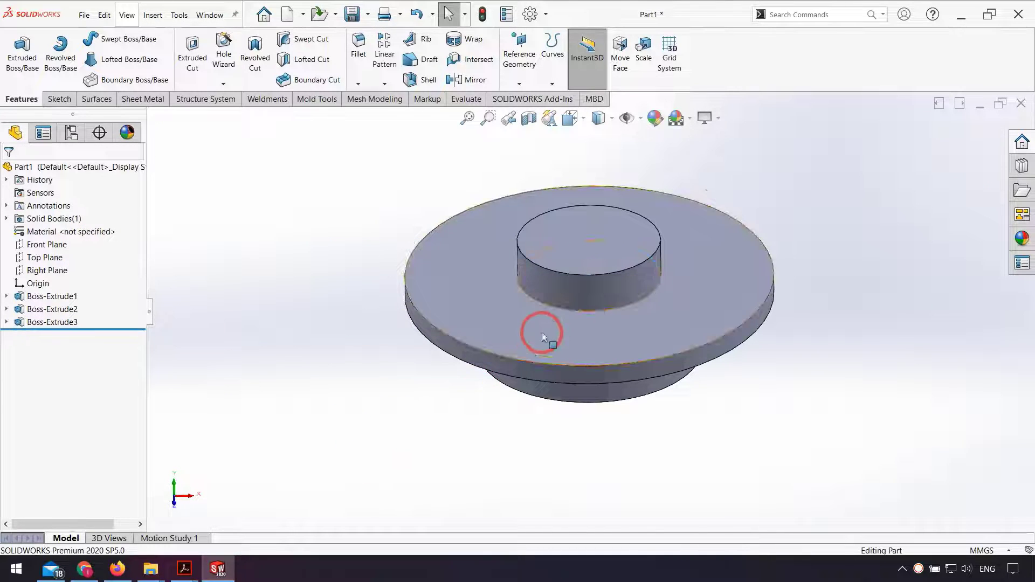
Sketch a three-point arc of about 37 mm radius on the 70 mm boss's top face, with both ends on the left side of its edge.
middle_drag(539, 330, 547, 447)
click(584, 289)
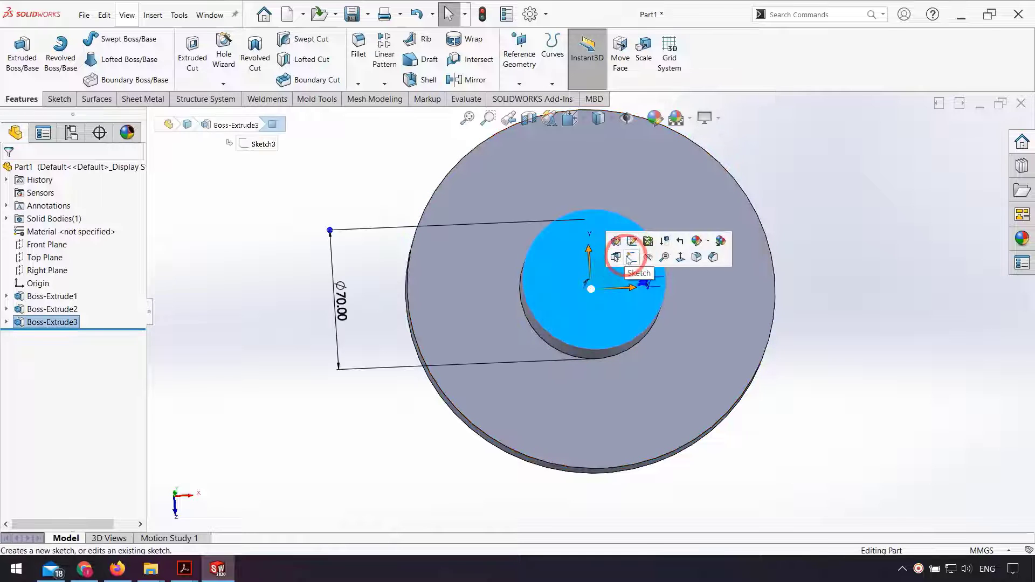
click(616, 257)
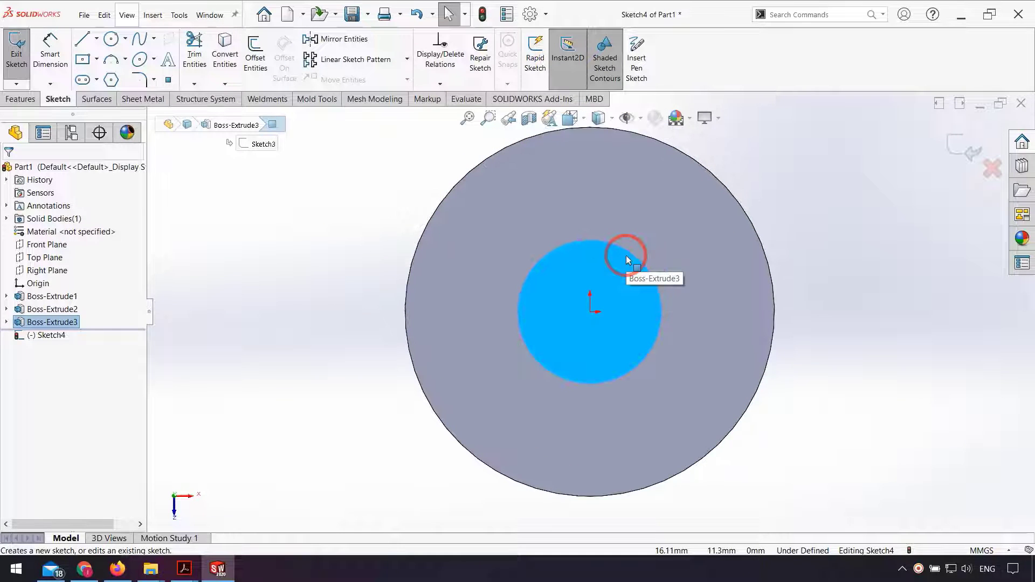
click(224, 286)
click(112, 58)
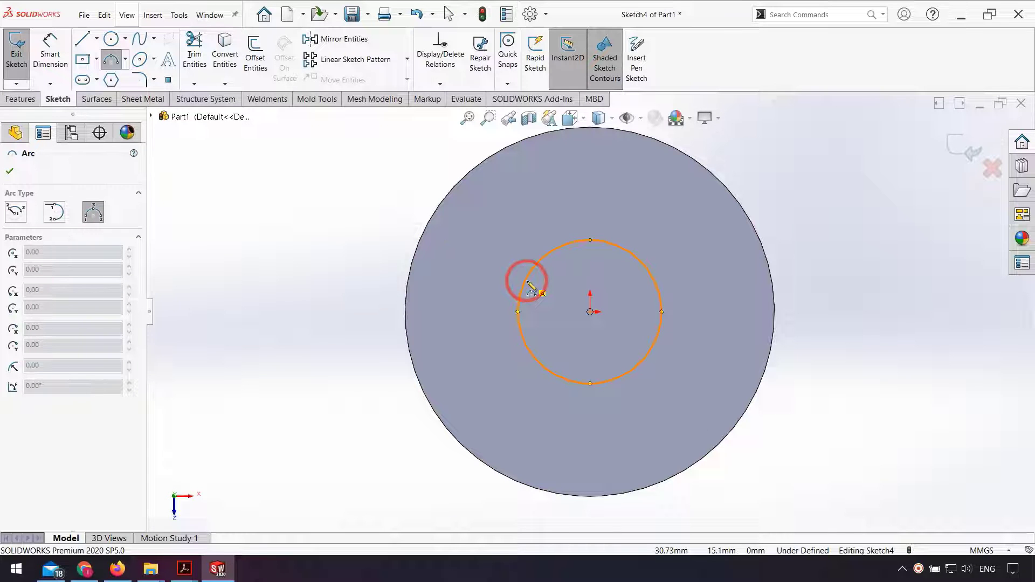
drag(527, 282, 521, 330)
click(526, 310)
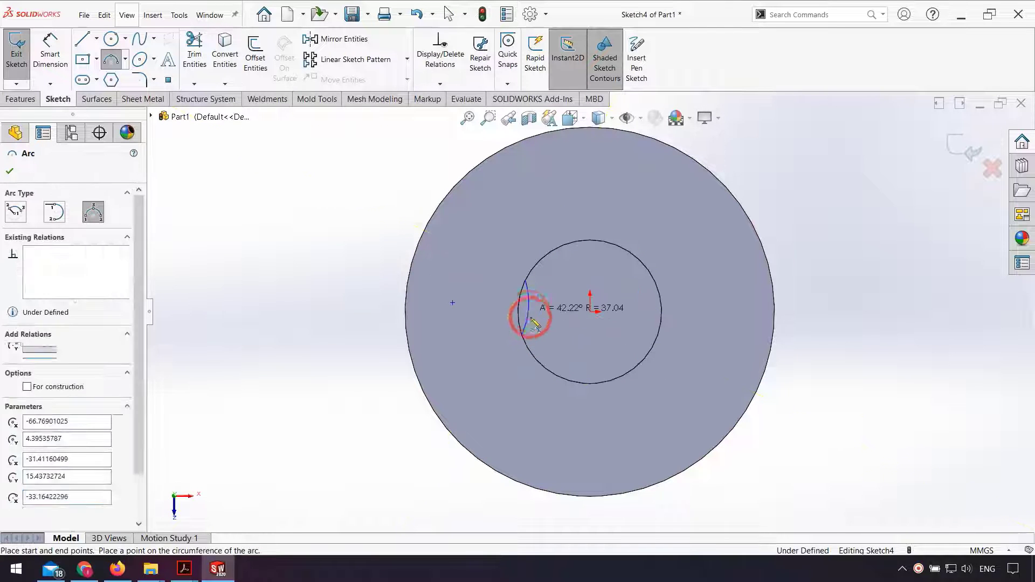
key(Escape)
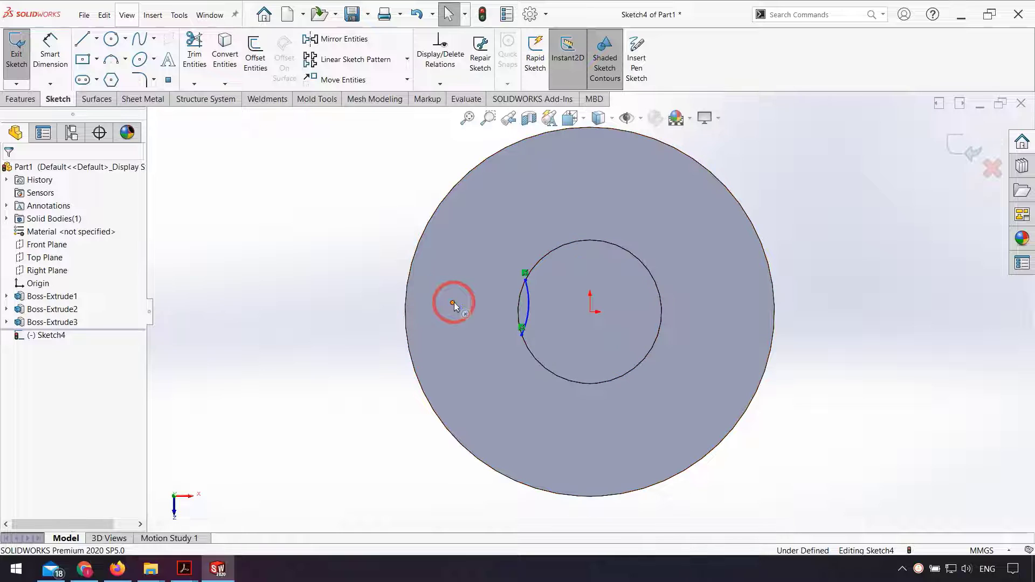
Add a horizontal relation between the arc's centre point and the origin.
click(452, 302)
ctrl+click(591, 313)
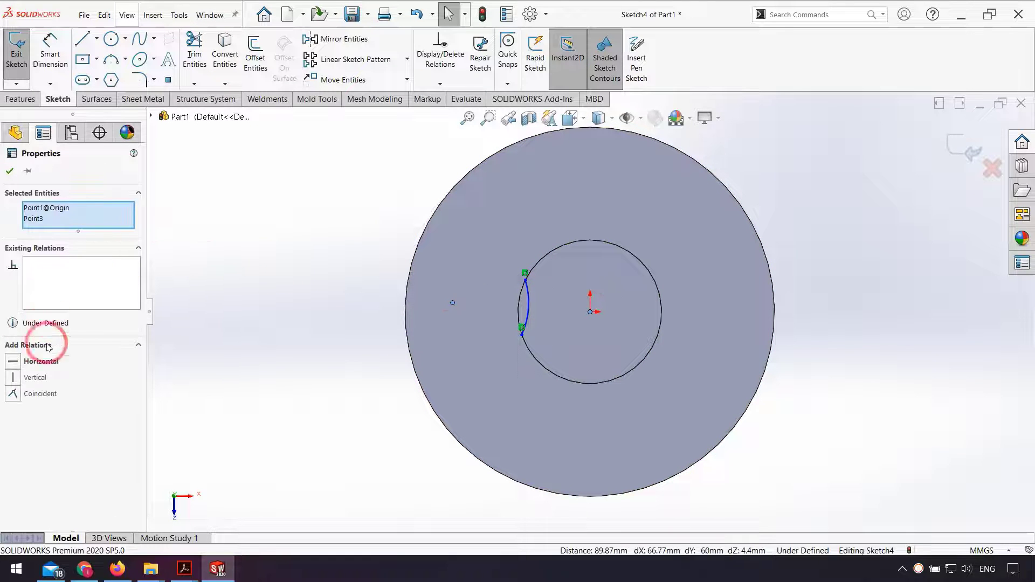
click(31, 365)
click(341, 342)
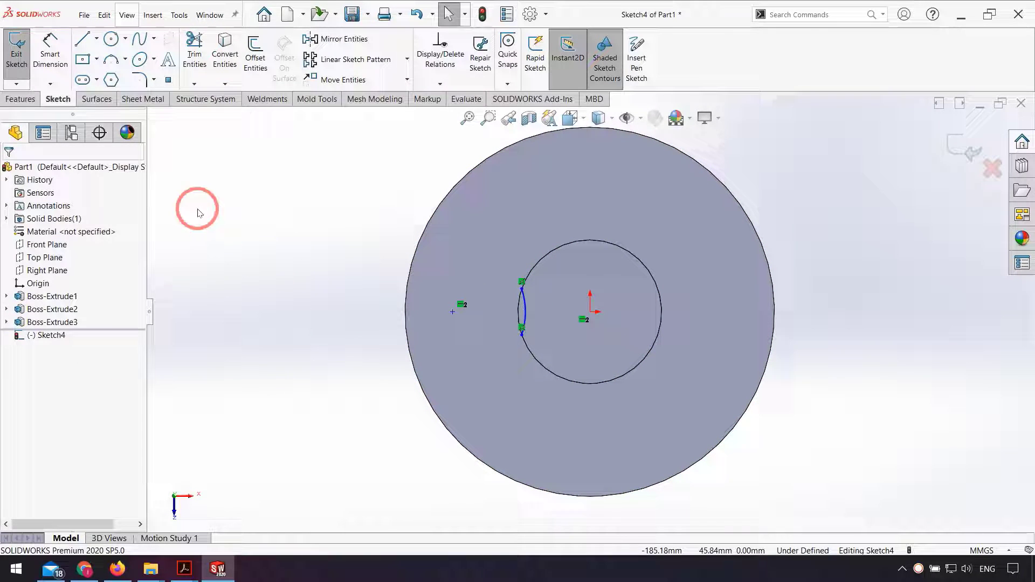
Dimension the arc's radius at 50 mm.
click(50, 59)
click(561, 301)
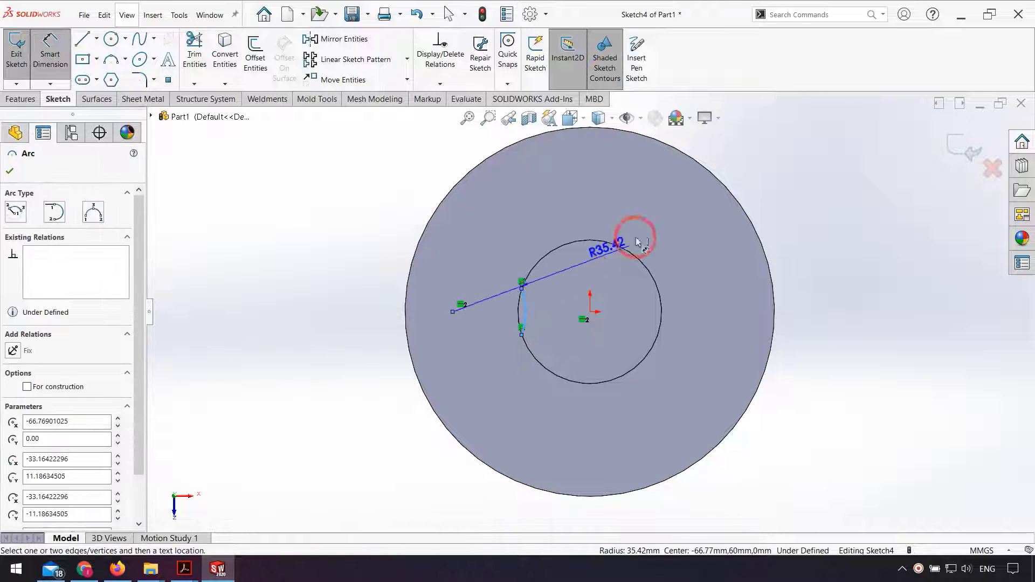
click(798, 208)
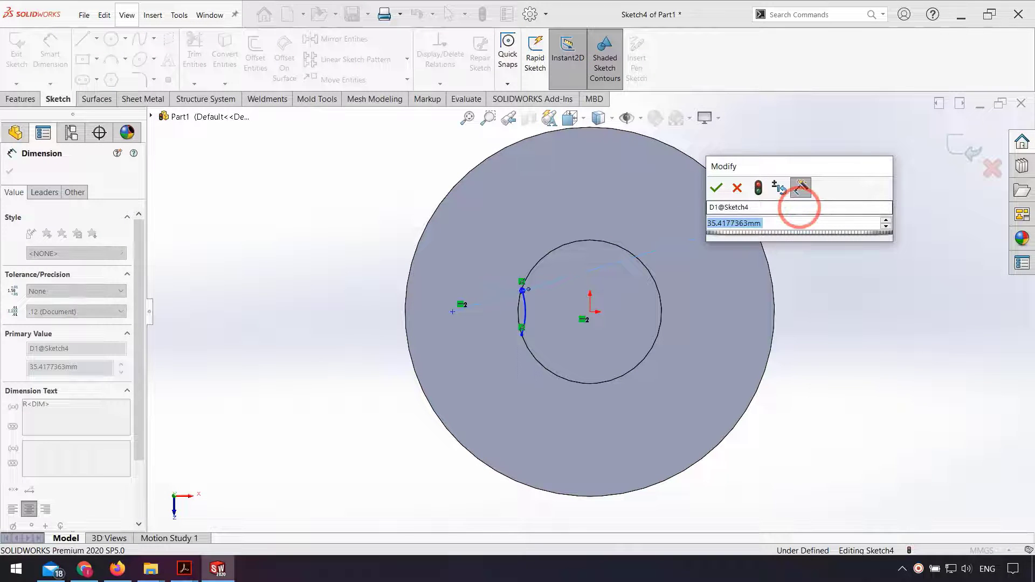
text(50)
key(Return)
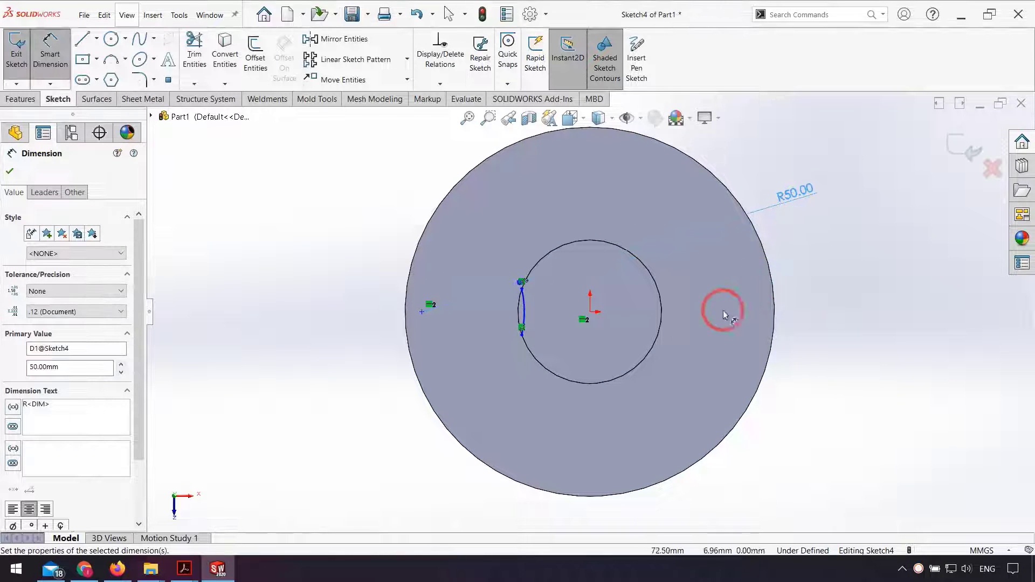
key(Escape)
Add a vertical relation between the arc's two endpoints.
click(521, 289)
ctrl+click(522, 334)
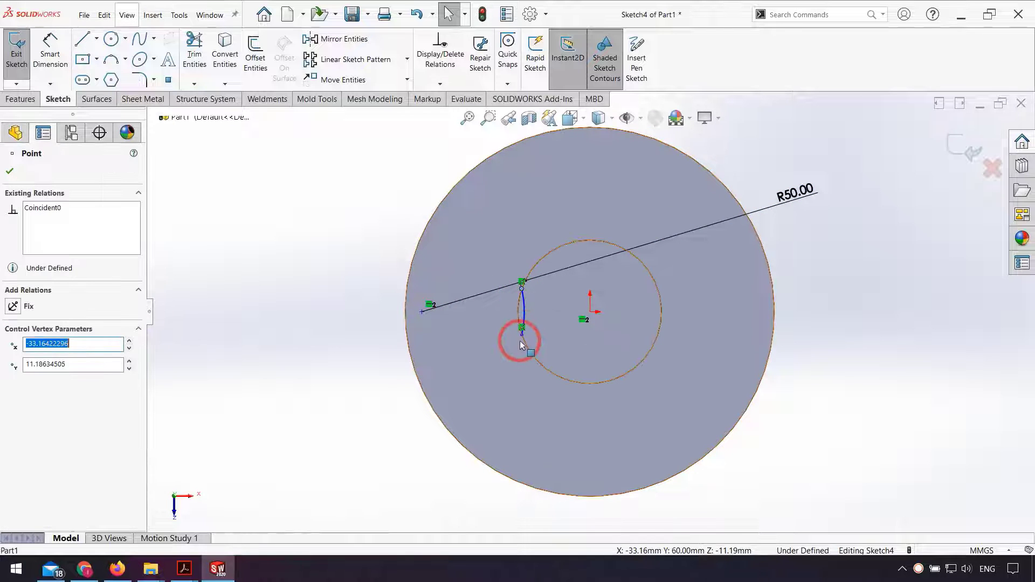
click(227, 365)
Dimension the vertical distance between the arc's two endpoints at 45 mm.
click(50, 65)
click(217, 154)
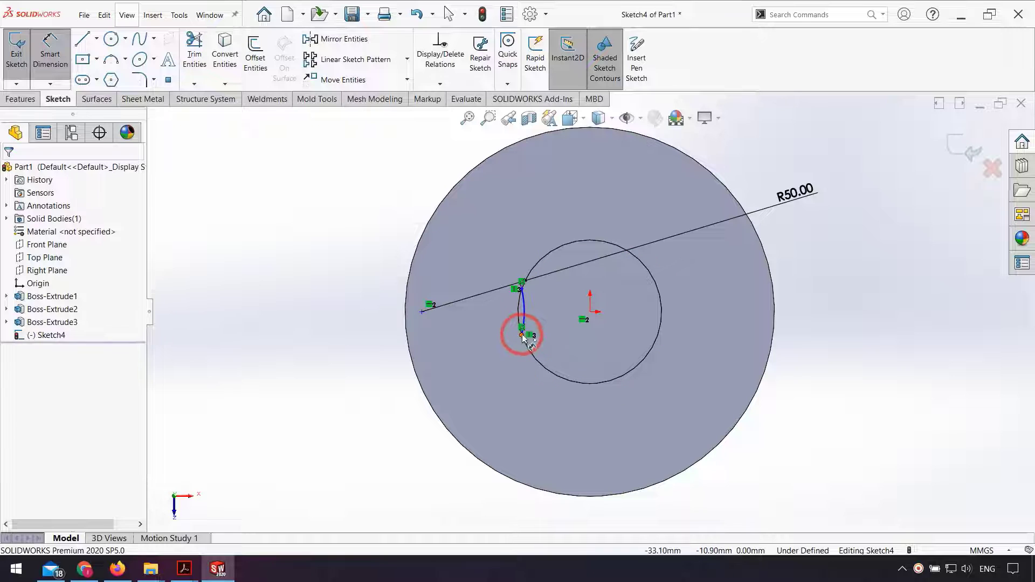
click(520, 293)
click(522, 334)
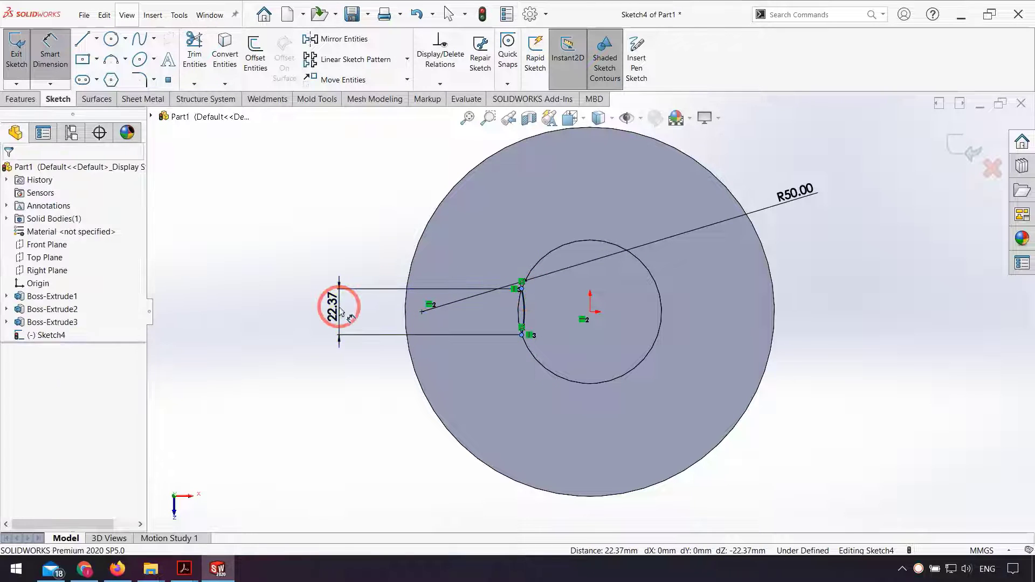
click(339, 307)
text(45)
key(Return)
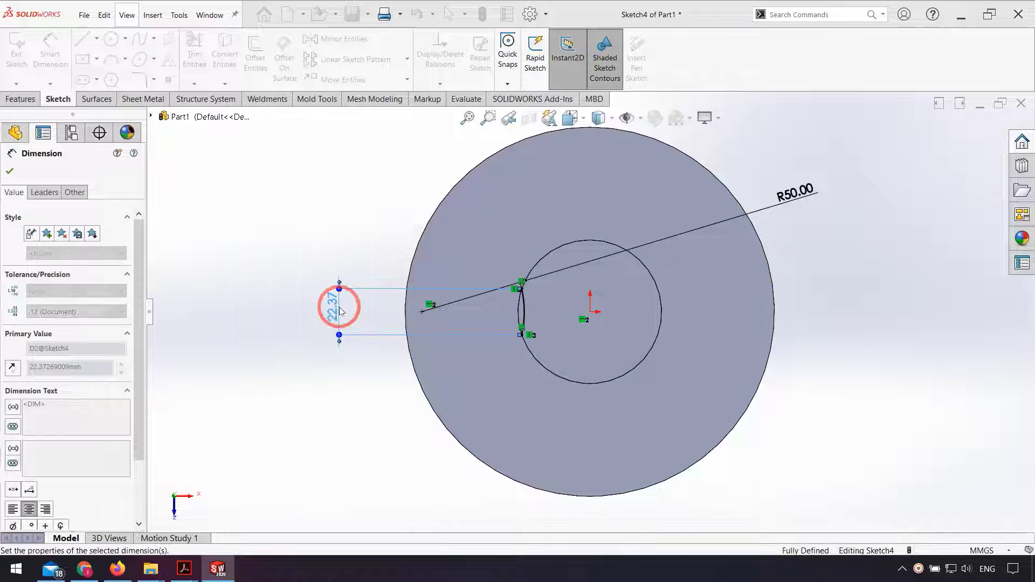
click(299, 353)
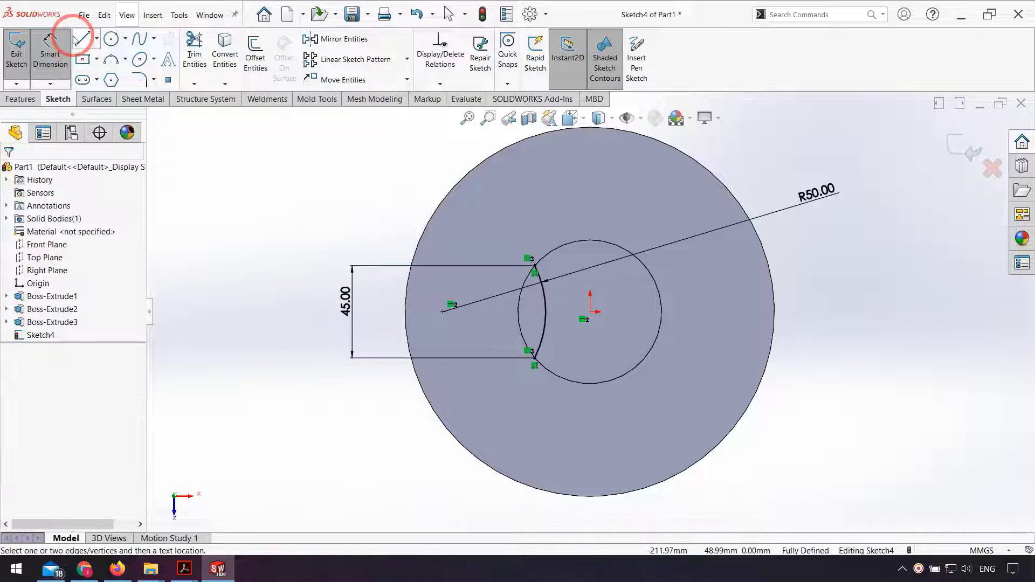
key(Escape)
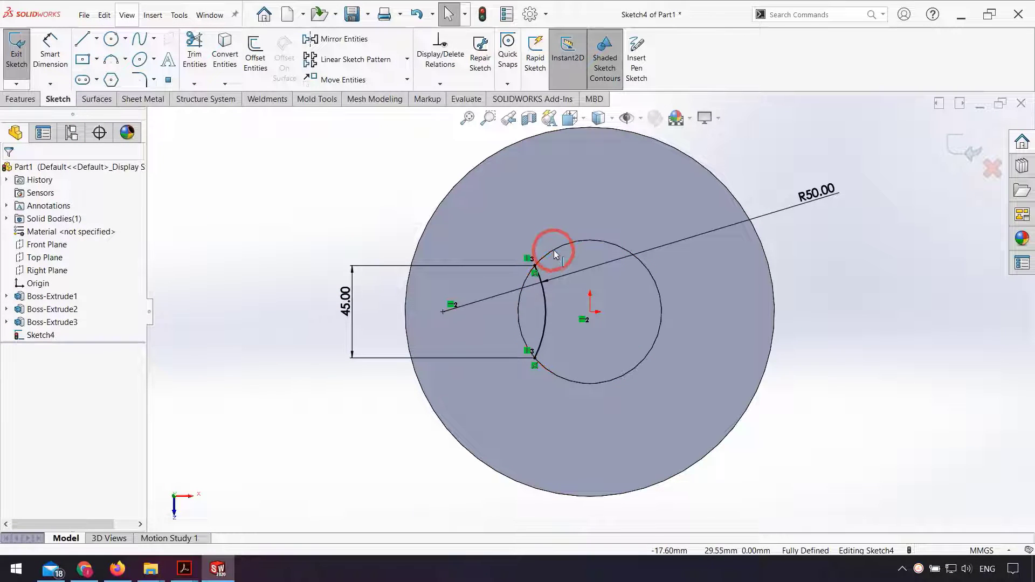
Convert the 70 mm boss's circular edge into the sketch and trim it to form a closed lens-shaped profile with the arc.
click(555, 252)
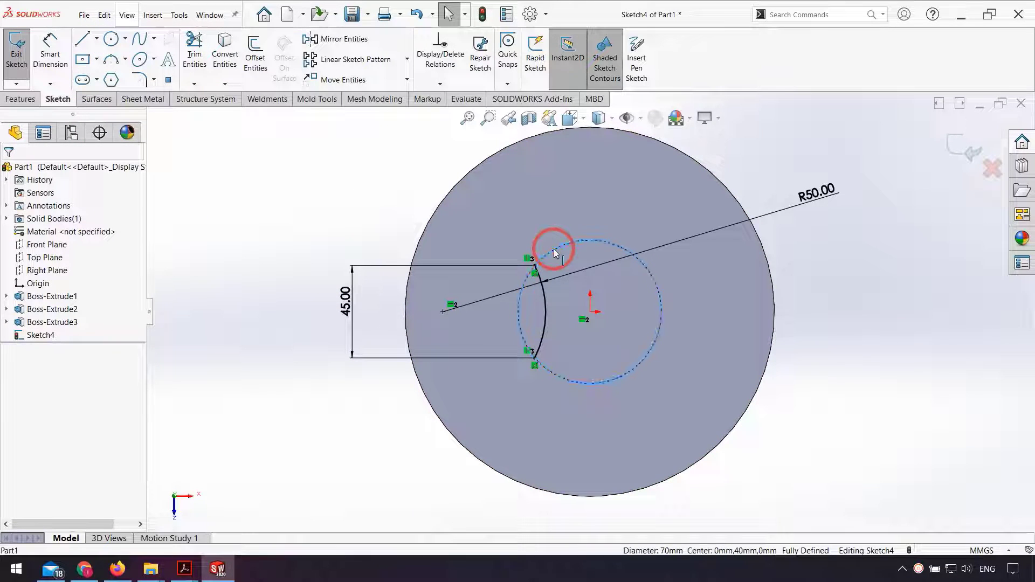
click(224, 72)
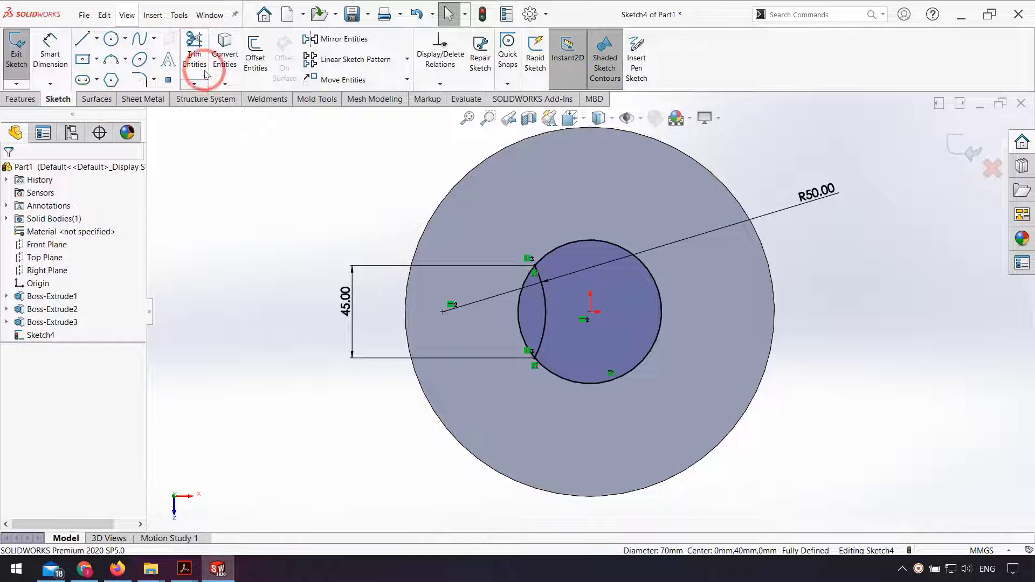
click(194, 54)
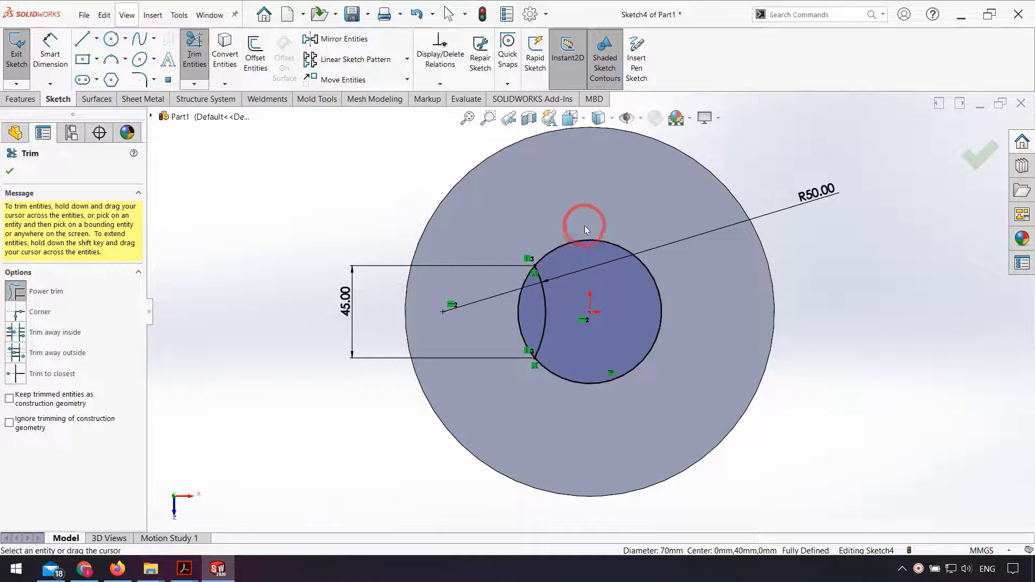
click(23, 172)
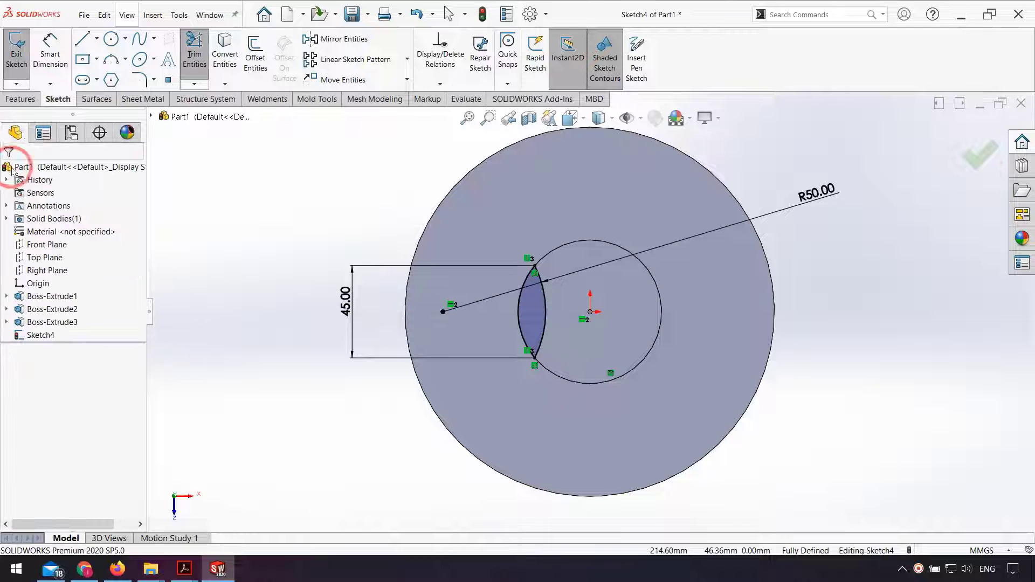
Cut-extrude the lens-shaped profile 20 mm deep through the side of the 70 mm boss.
click(32, 100)
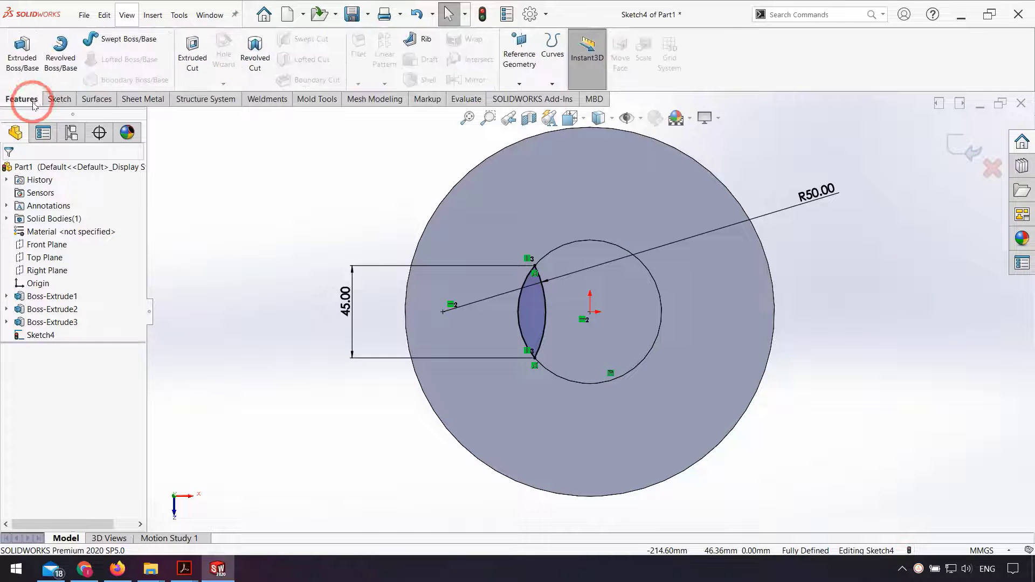
click(202, 59)
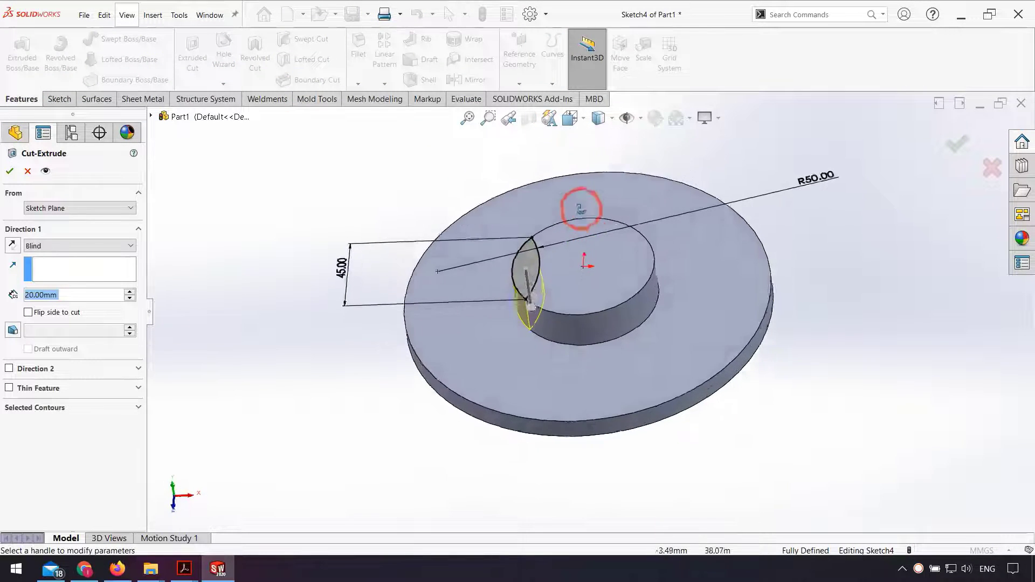
click(7, 171)
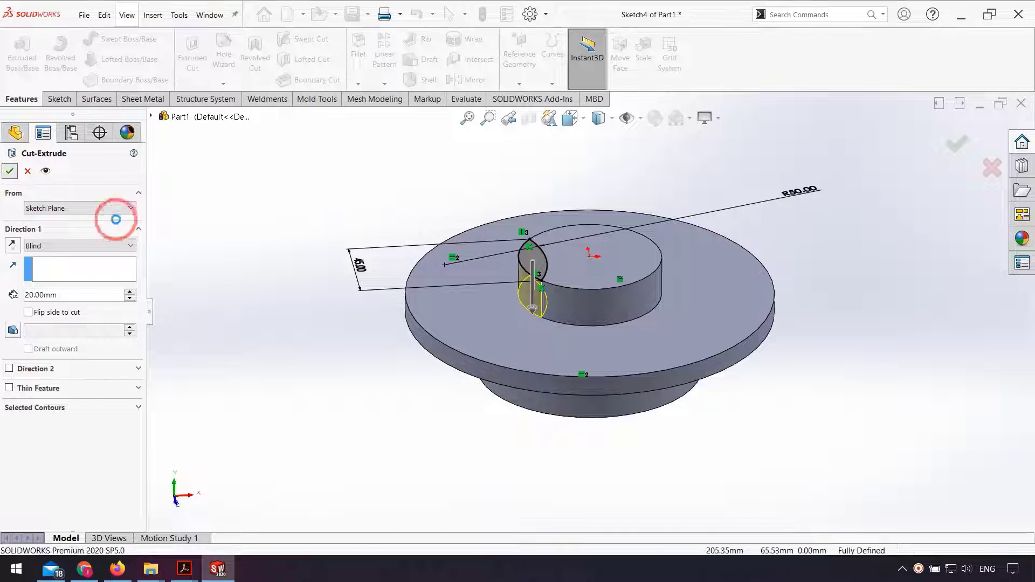
Sketch a circle of about 18.4 mm diameter on the 180 mm disc's top face, beside the boss's curved cut and level with the origin.
click(484, 315)
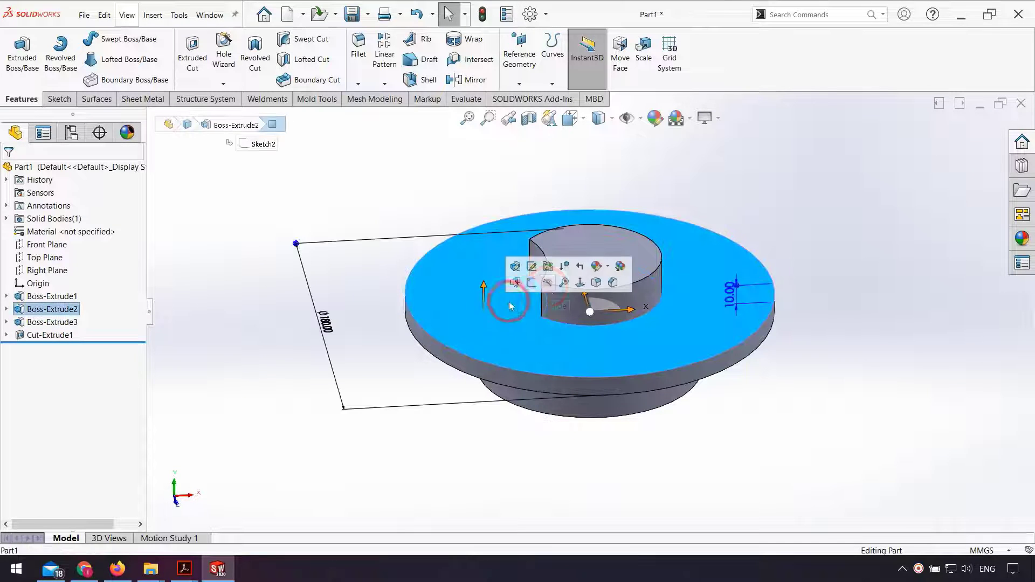
click(532, 284)
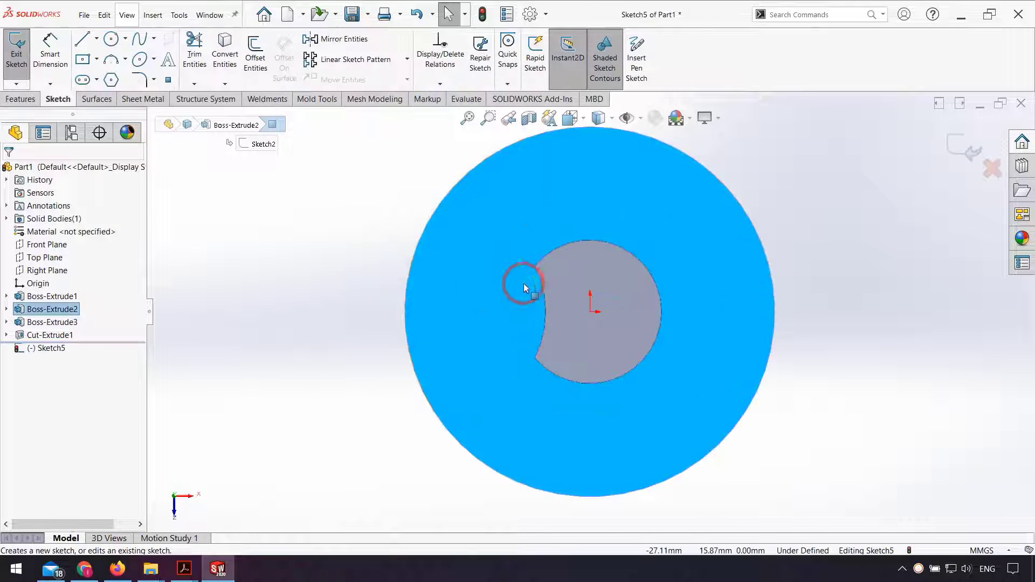
click(118, 43)
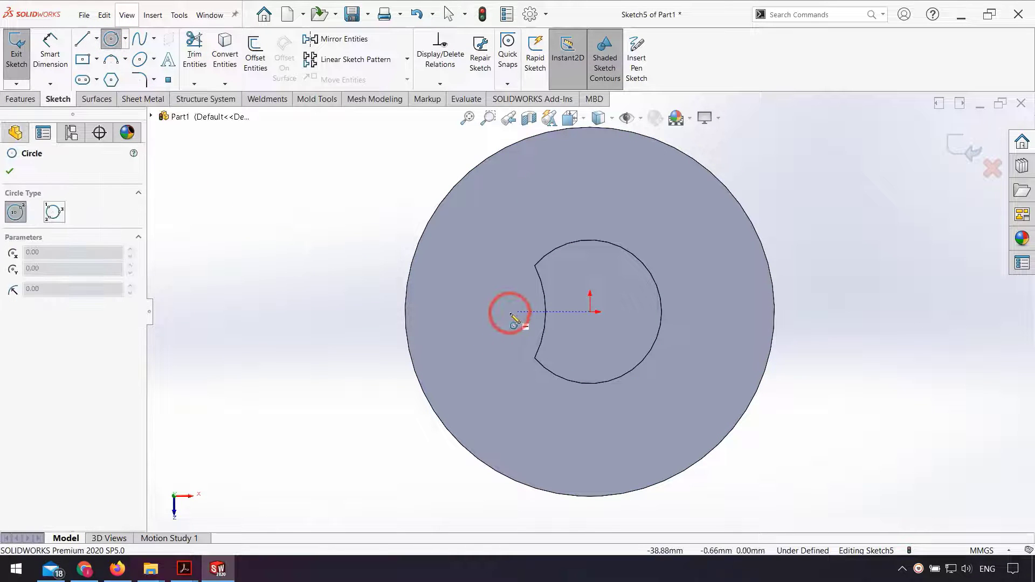
drag(511, 311, 514, 332)
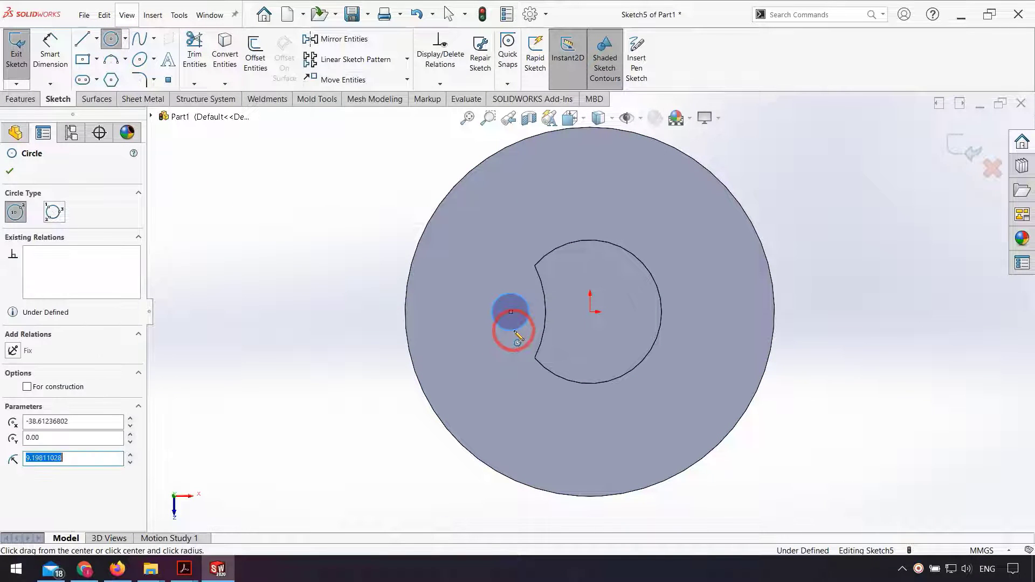
Dimension the small circle beside the boss's curved cut at 15 mm diameter.
click(54, 57)
click(492, 291)
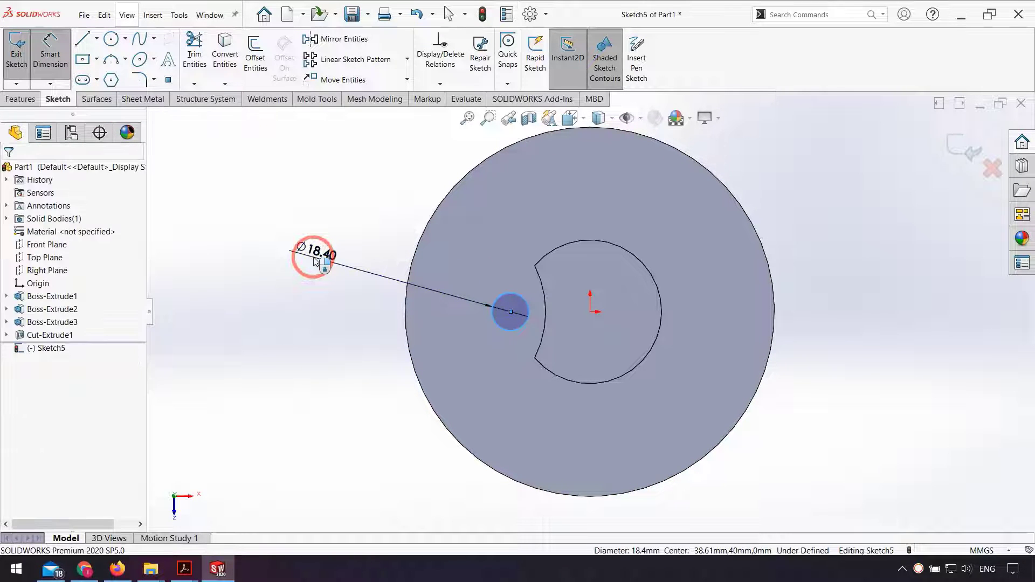
click(314, 258)
text(15)
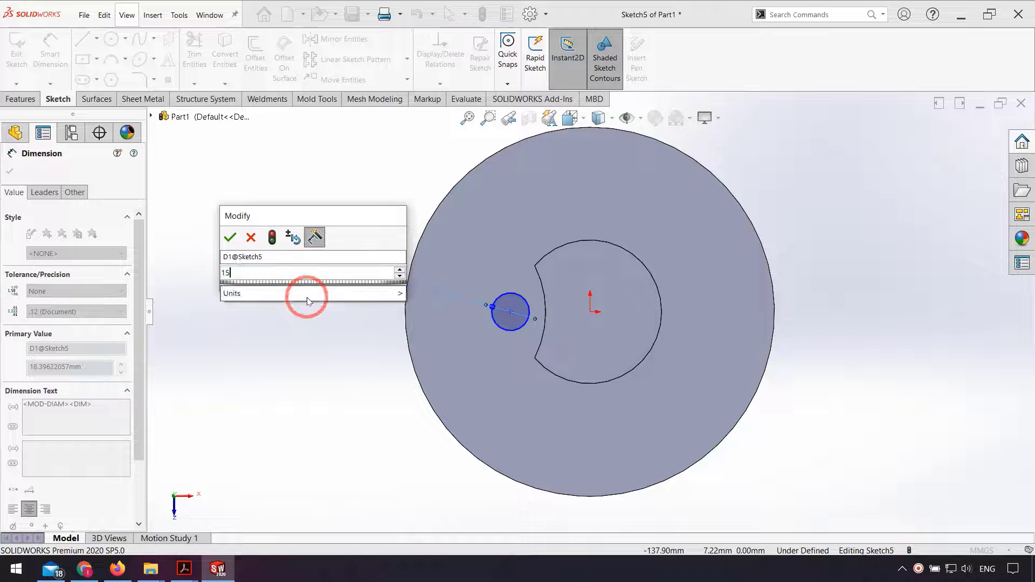
key(Return)
click(73, 138)
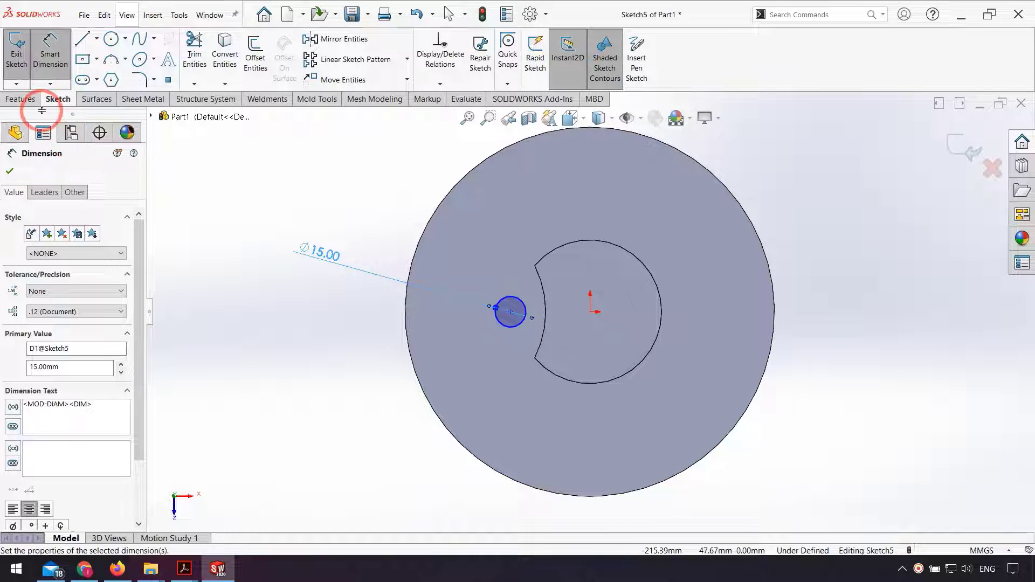
click(330, 276)
Add a horizontal relation between the 15 mm circle's centre and the origin.
click(590, 312)
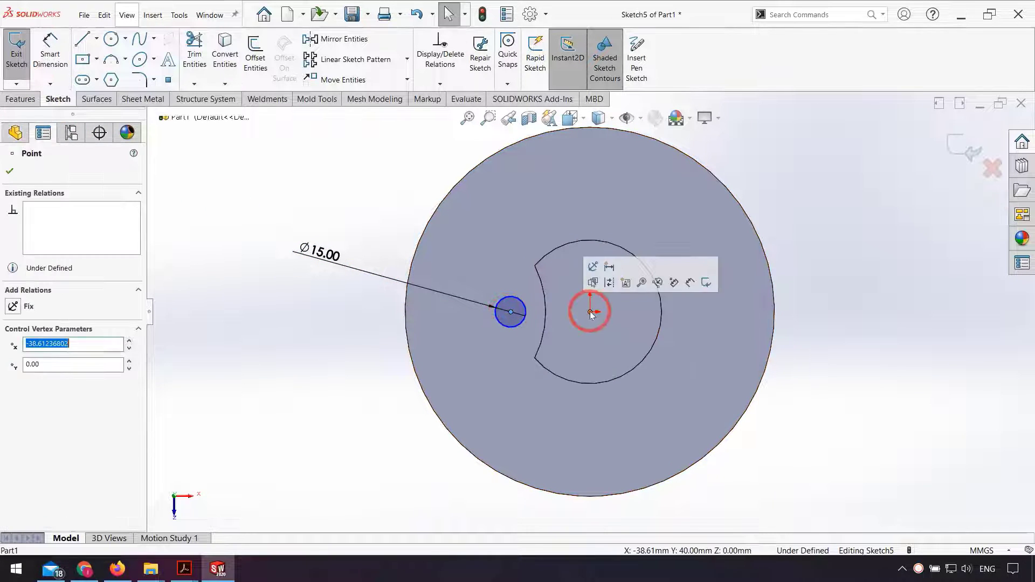
ctrl+click(590, 312)
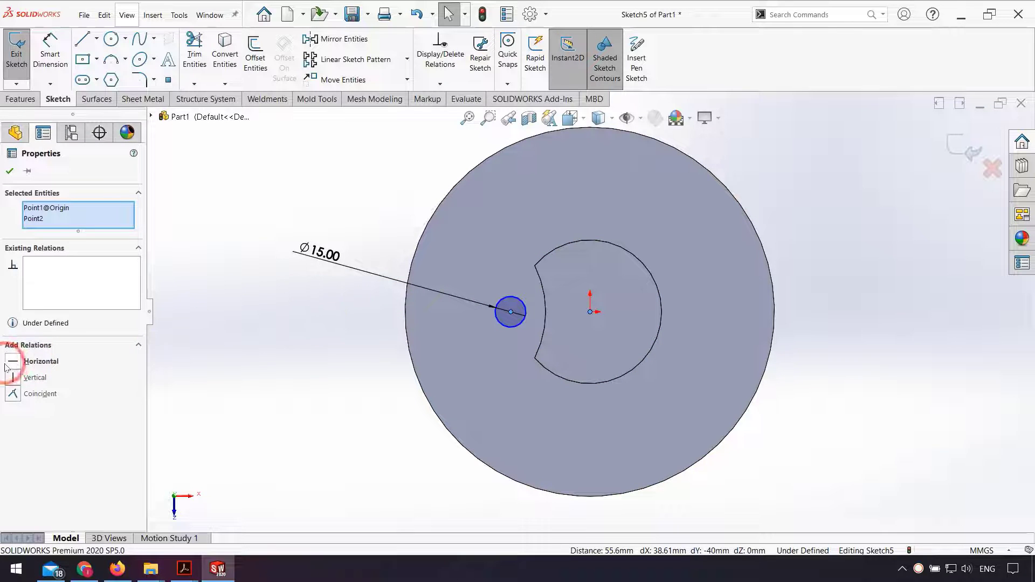
click(258, 347)
click(352, 360)
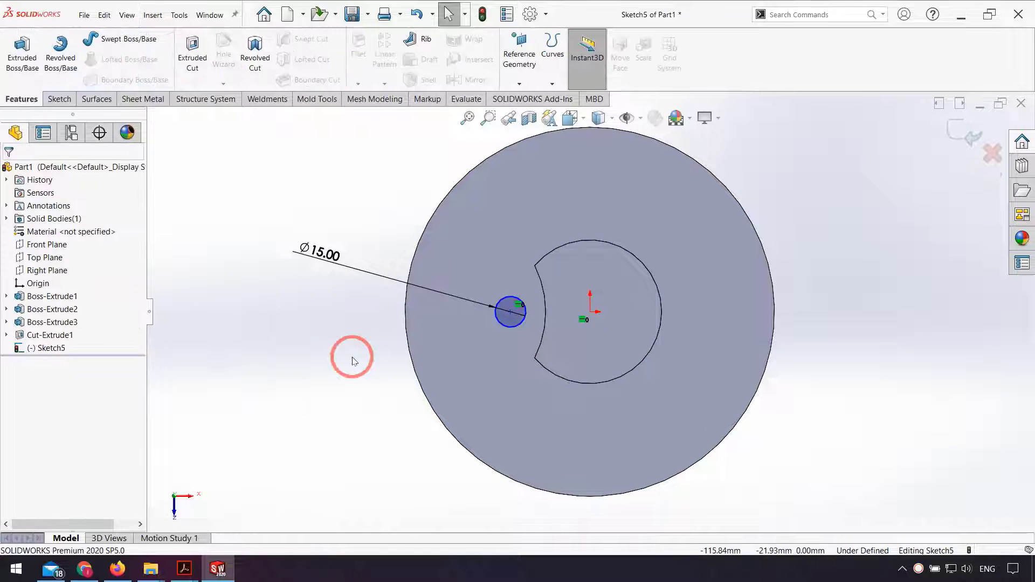
Dimension the horizontal distance between the 15 mm circle's centre and the origin as 47 mm.
click(43, 75)
click(54, 99)
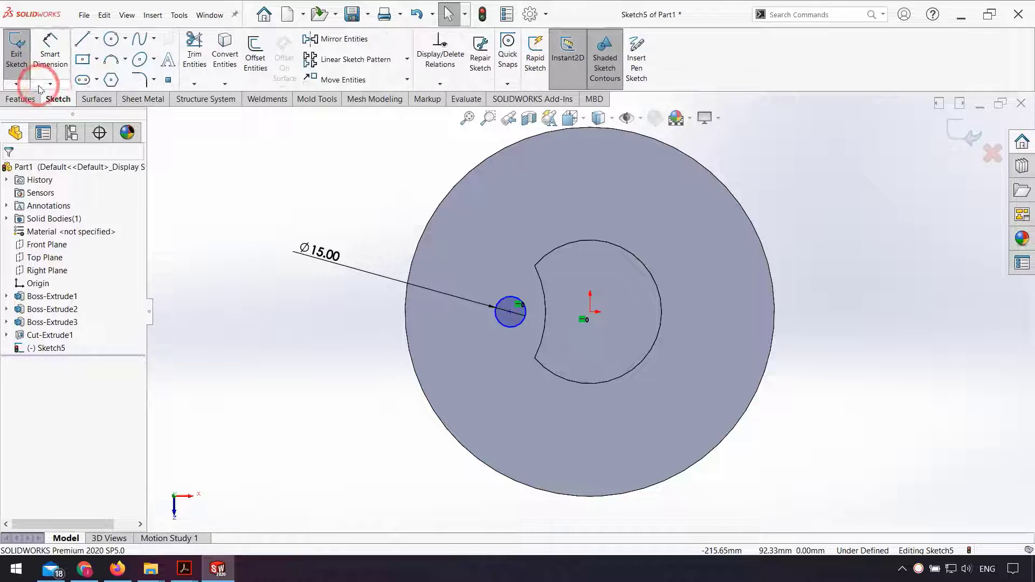
click(50, 53)
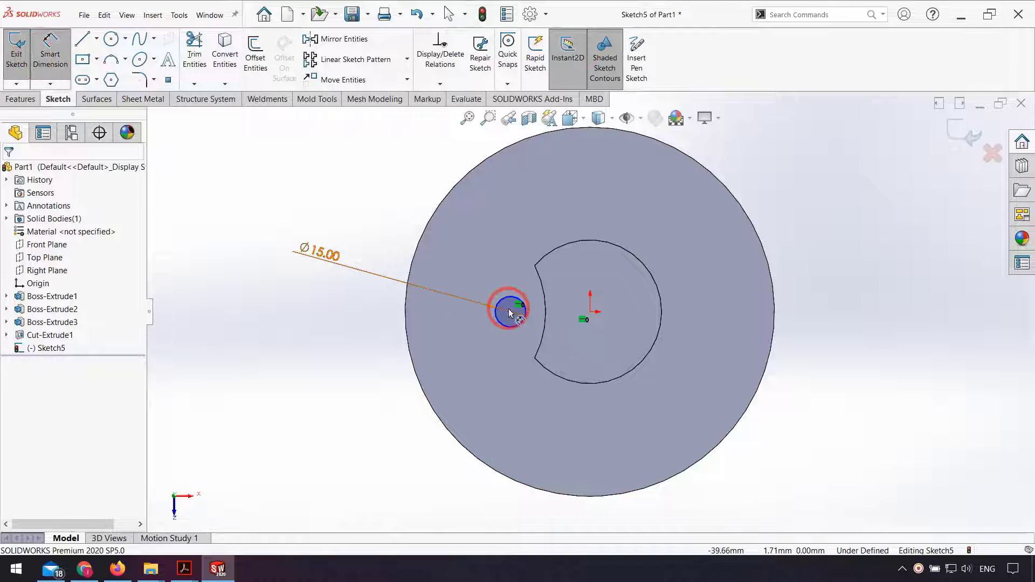
click(590, 312)
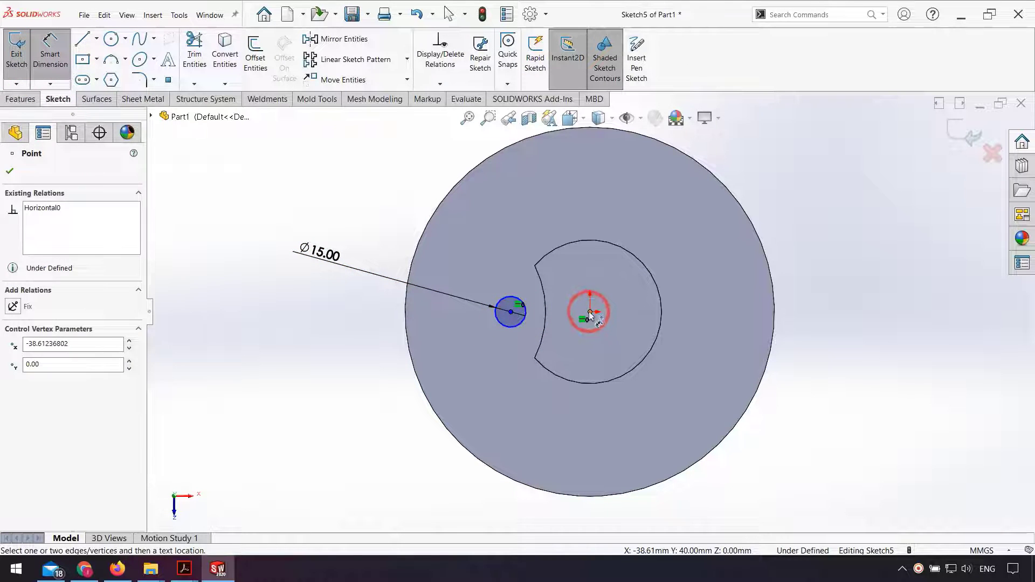
click(560, 205)
text(47)
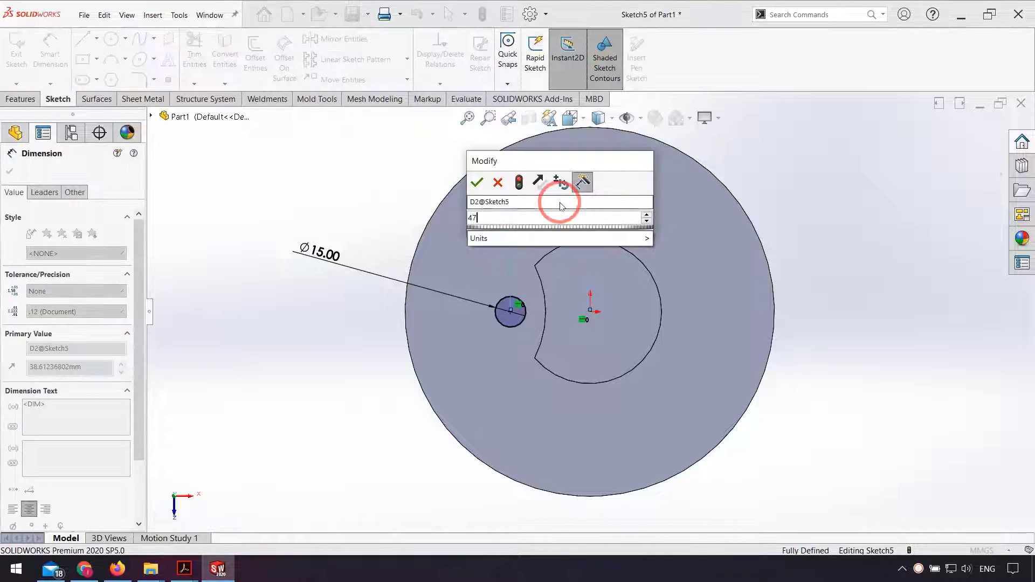
key(Return)
click(330, 377)
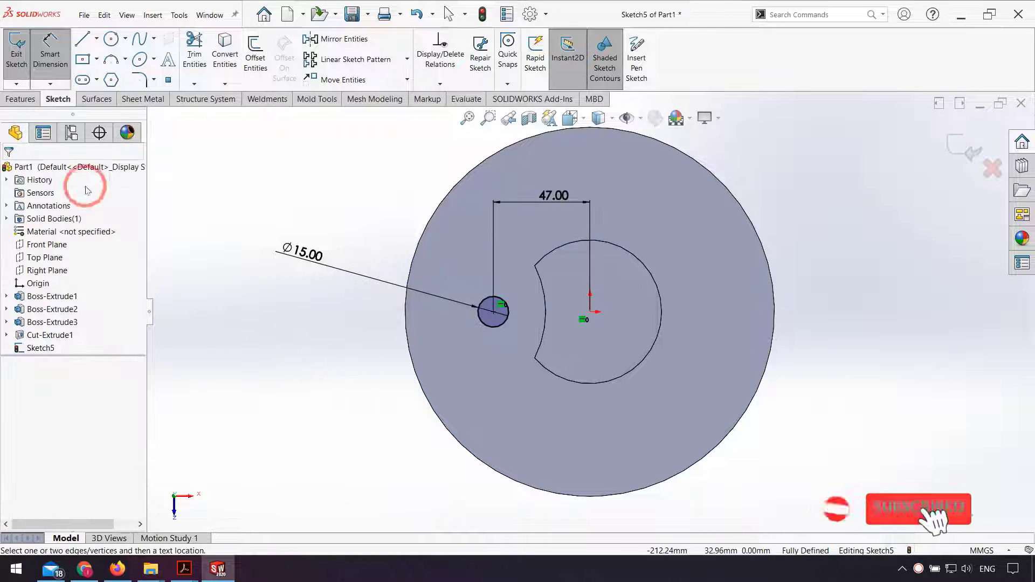
Extrude the 15 mm circle 20 mm as a pin merged with the 180 mm disc.
click(21, 99)
click(21, 76)
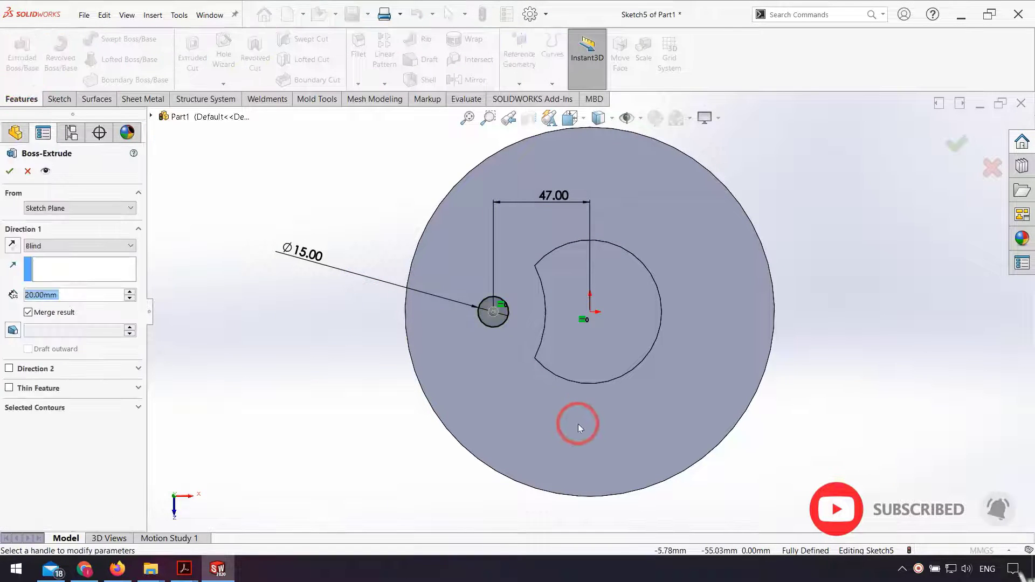
click(954, 144)
Sketch a circle of about 11.3 mm diameter on the top face of the notched boss, centred on the origin.
middle_drag(663, 206, 601, 244)
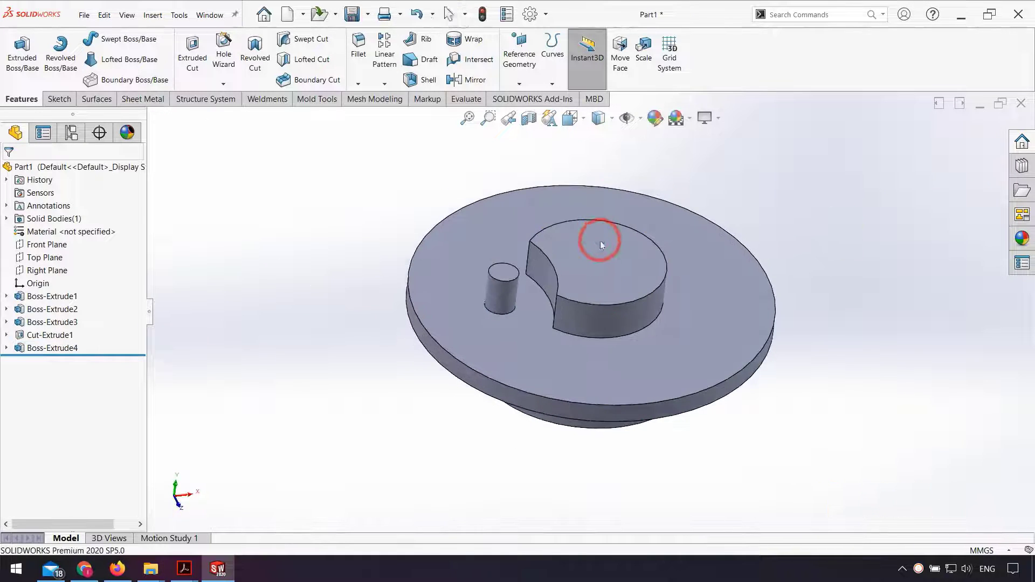
click(601, 245)
click(665, 218)
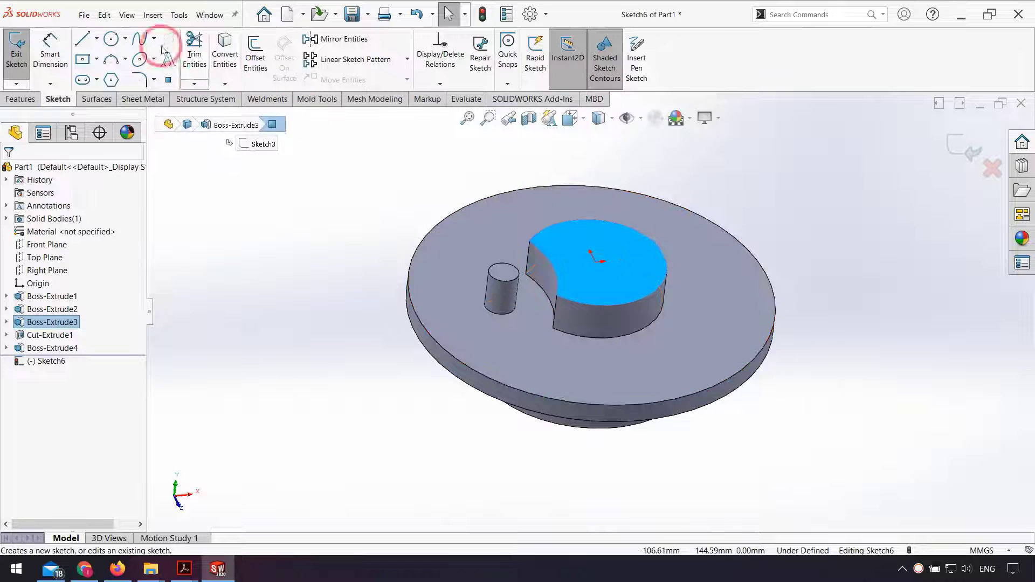
click(109, 40)
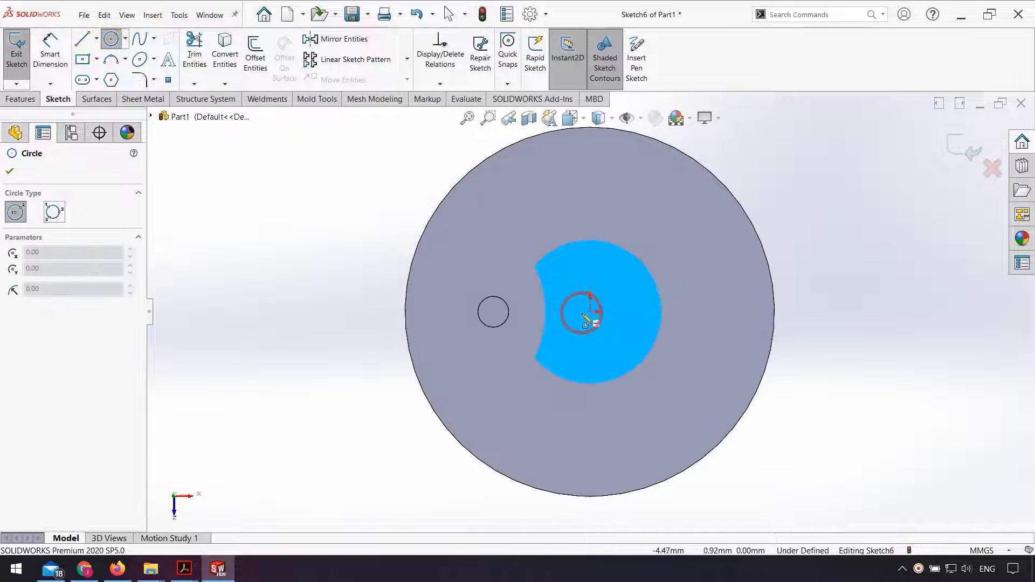
click(589, 312)
click(593, 325)
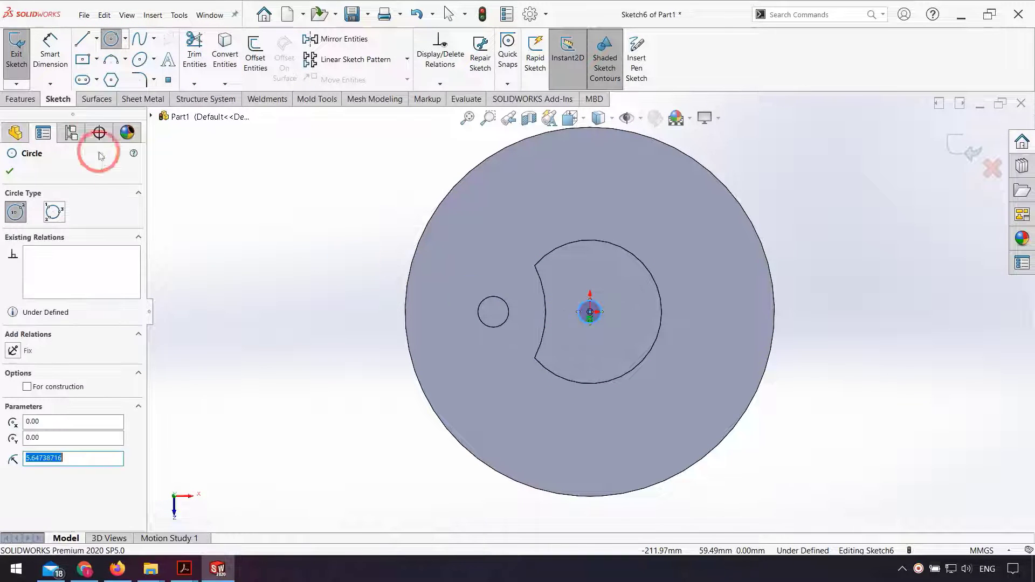
Dimension the circle at the boss's centre at 15 mm diameter.
click(59, 64)
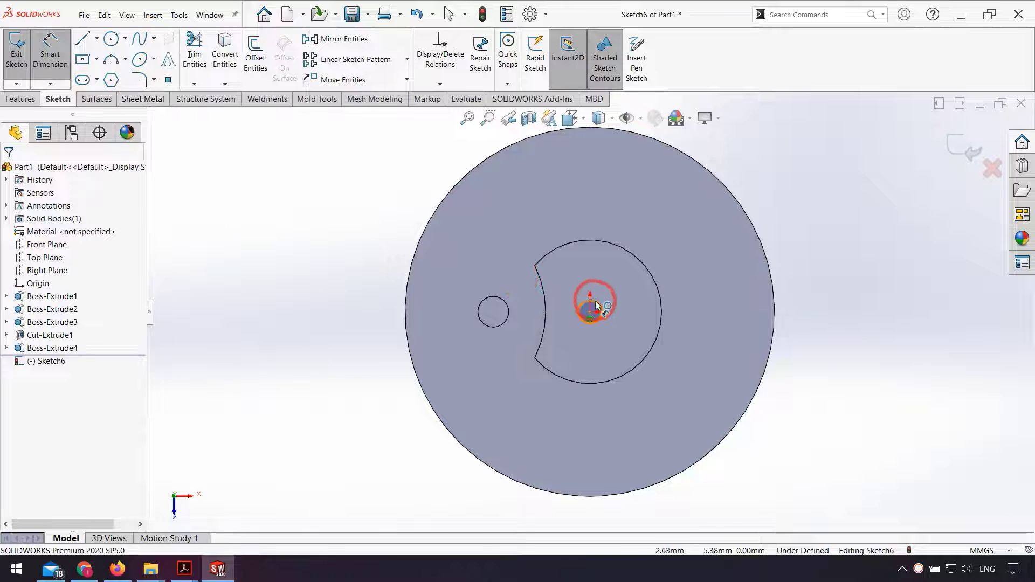
click(594, 308)
click(843, 282)
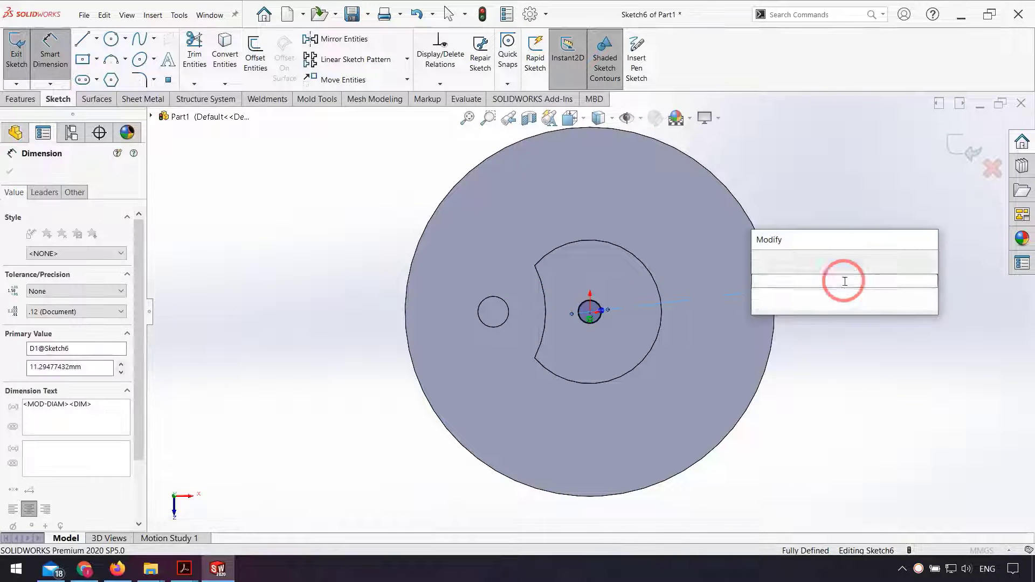
text(15)
key(Return)
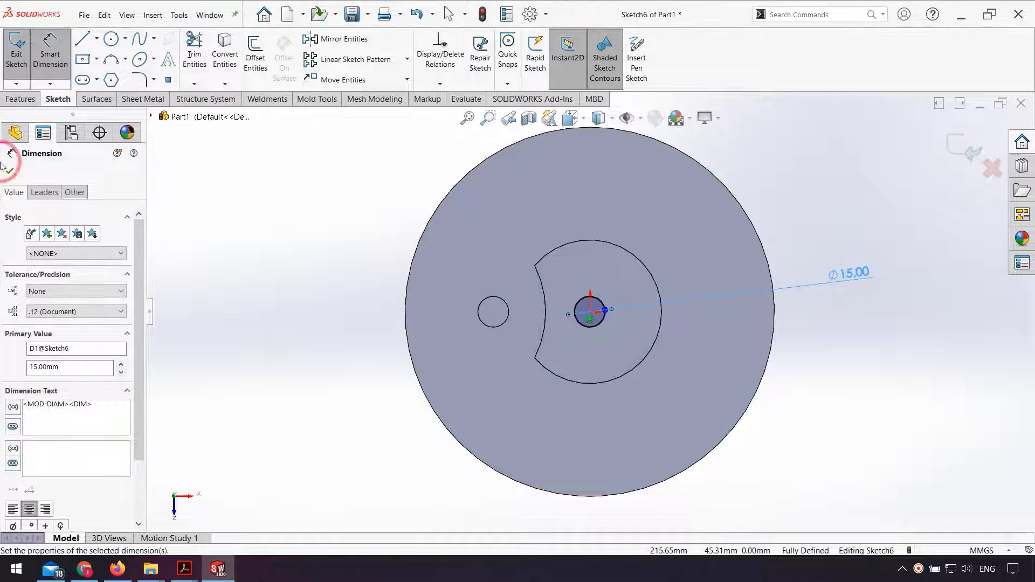
Cut-extrude the central 15 mm circle Through All to bore the whole part.
click(6, 102)
click(181, 50)
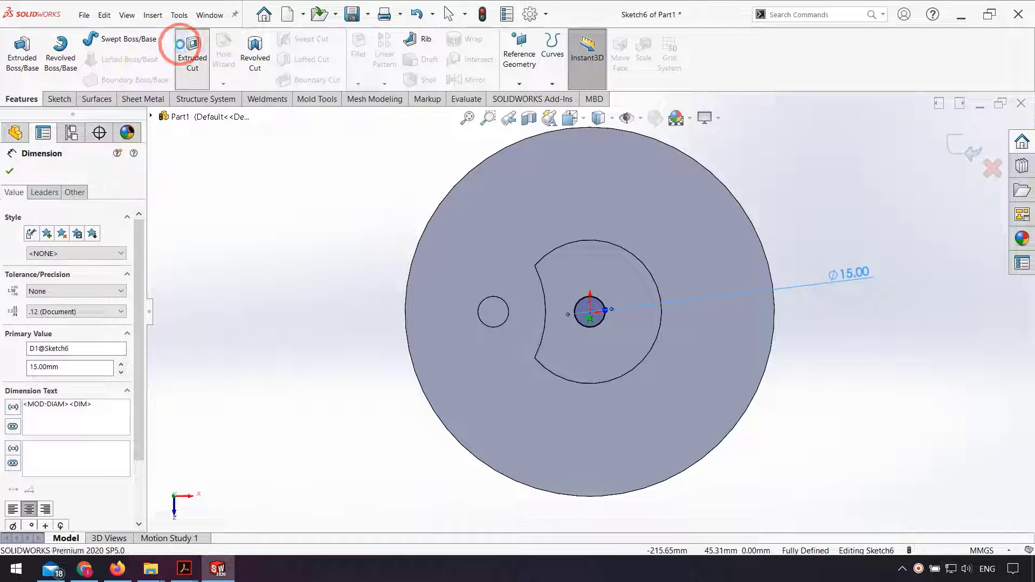
click(72, 215)
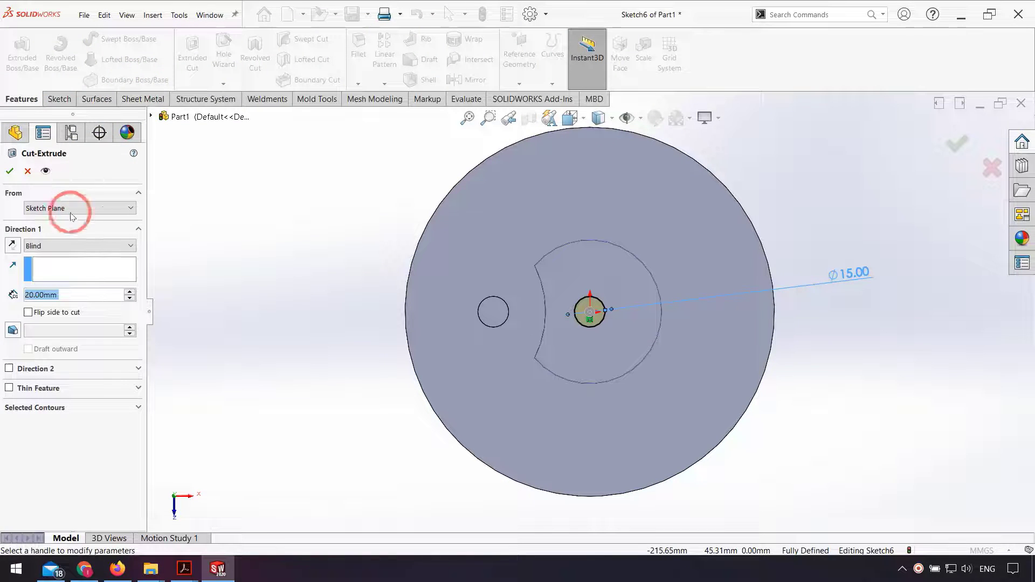
click(61, 247)
click(68, 268)
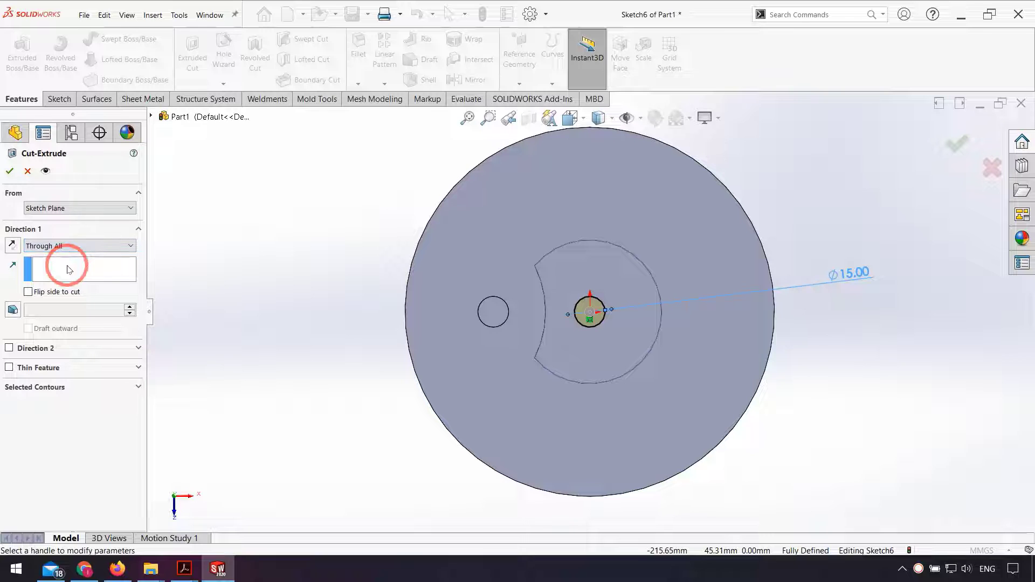
middle_drag(566, 345, 565, 197)
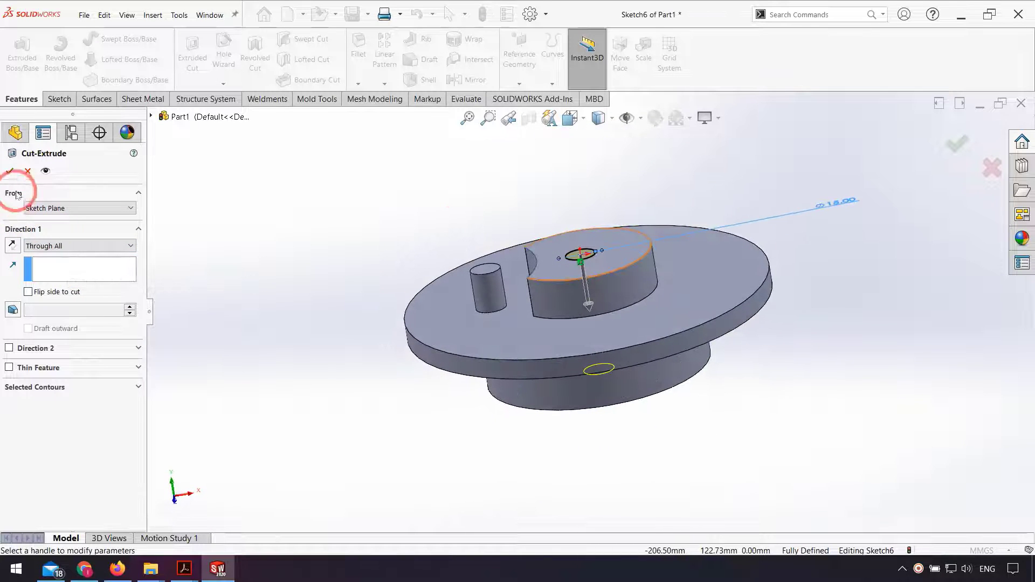
click(10, 171)
middle_drag(351, 346, 401, 435)
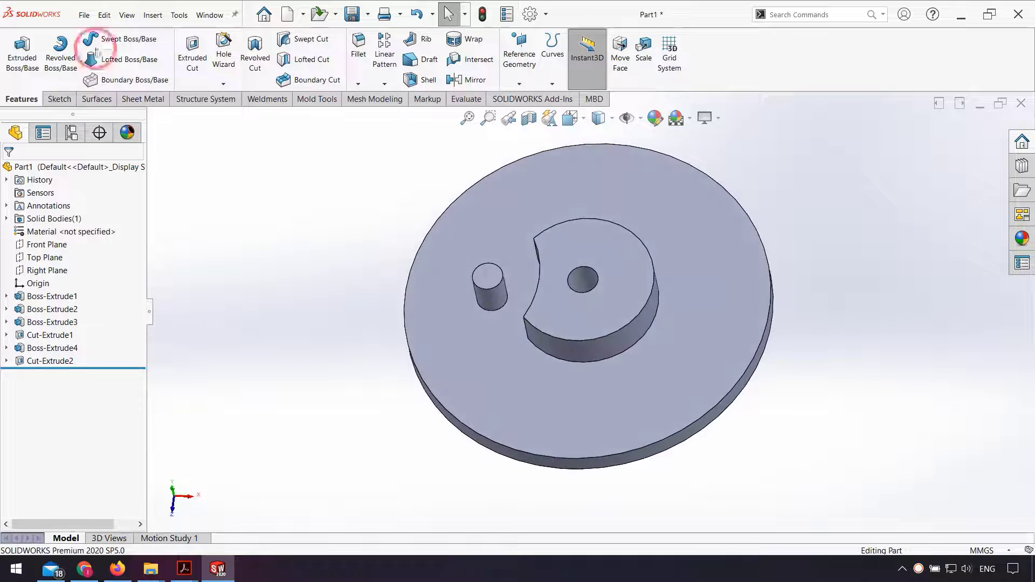
Save the part to the Desktop as Part1.SLDPRT.
click(84, 15)
click(136, 161)
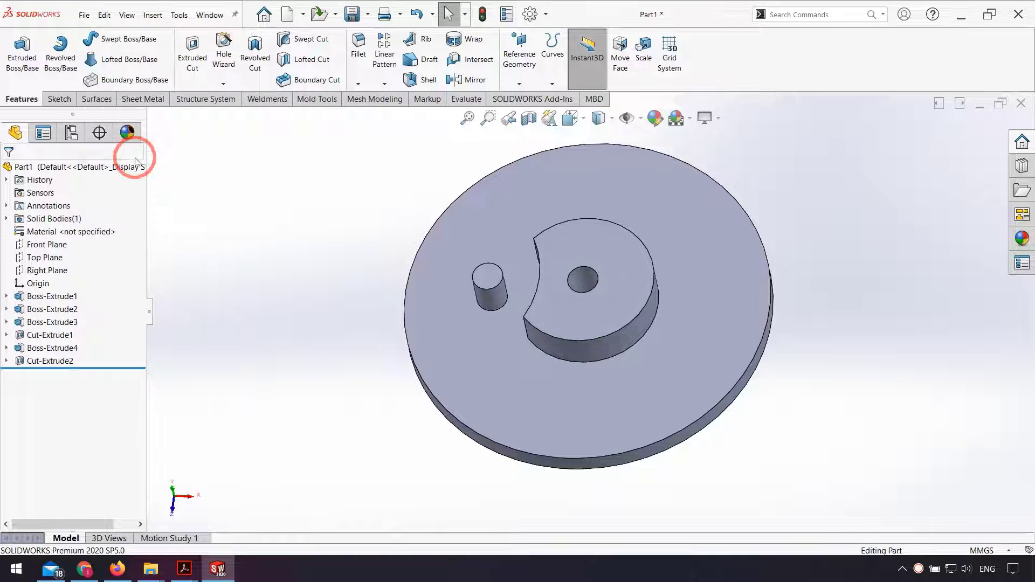
click(359, 229)
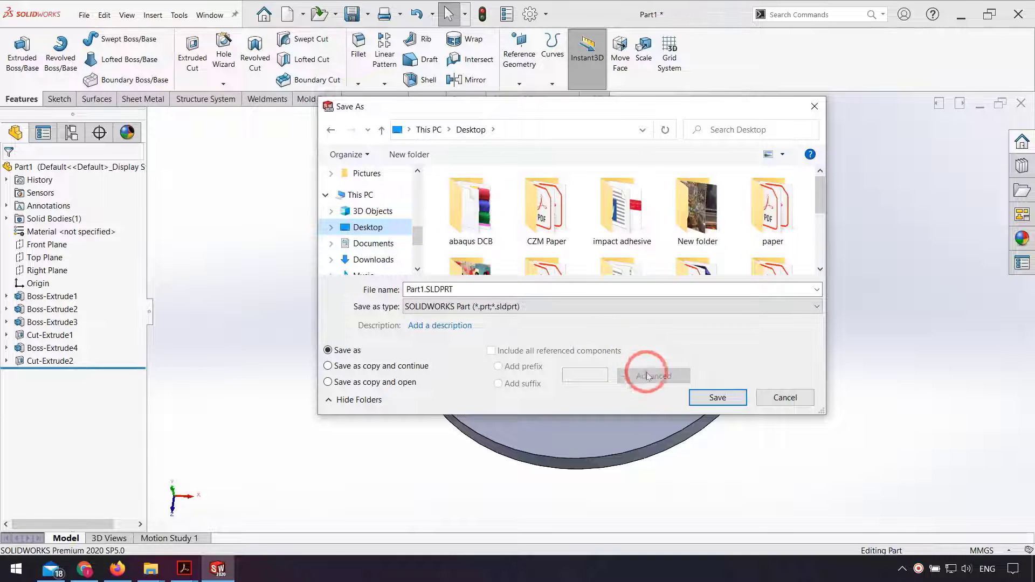
click(715, 399)
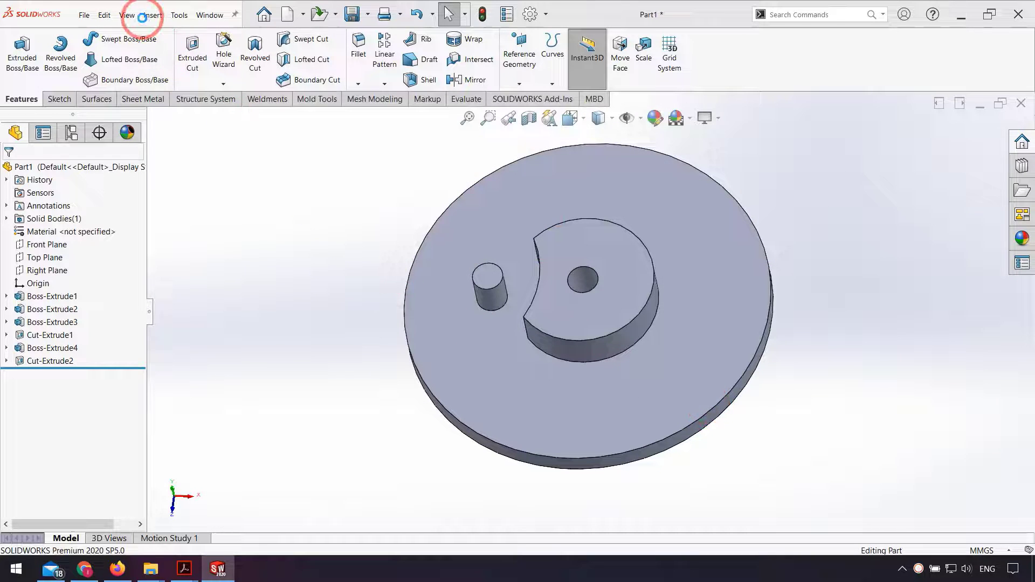
Create a new part document.
click(84, 15)
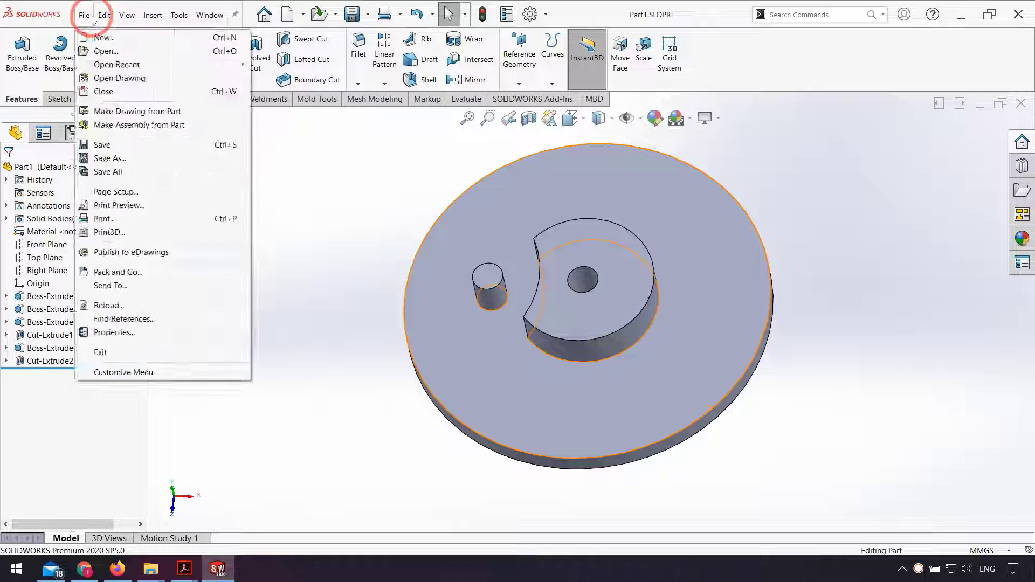
click(84, 15)
click(84, 16)
click(96, 41)
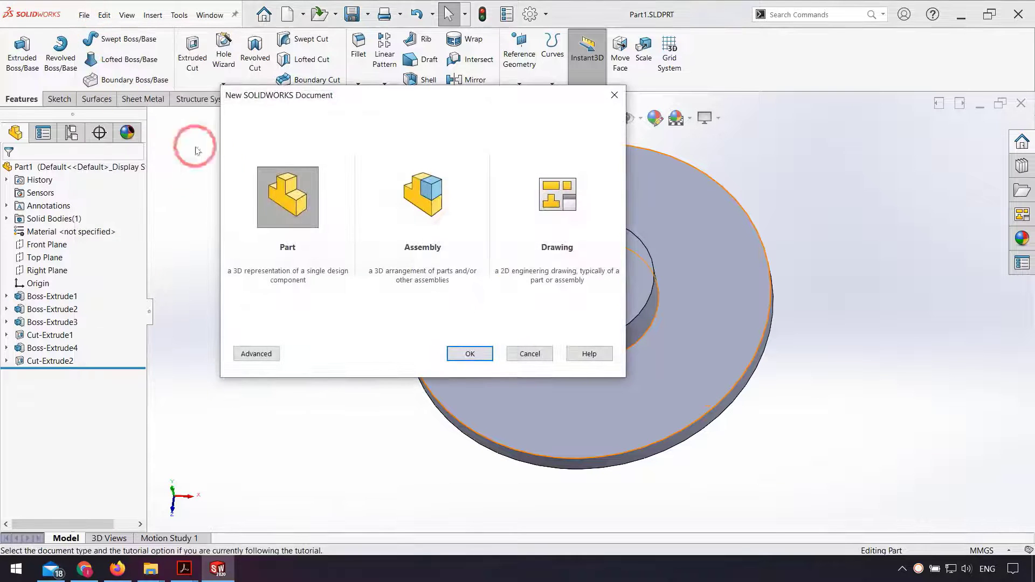
double_click(286, 195)
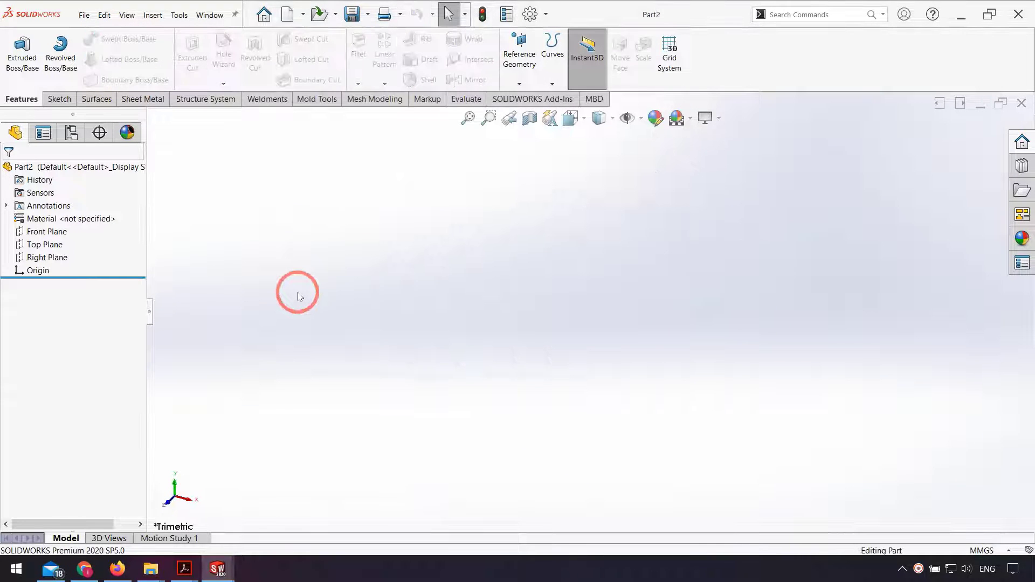
Sketch two concentric circles at the origin on the Top Plane, about 27.4 mm and 154 mm in diameter.
click(46, 244)
click(55, 226)
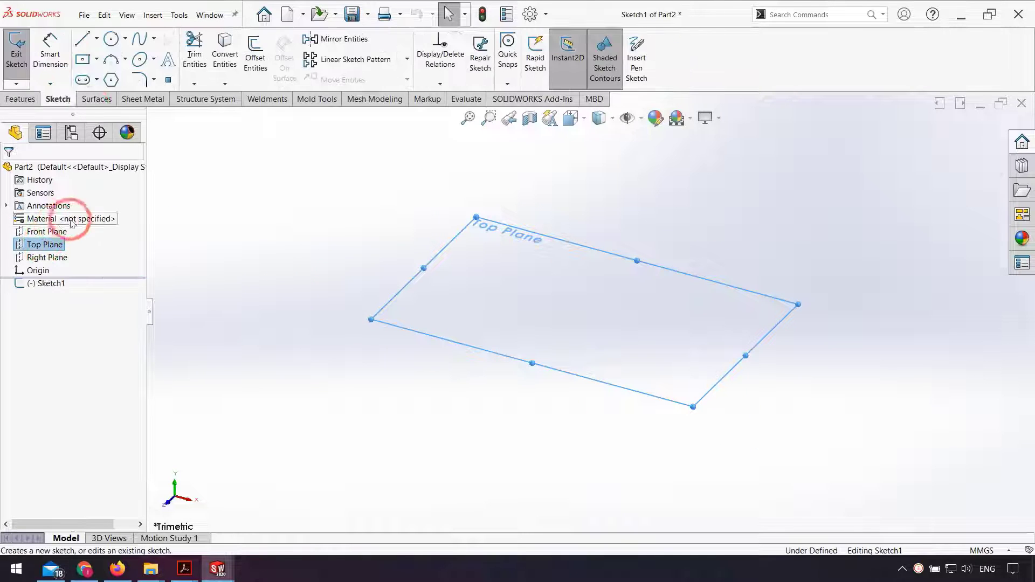
click(110, 39)
mouse_move(585, 311)
mouse_down()
mouse_move(640, 457)
mouse_move(589, 315)
mouse_move(596, 338)
mouse_up()
Dimension the outer circle at 150 mm diameter.
click(51, 44)
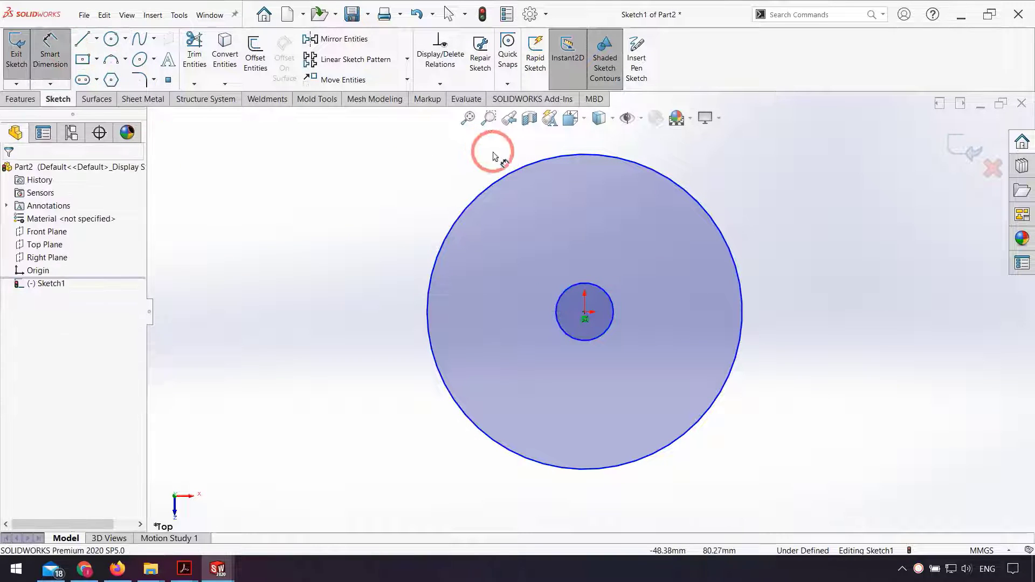
click(507, 165)
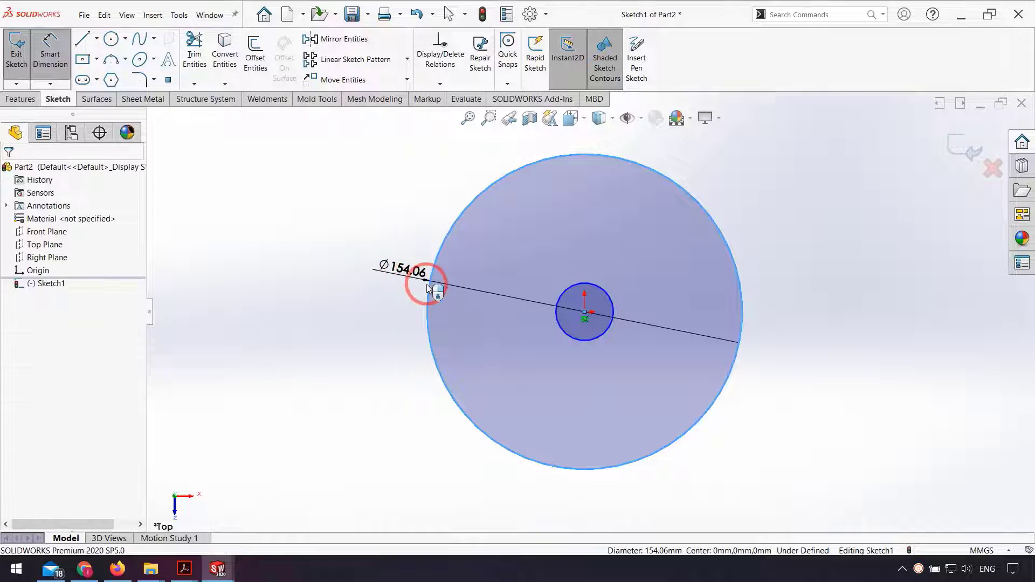
click(427, 286)
text(150)
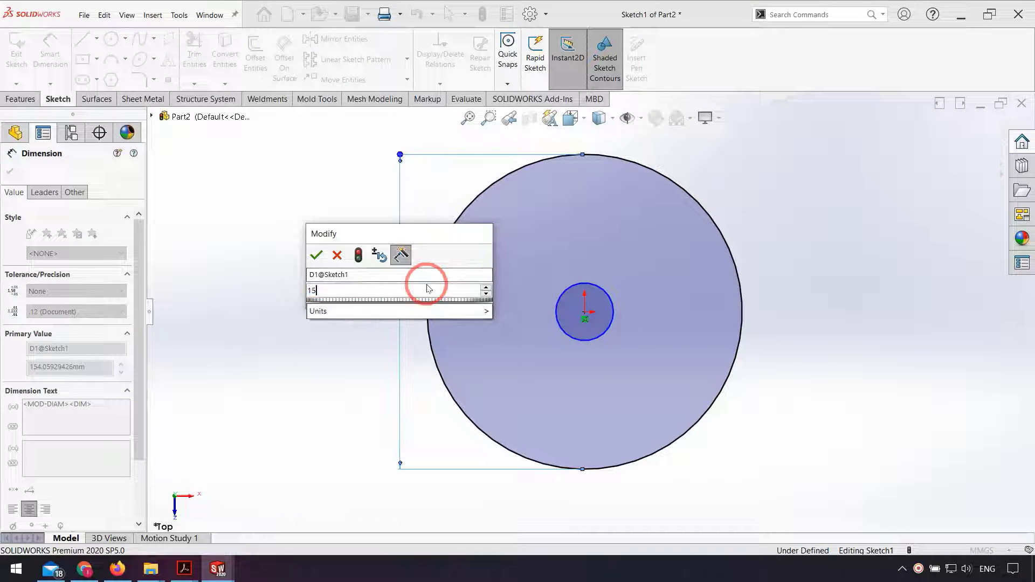
key(Return)
Dimension the inner circle at 10 mm diameter.
click(602, 293)
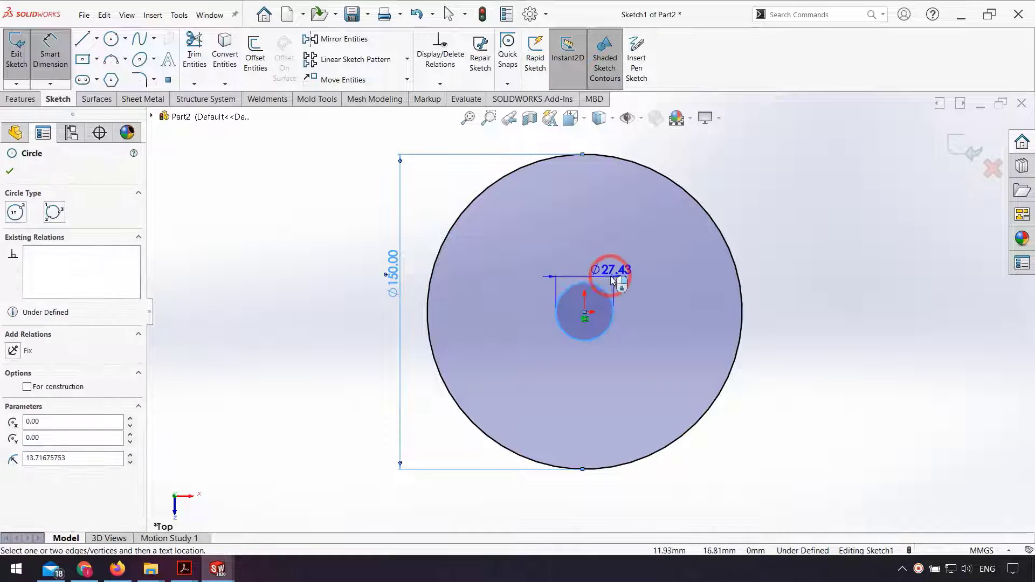
click(611, 277)
text(10)
key(Return)
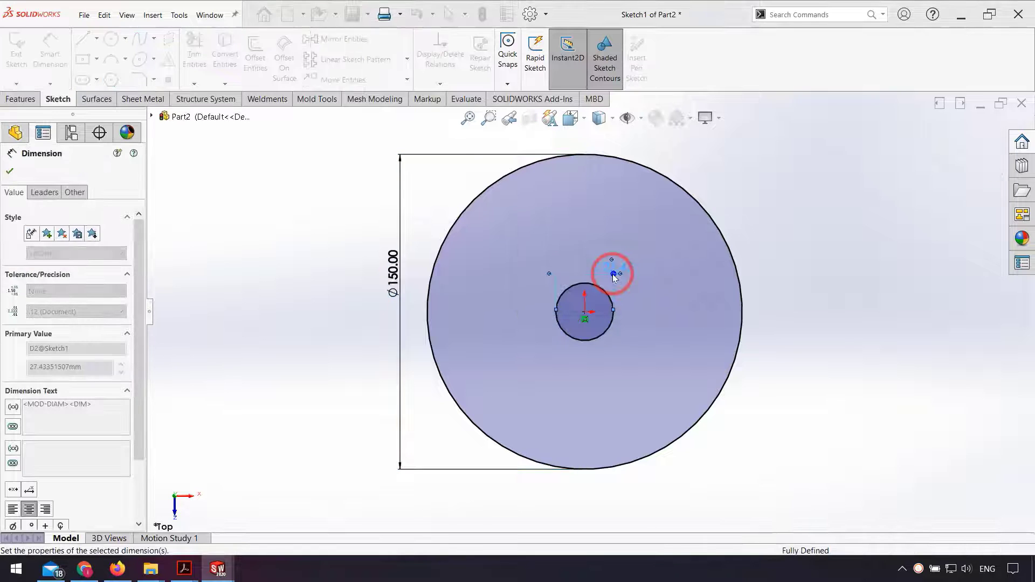
Extrude the ring between the 150 mm and 10 mm circles to a depth of 20 mm.
click(20, 100)
click(16, 75)
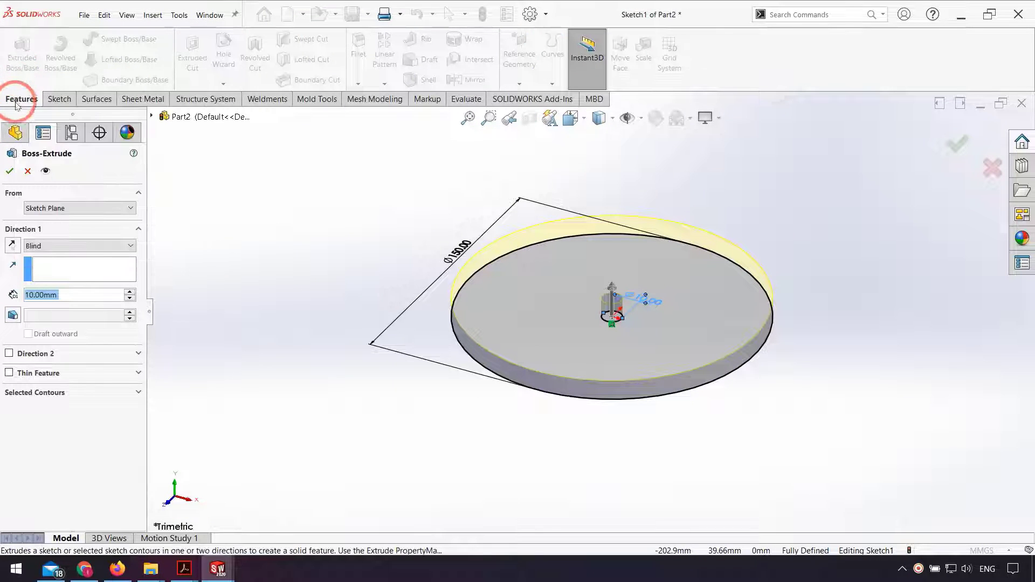
text(20)
key(Return)
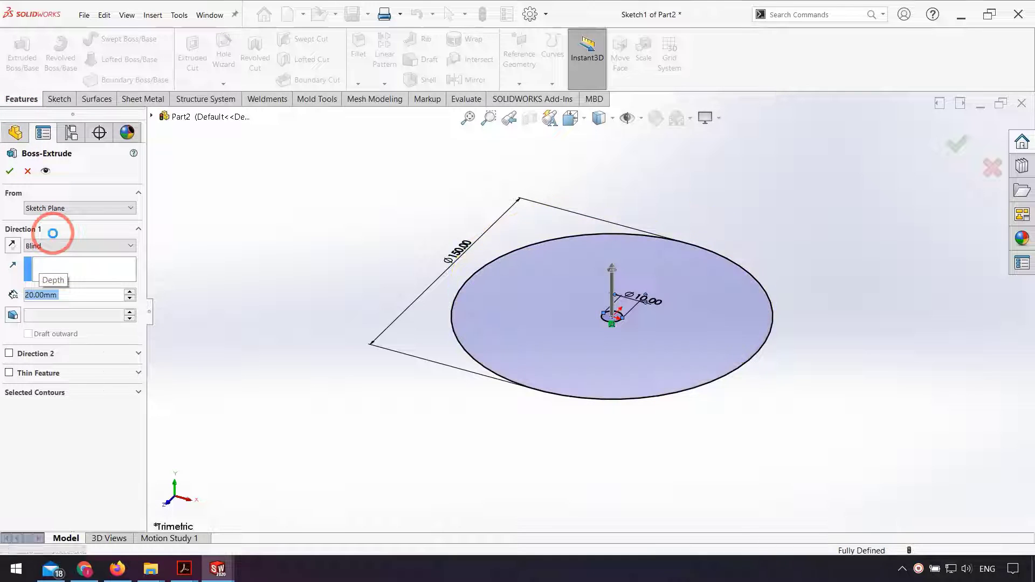
click(534, 442)
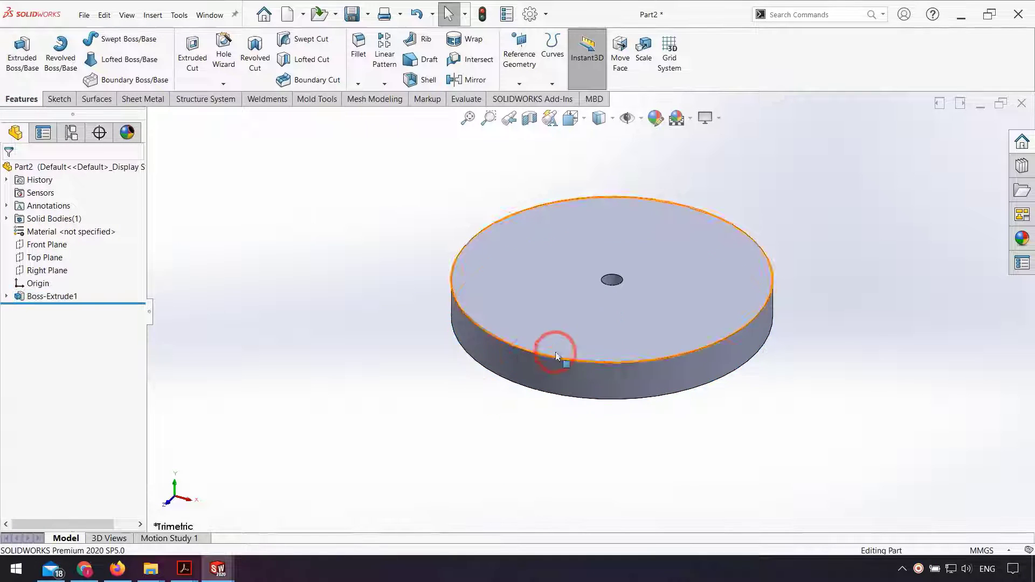
Start a sketch on the disc's upper face and draw a three-point arc, about 26 mm radius, curving inward between two points on its outer edge.
click(674, 310)
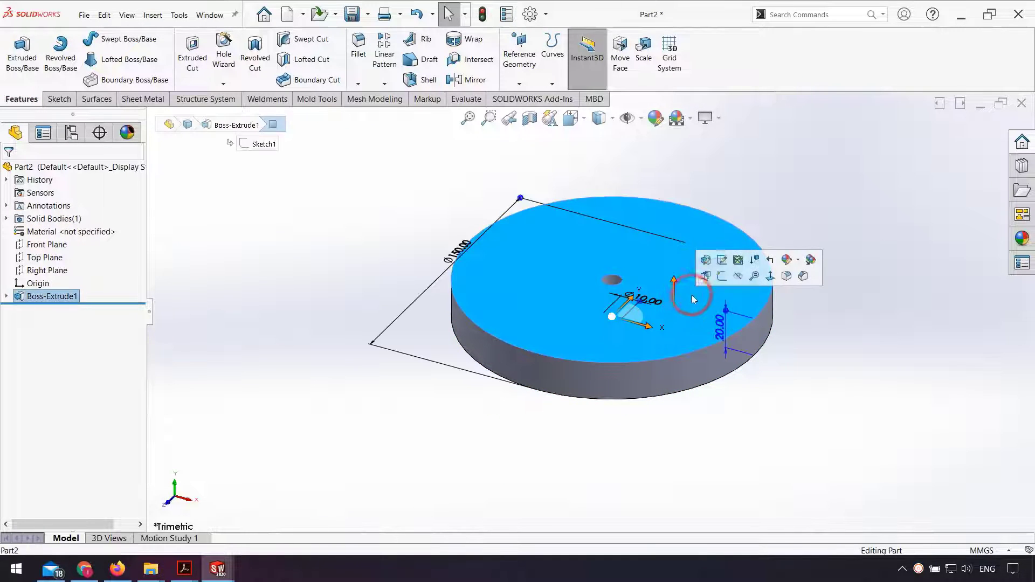
click(721, 277)
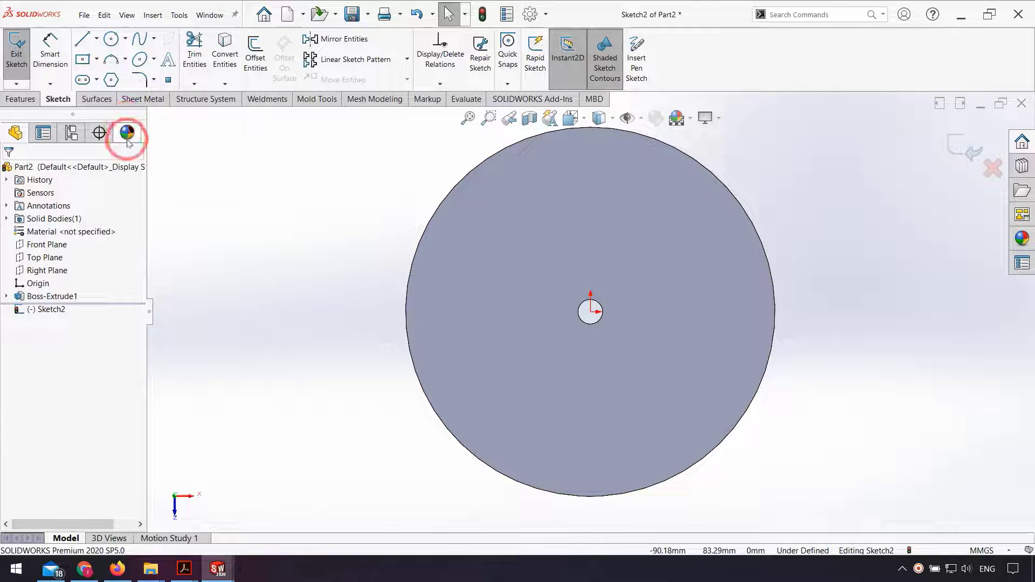
click(110, 59)
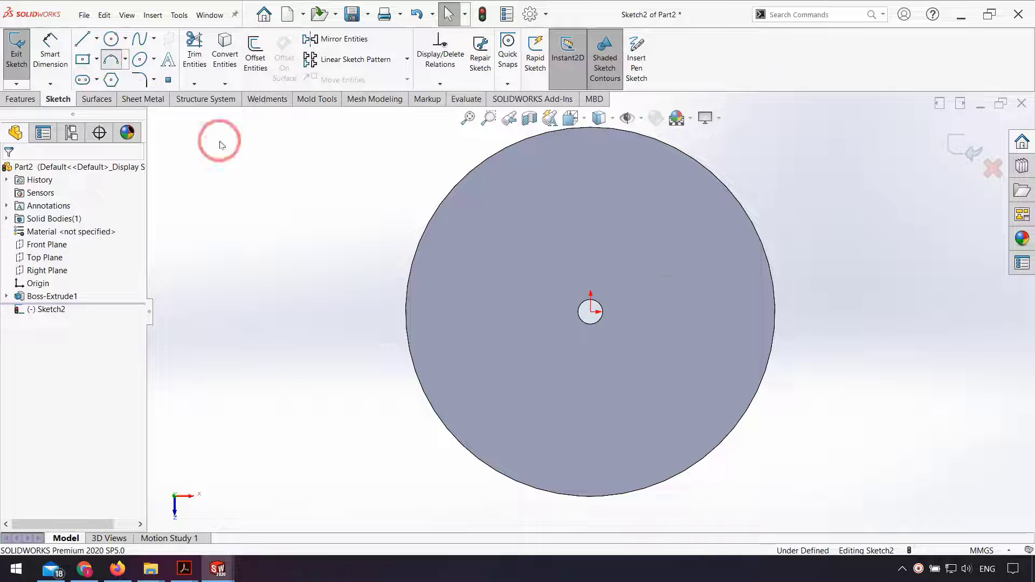
click(772, 275)
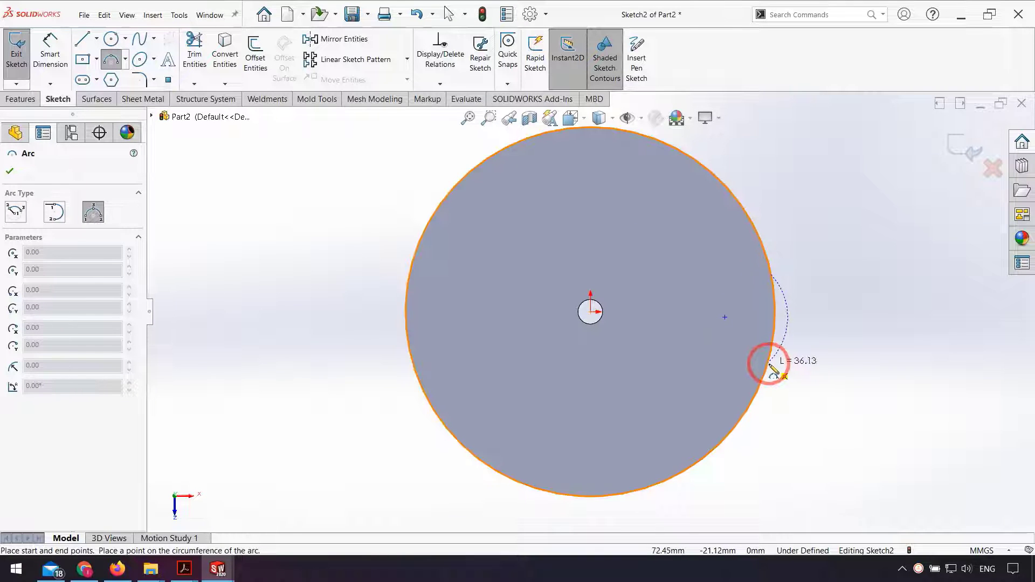
click(765, 361)
click(756, 343)
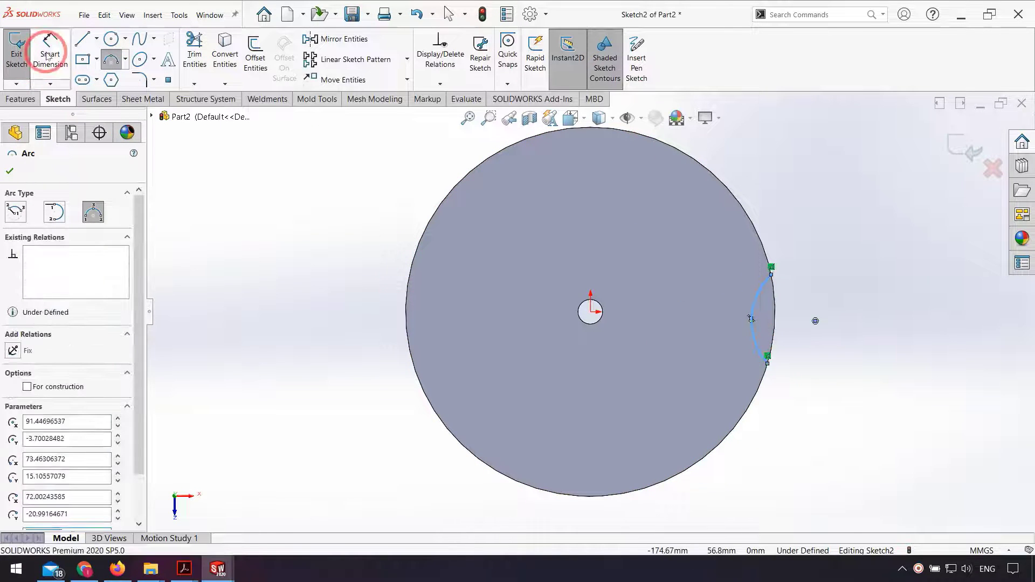
Dimension the arc's radius at 40 mm.
click(50, 51)
click(756, 291)
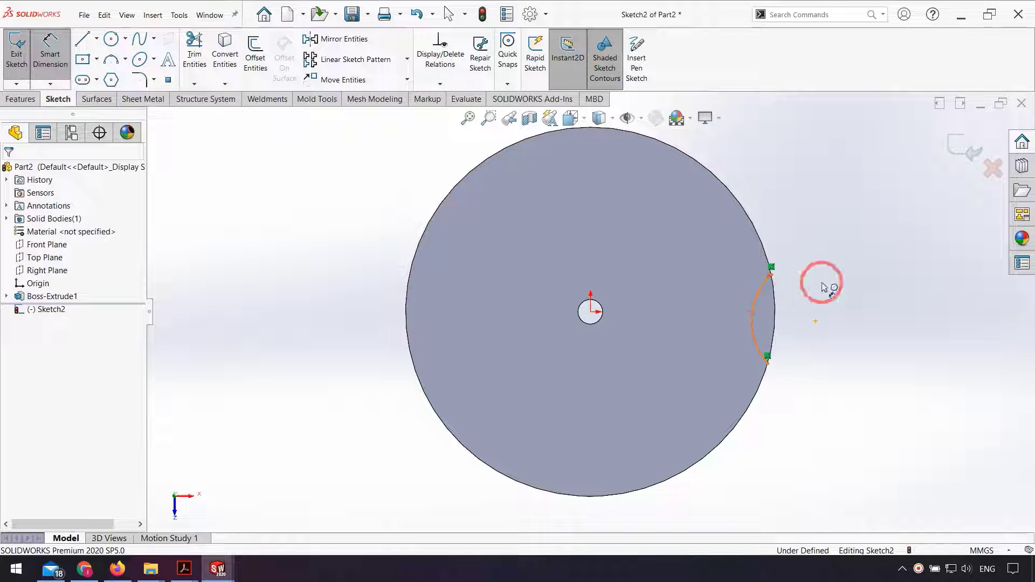
click(879, 235)
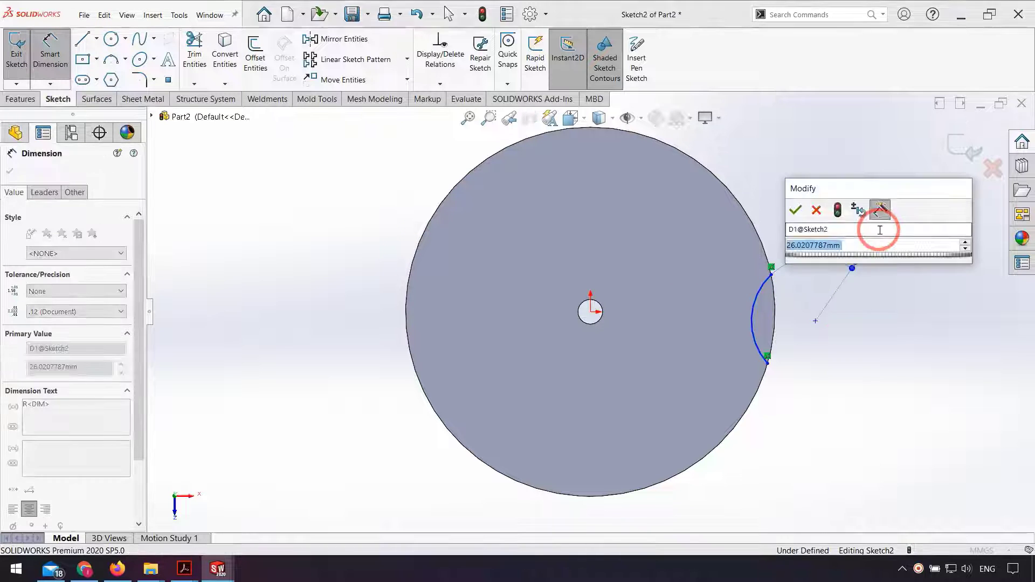
text(4)
key(Return)
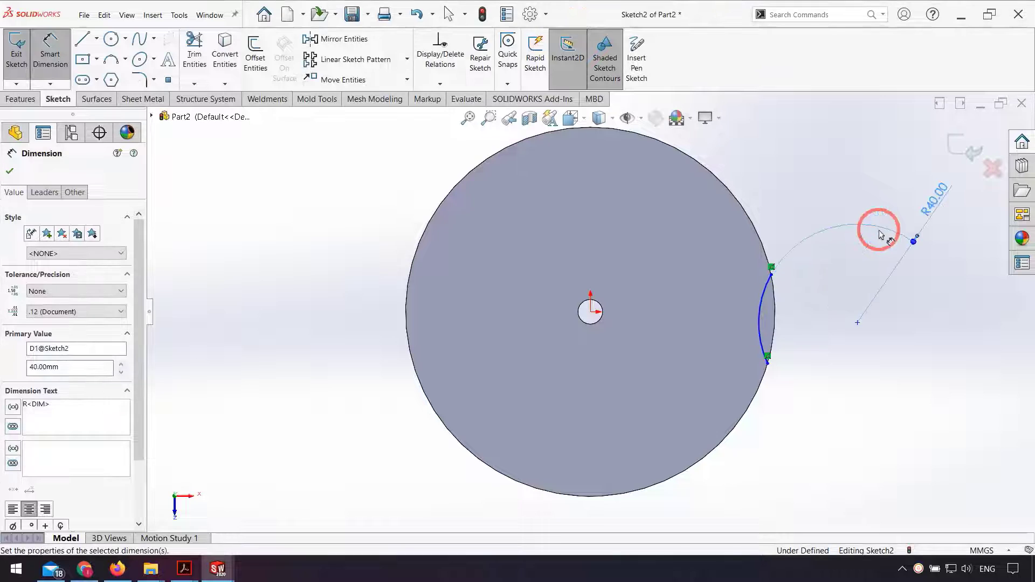
key(Escape)
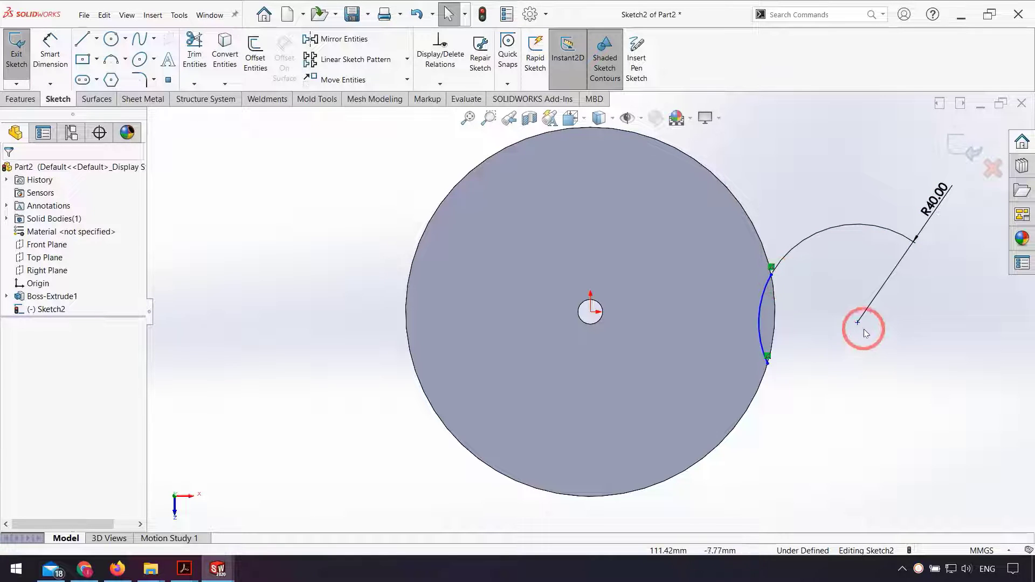
Align the arc's center horizontally with the origin and its two endpoints vertically with each other.
click(863, 327)
ctrl+click(591, 313)
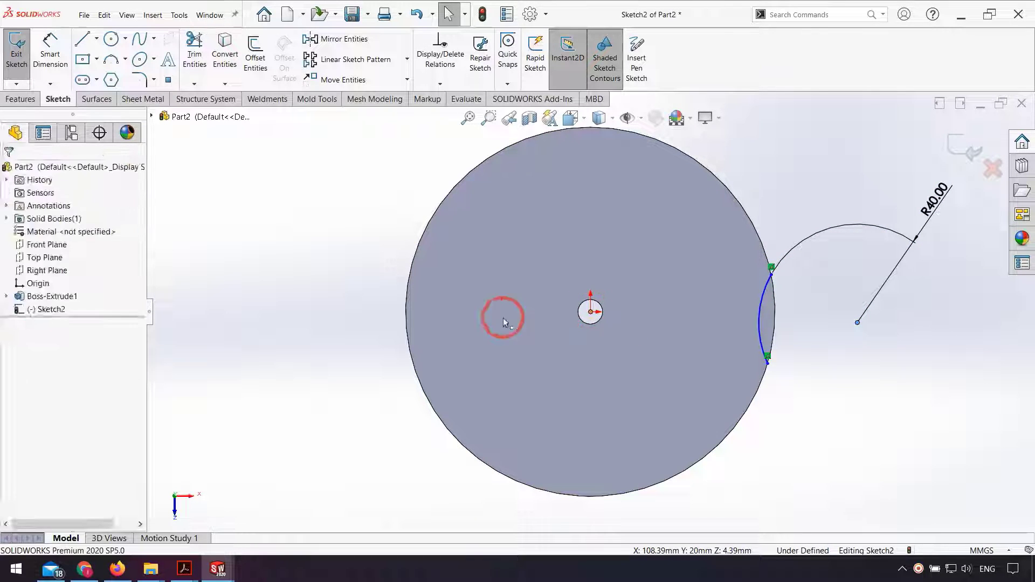
click(13, 361)
click(243, 357)
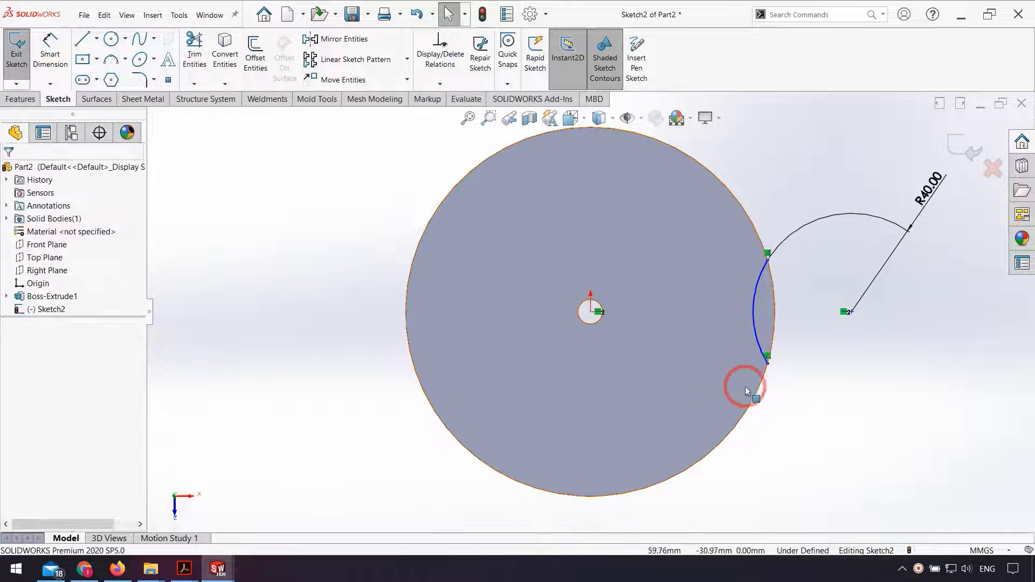
click(767, 362)
ctrl+click(766, 255)
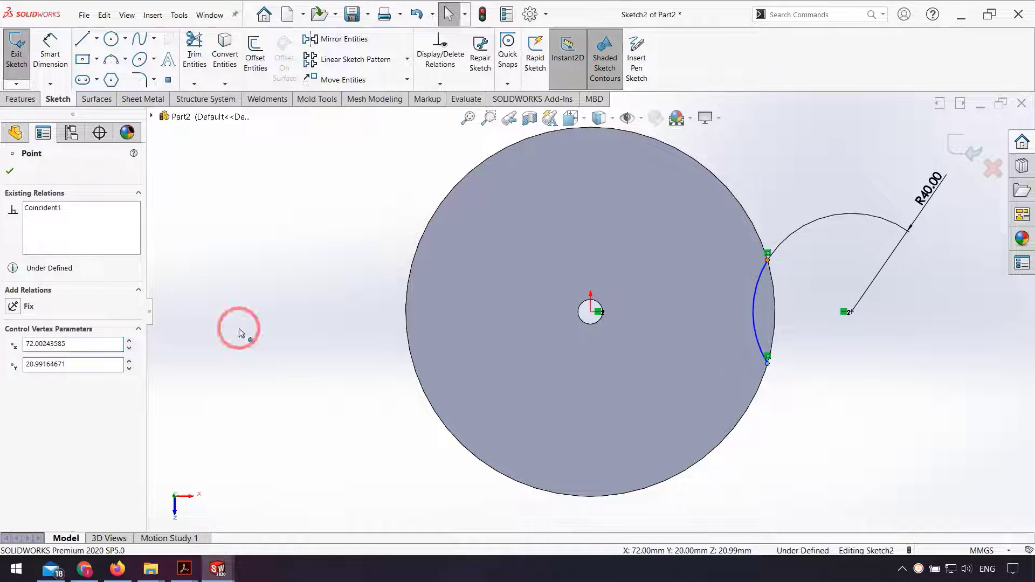
click(85, 383)
click(264, 371)
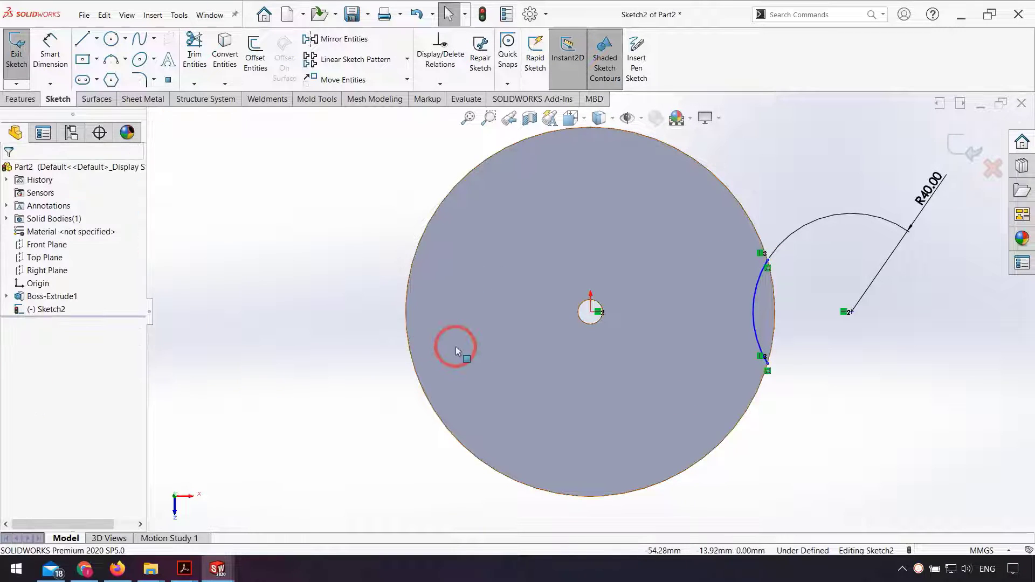
Convert the disc's outer edge into the sketch and trim it to the short piece that closes the arc.
click(408, 350)
click(255, 66)
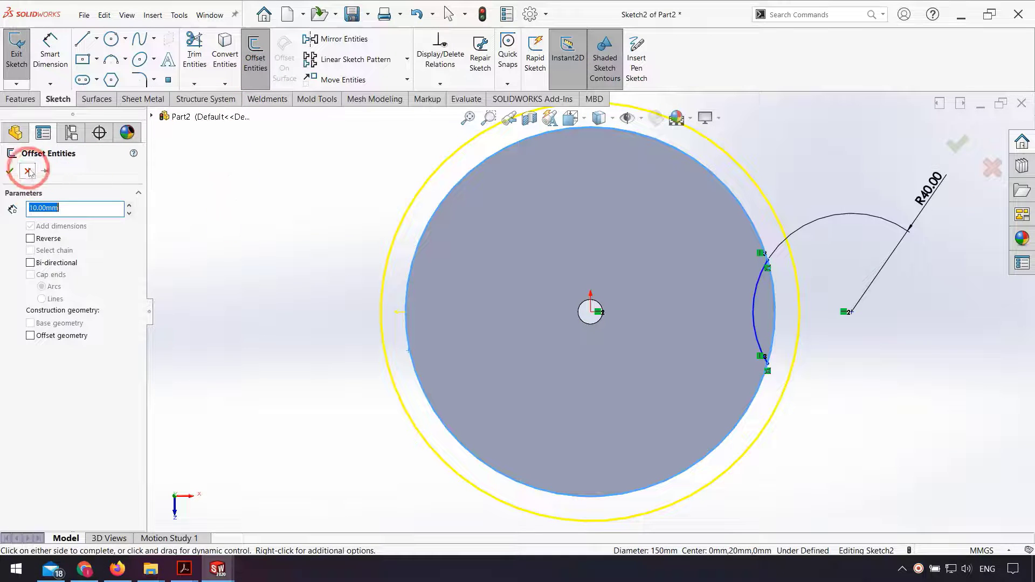
click(28, 172)
click(173, 192)
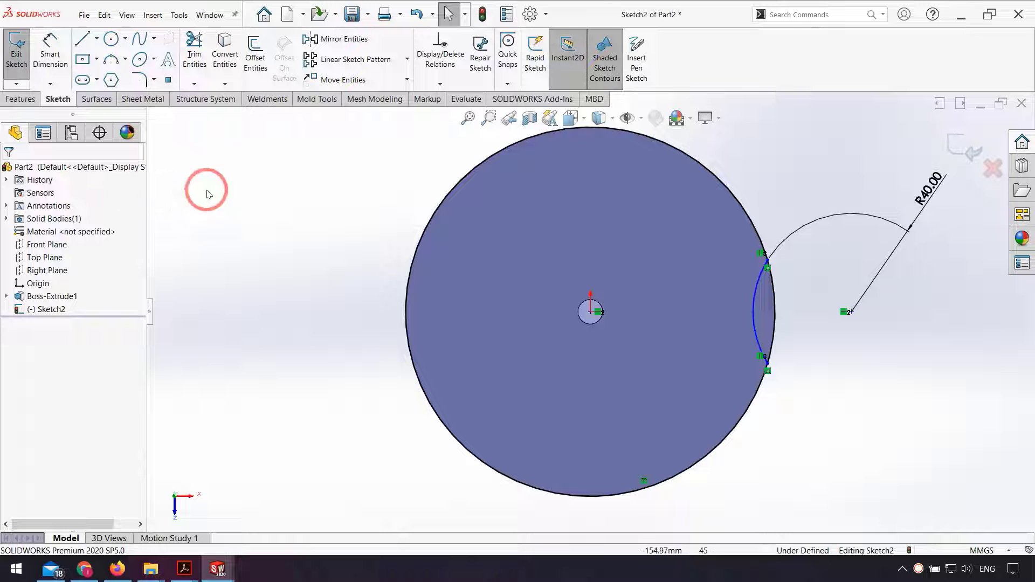
click(195, 54)
click(19, 374)
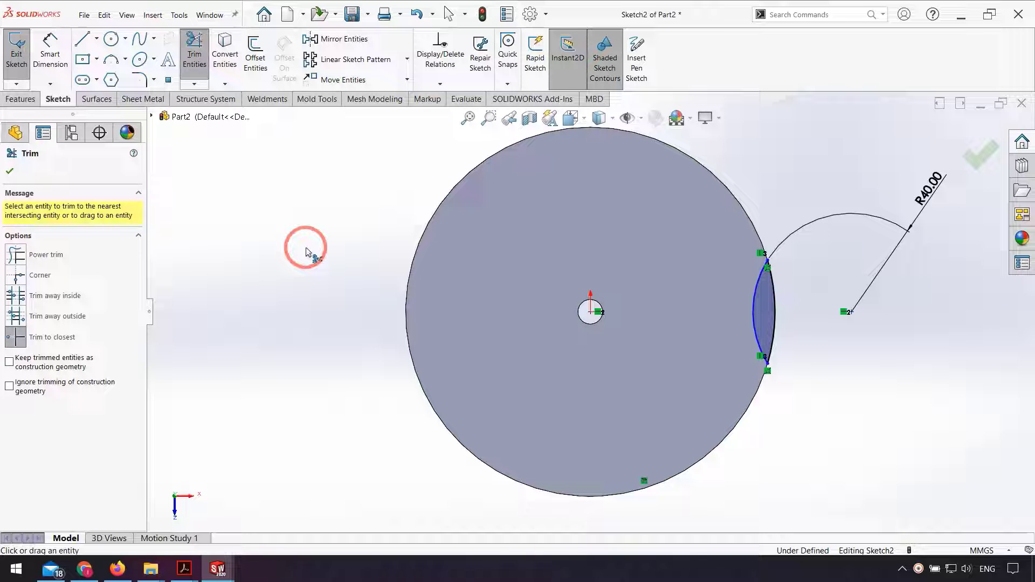
key(Escape)
Dimension the distance between the arc's two endpoints at 35 mm.
click(50, 54)
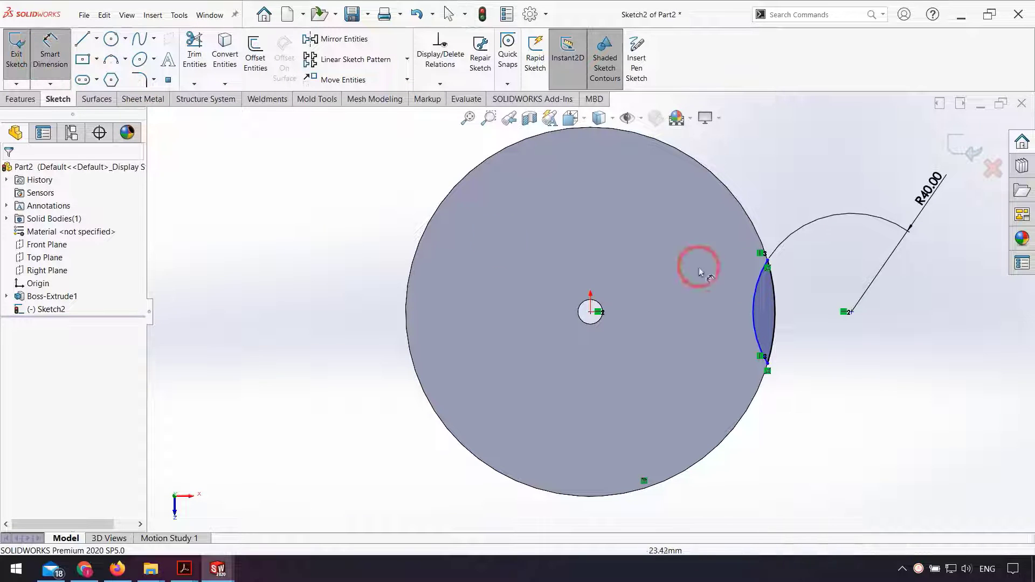
click(767, 261)
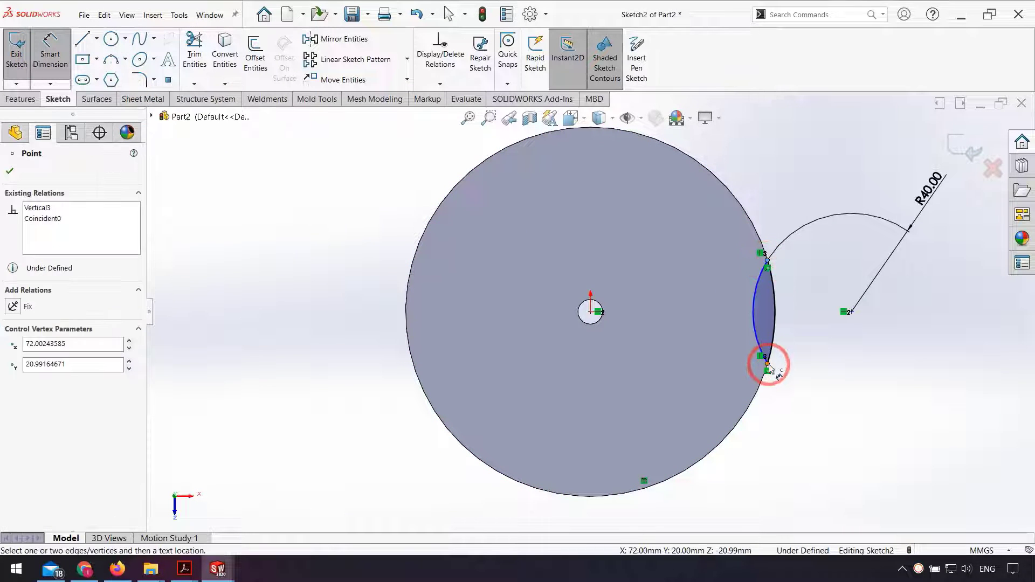
click(767, 365)
click(807, 318)
text(3)
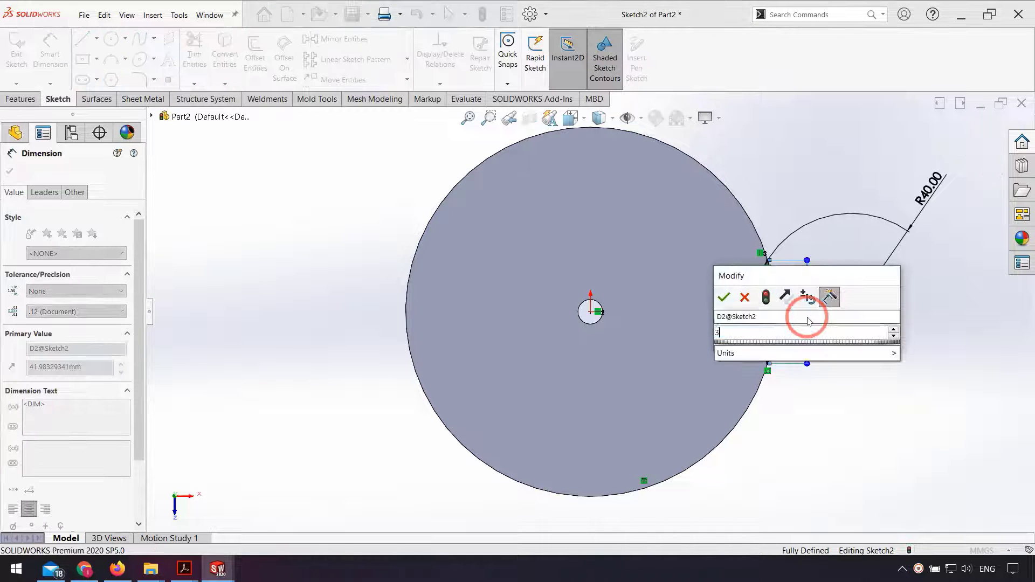
text(5)
key(Return)
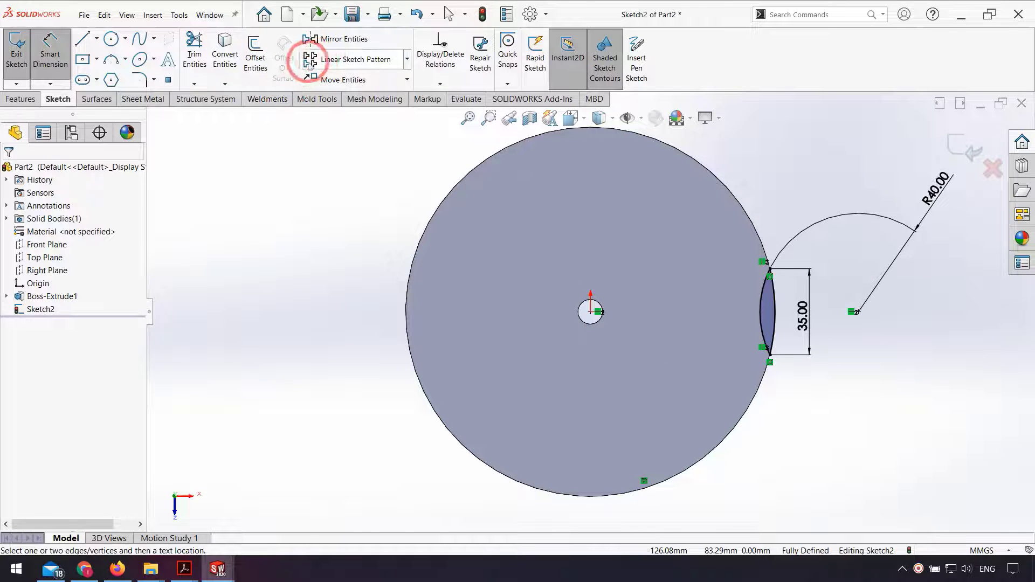
Circular-pattern both arcs of the notch profile about the origin with 8 equally spaced instances over 360 degrees.
click(408, 60)
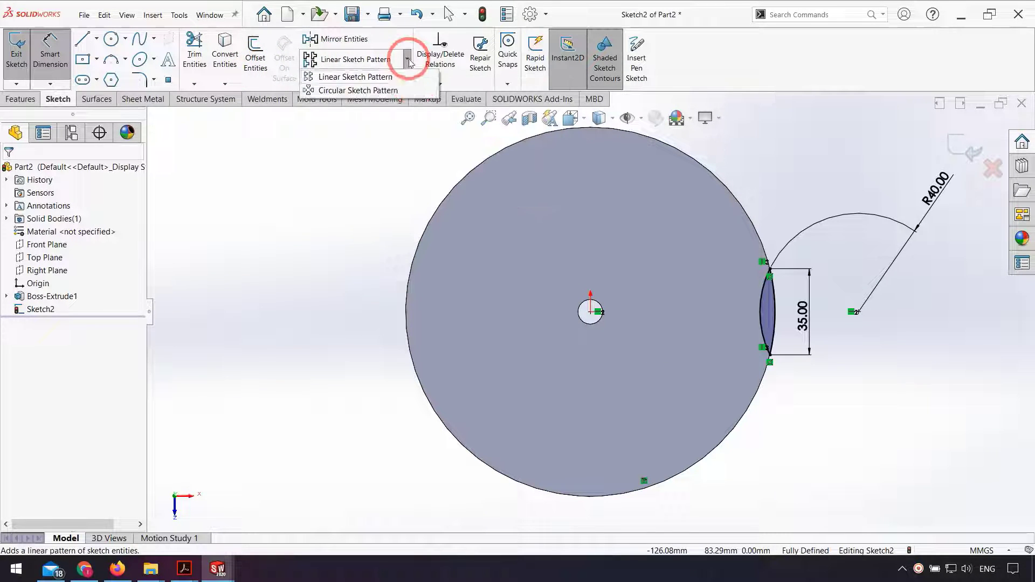
click(413, 90)
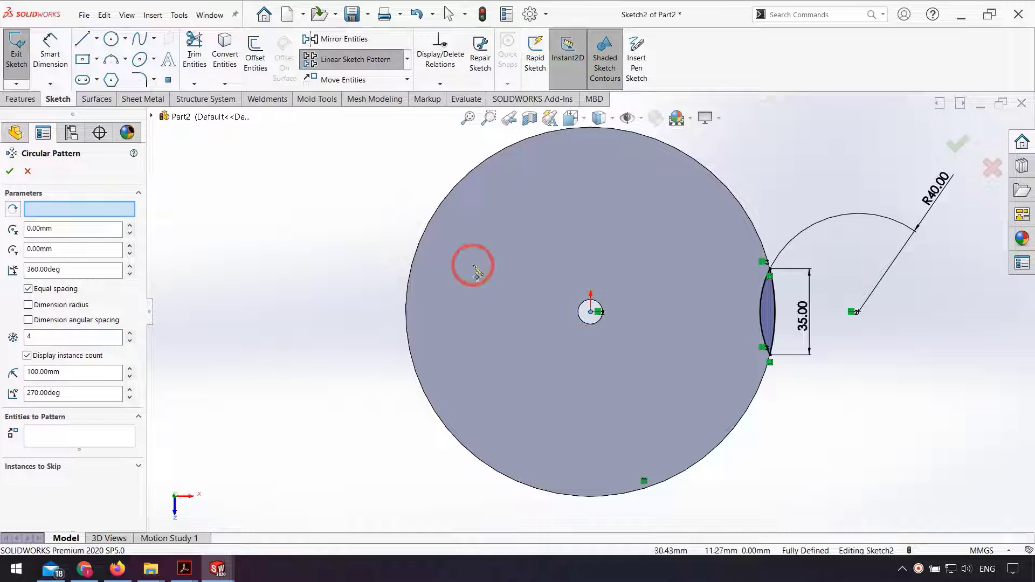
click(441, 204)
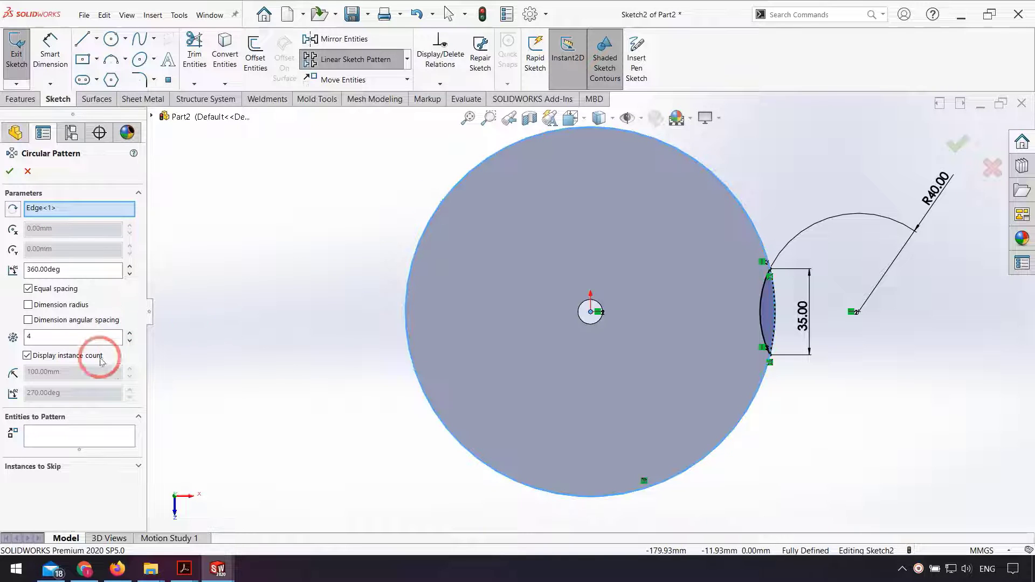
click(78, 440)
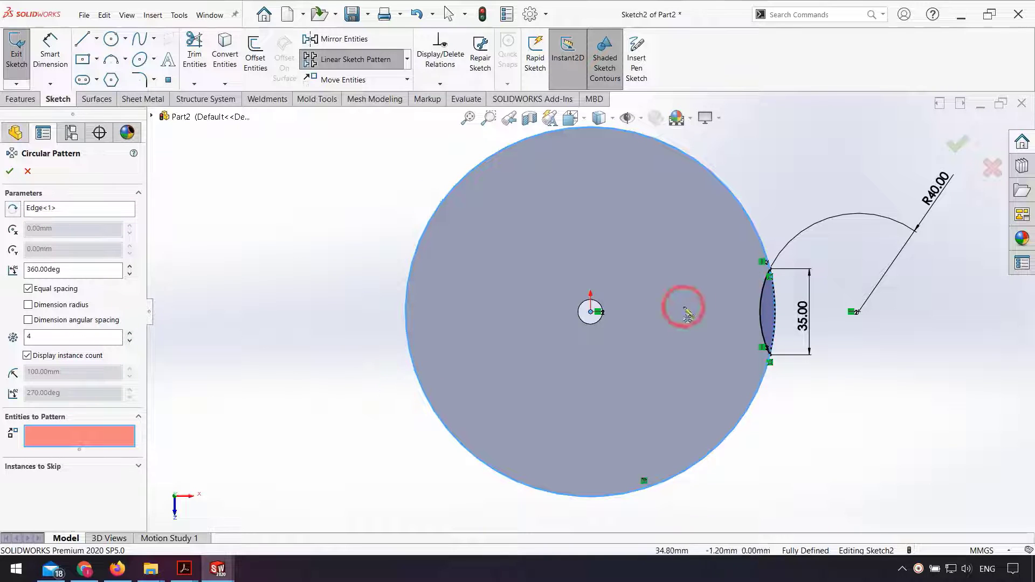
click(761, 333)
click(775, 319)
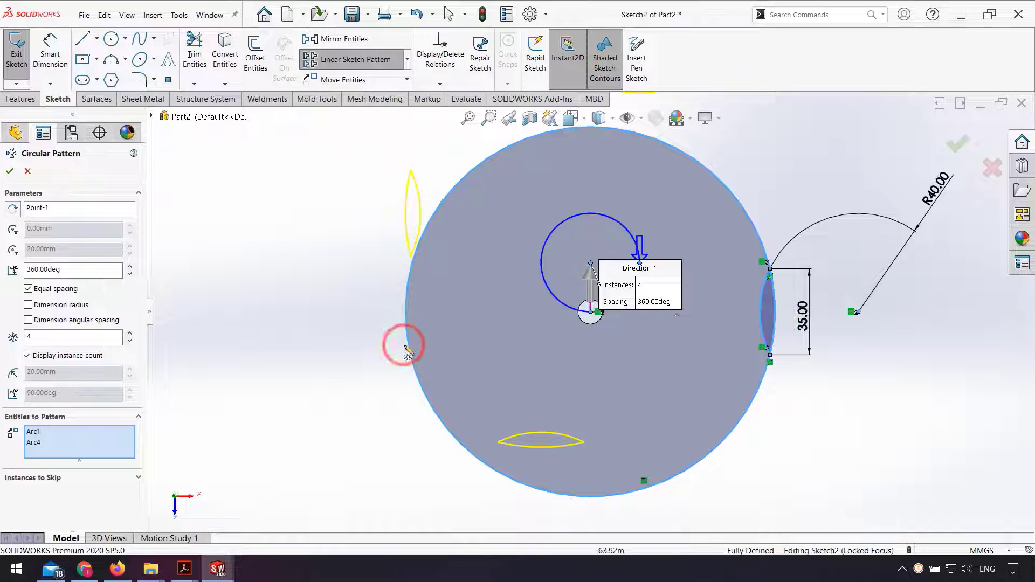
click(46, 209)
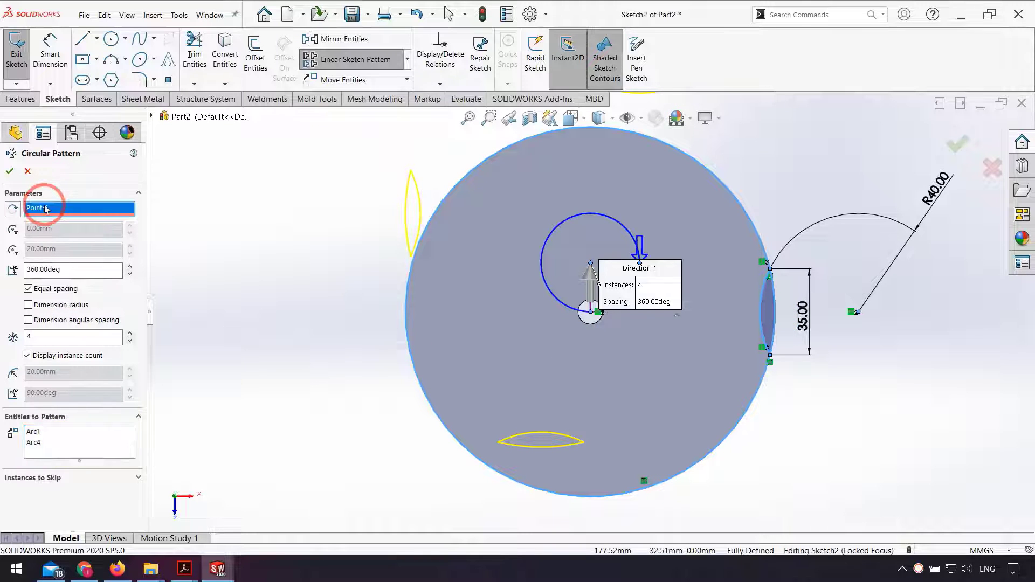
click(590, 313)
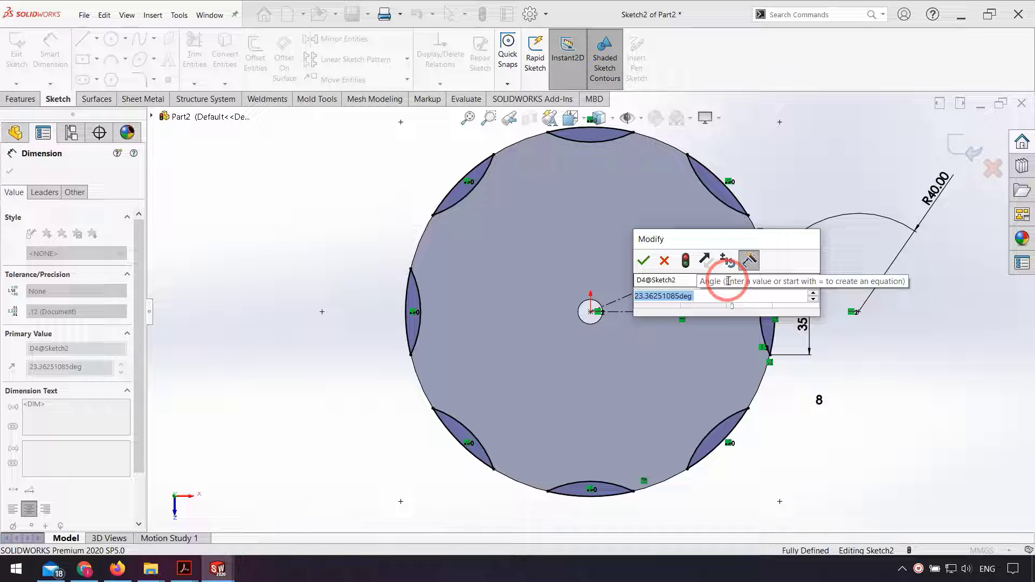
Dimension the angle between the two centerlines from the origin at 360/16 and re-enter it as 22.5 degrees.
text(360)
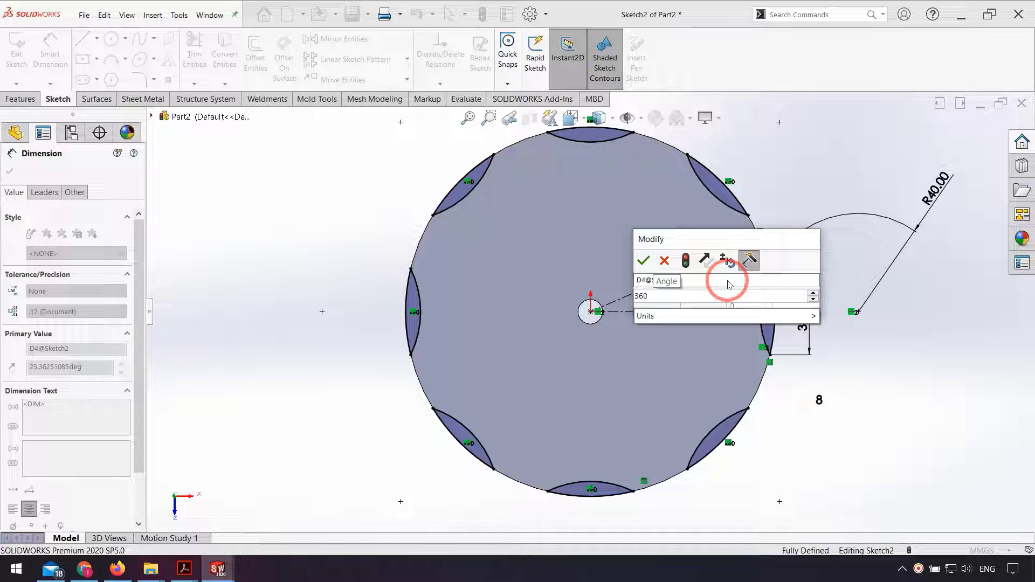
text(/16)
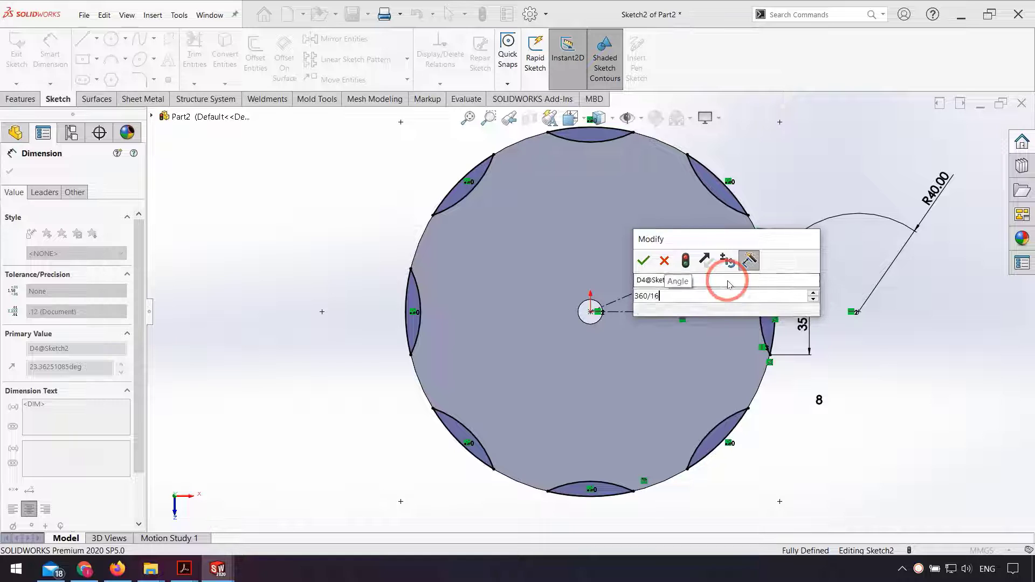
key(Return)
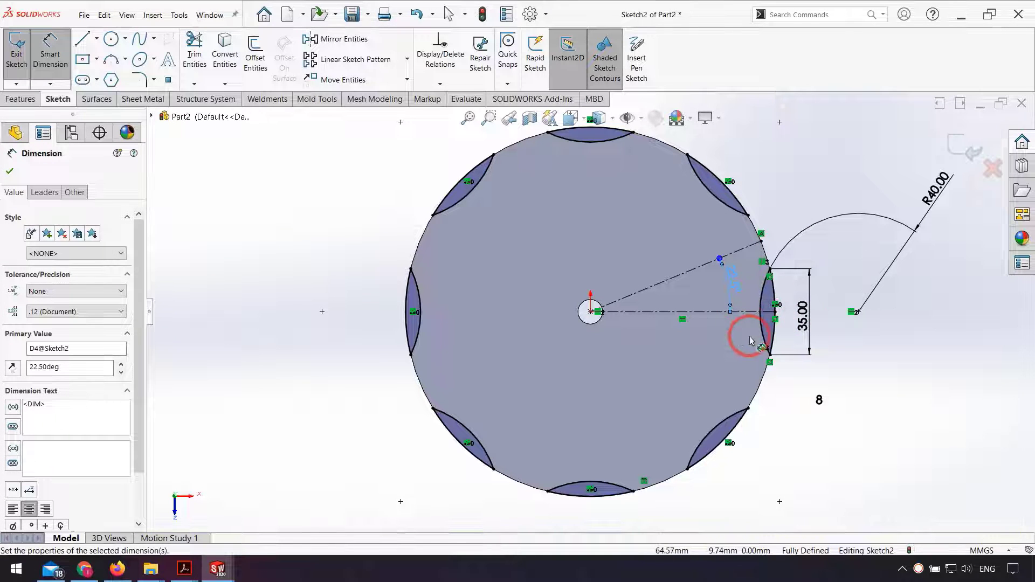
click(741, 275)
double_click(731, 275)
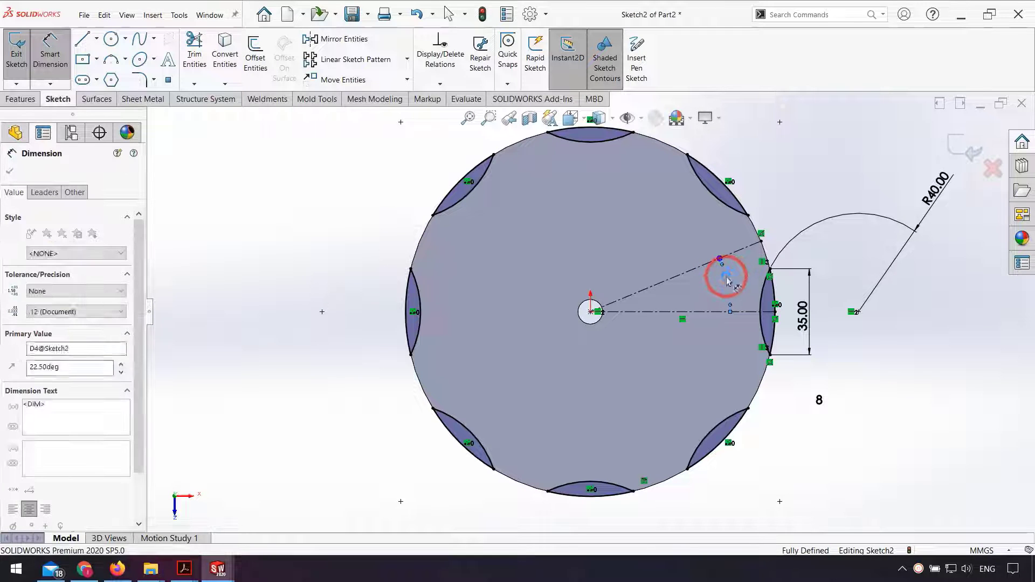
click(722, 279)
text(22.5)
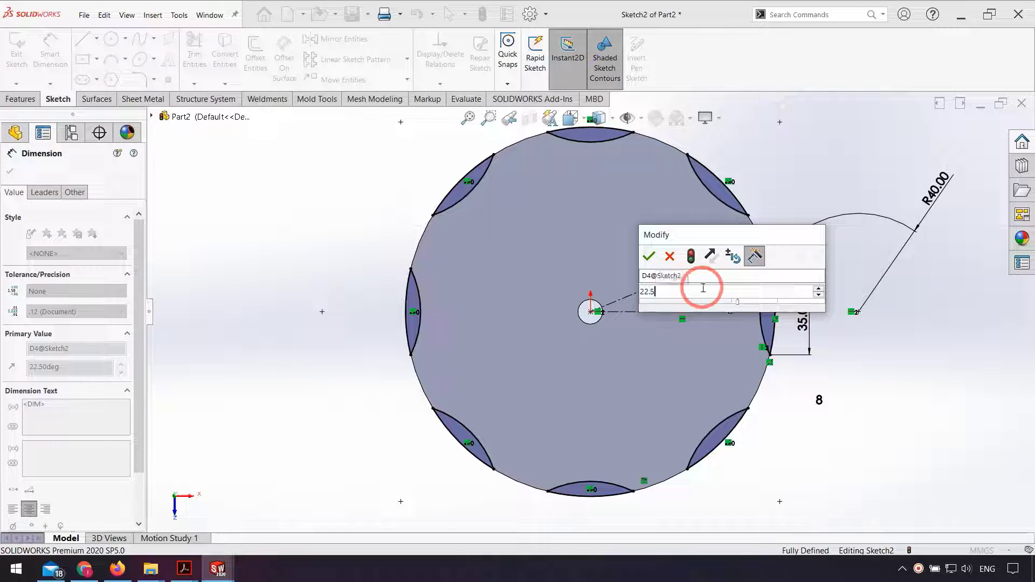
key(Return)
click(908, 350)
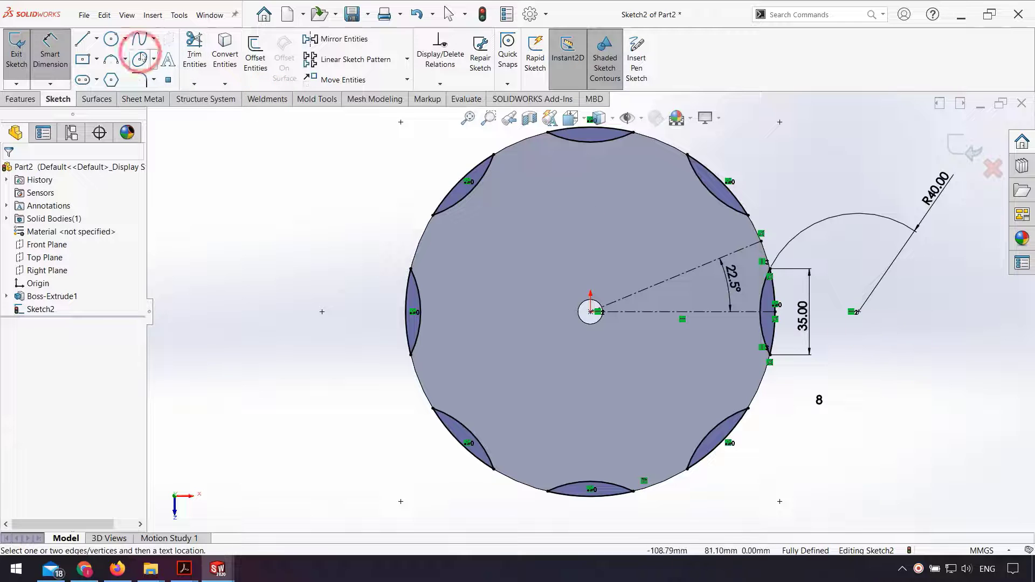
Sketch a circle about 12 mm in diameter centred on the inclined centerline, between the central hole and the disc's edge.
click(89, 41)
scroll(712, 231, down, 3)
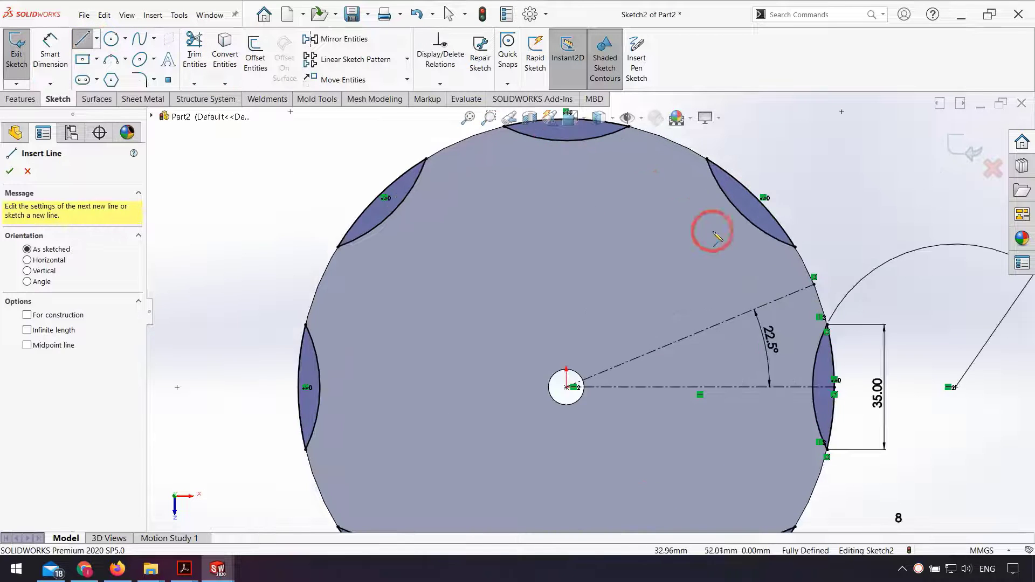
scroll(803, 337, up, 2)
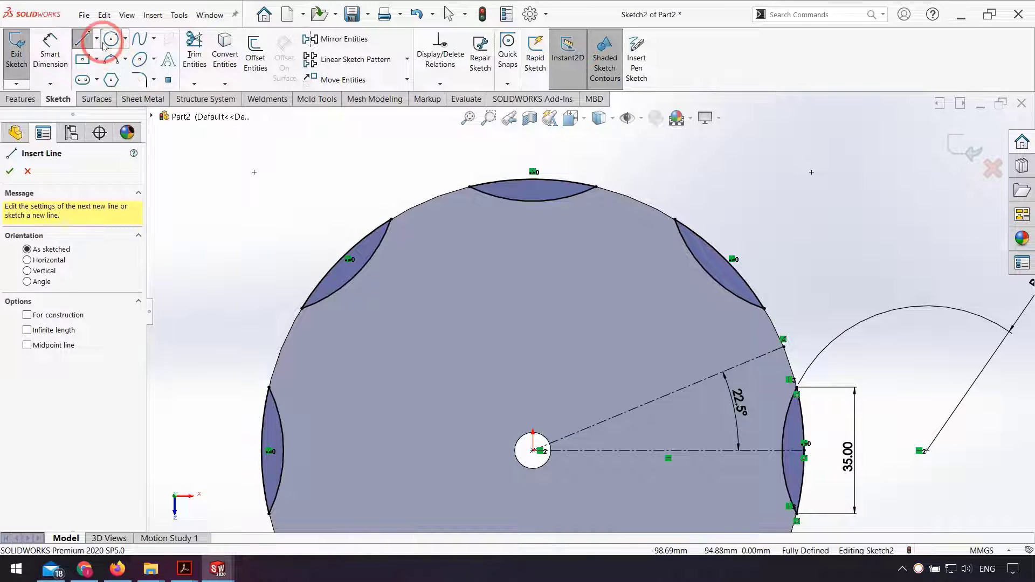
click(111, 39)
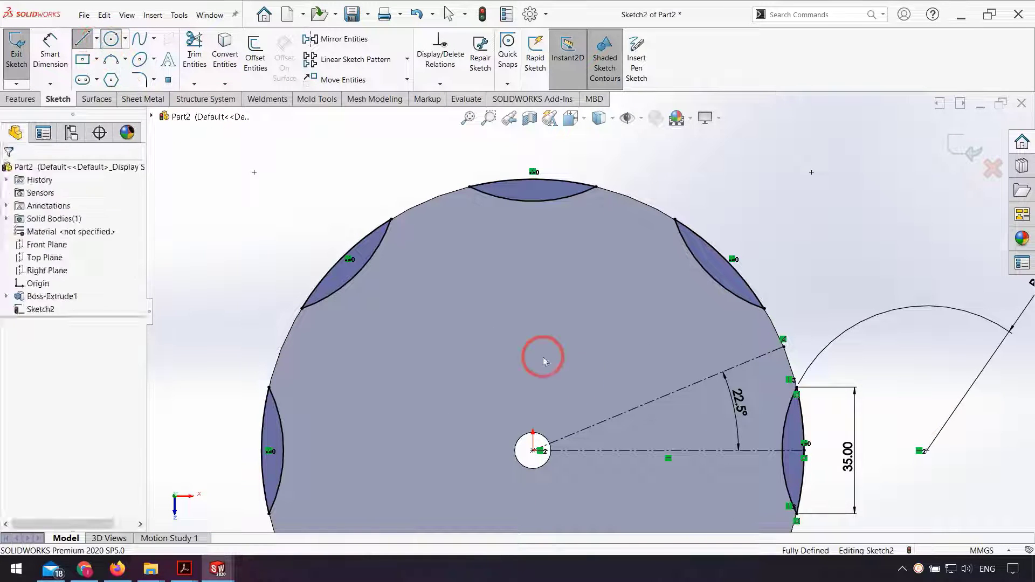
click(663, 428)
Dimension the new circle's diameter at 16 mm.
click(48, 43)
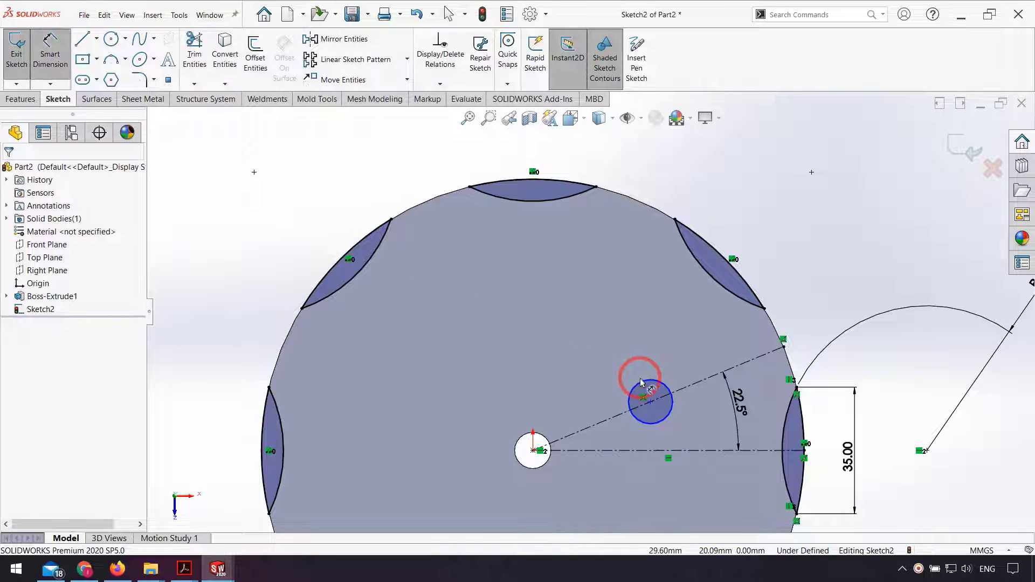
drag(643, 383, 656, 167)
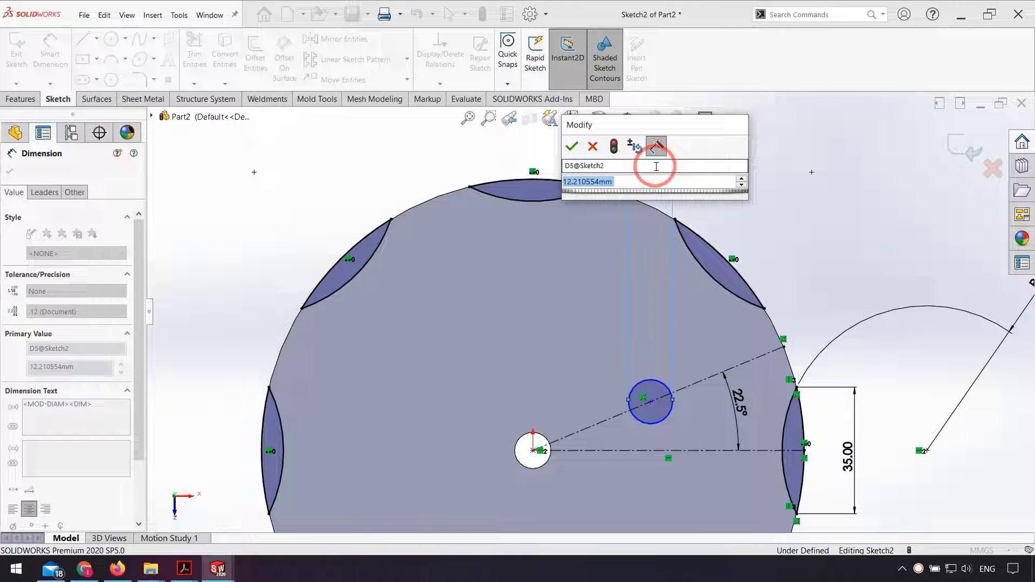
text(16)
key(Return)
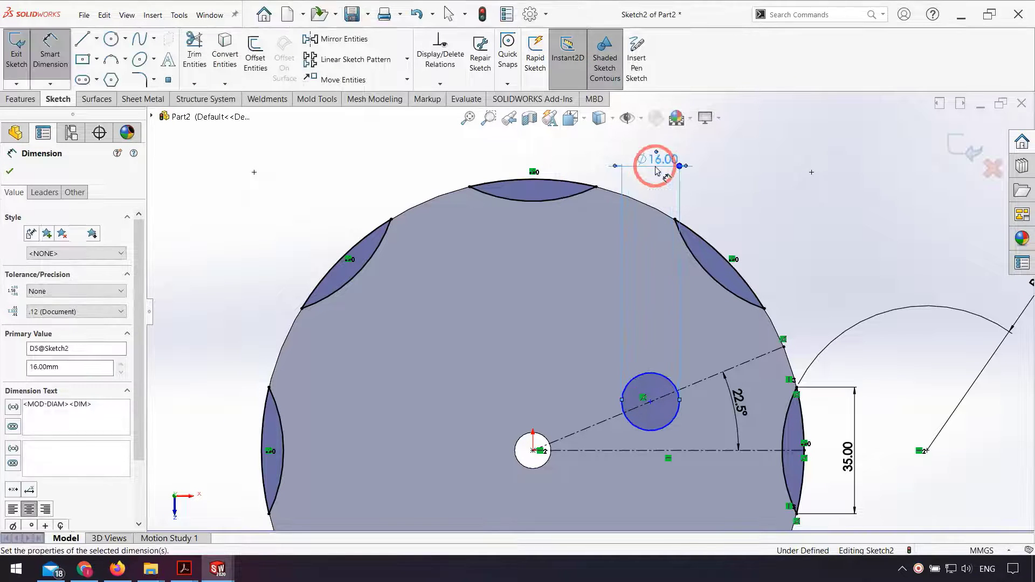
Sketch two lines tangent to the 16 mm circle, one on each side of the inclined centerline, ending on the disc's outer edge.
click(81, 40)
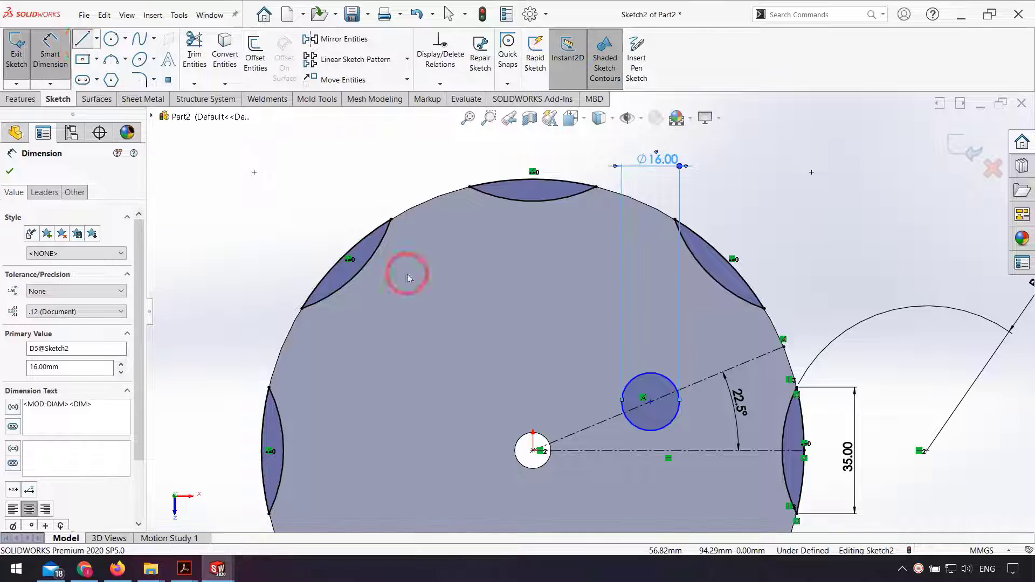
click(649, 372)
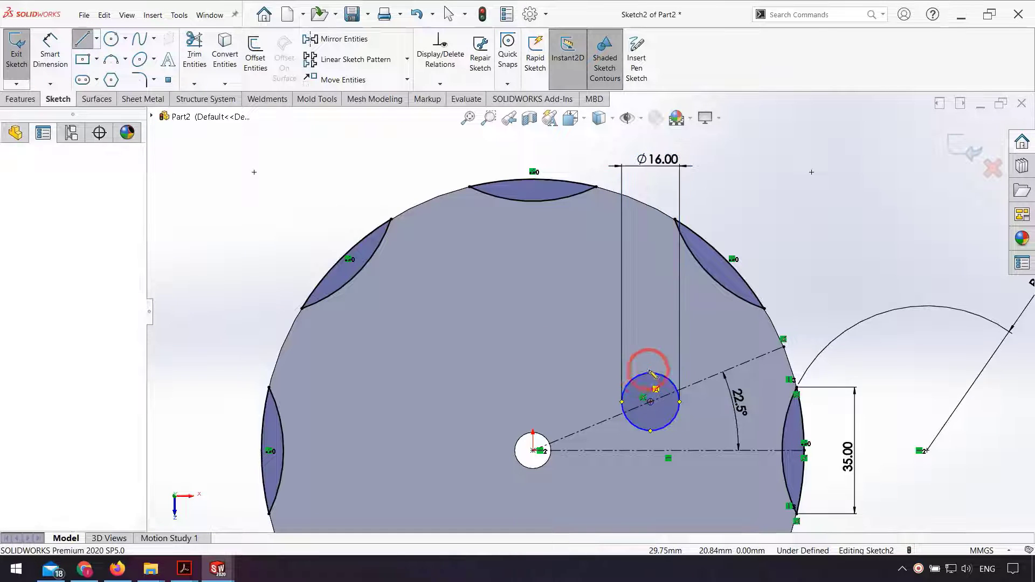
click(771, 322)
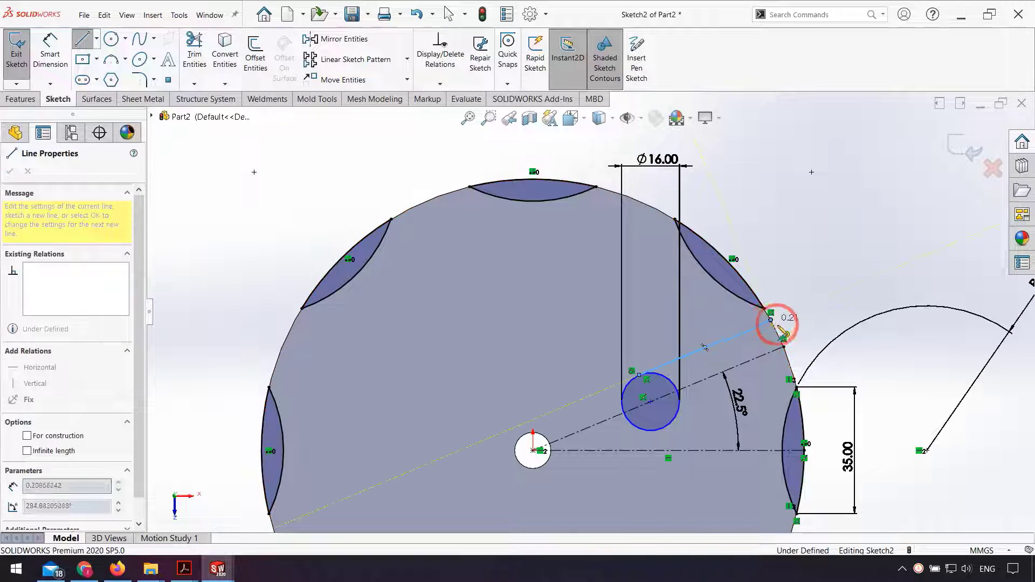
key(Escape)
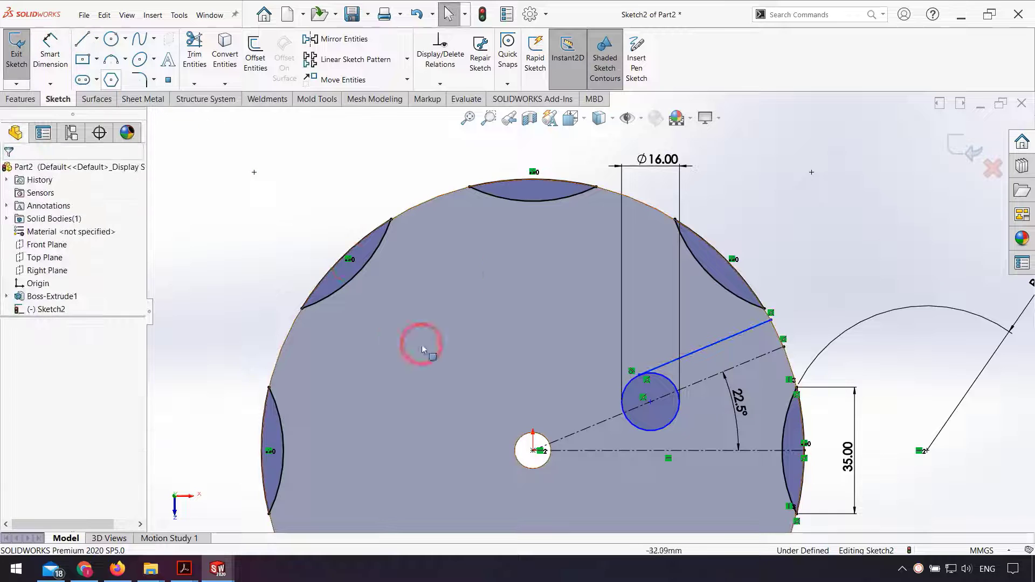
click(81, 39)
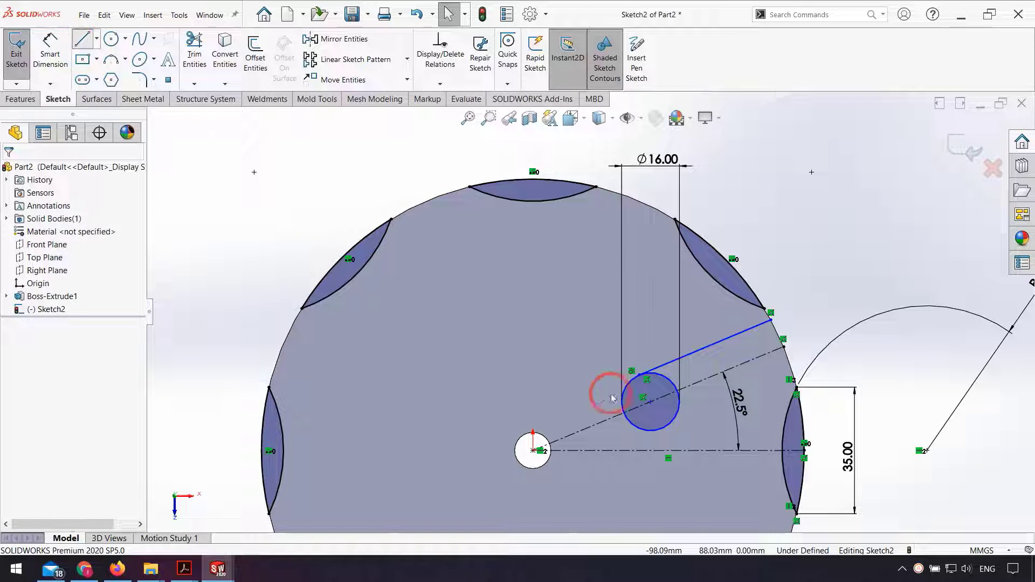
click(658, 431)
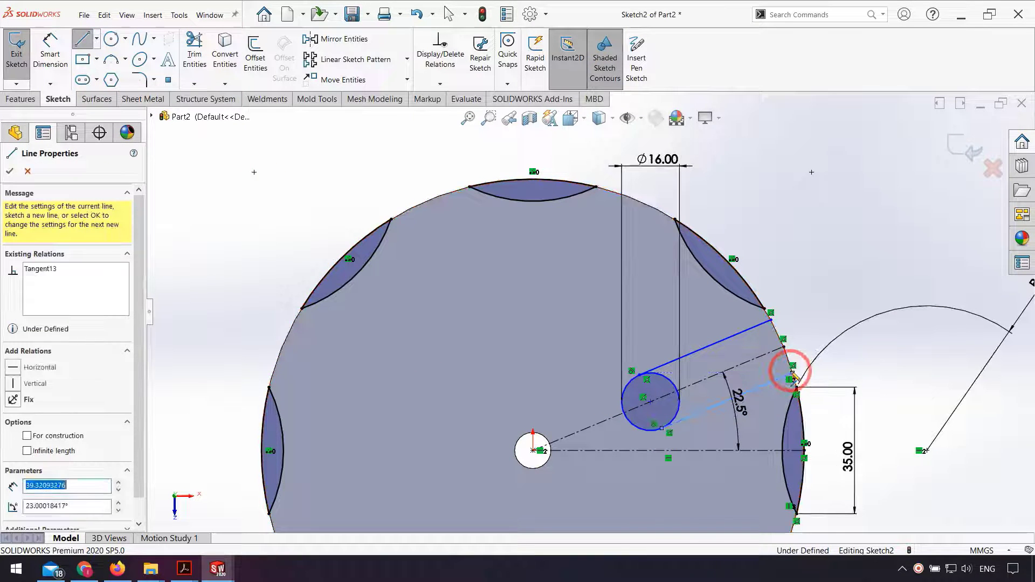
click(791, 372)
key(Escape)
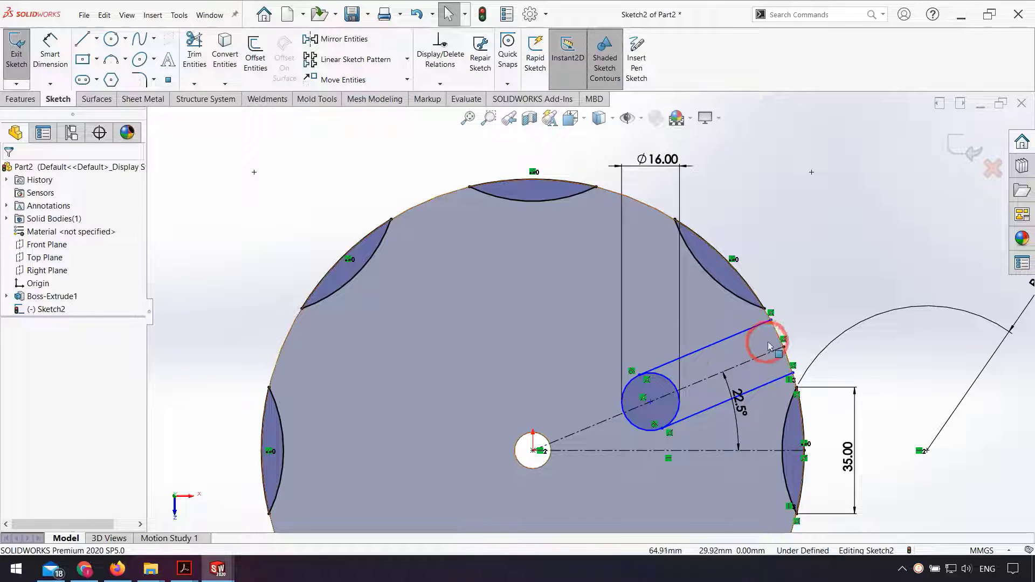
Close the slot's open end with a three-point arc along the disc's outer edge, joining the ends of the two tangent lines.
click(779, 338)
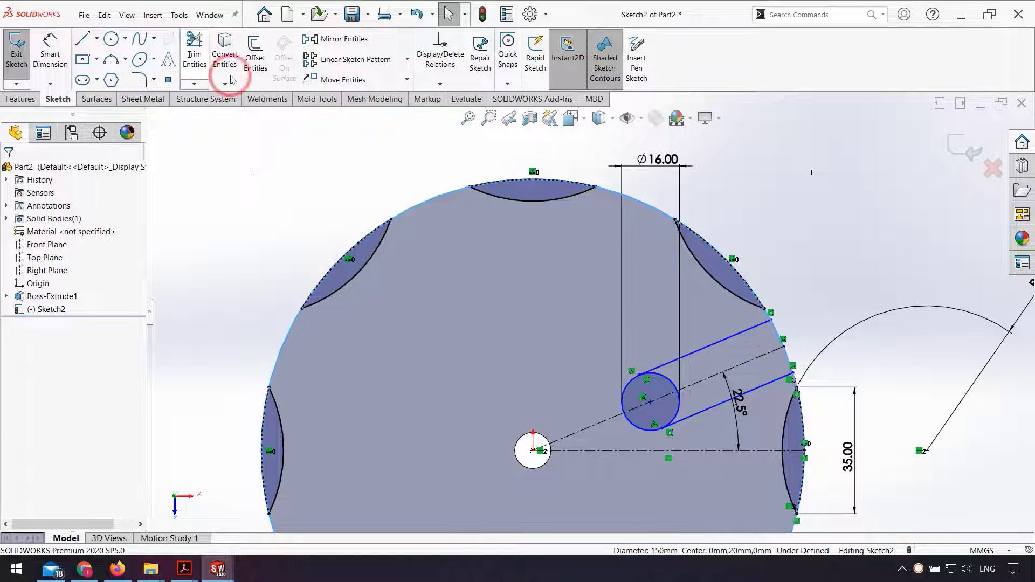
click(832, 333)
scroll(831, 337, down, 4)
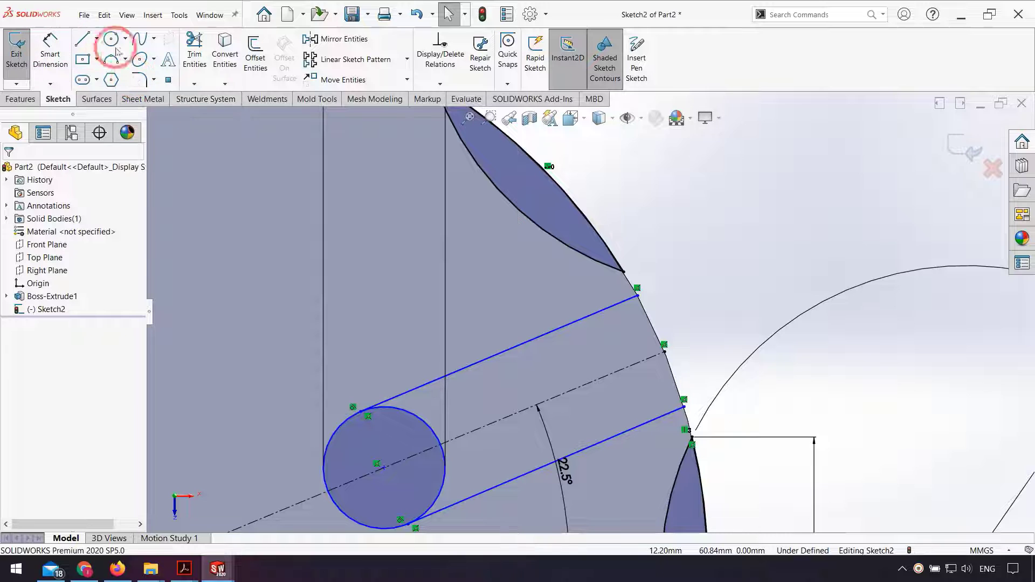
click(111, 59)
click(637, 289)
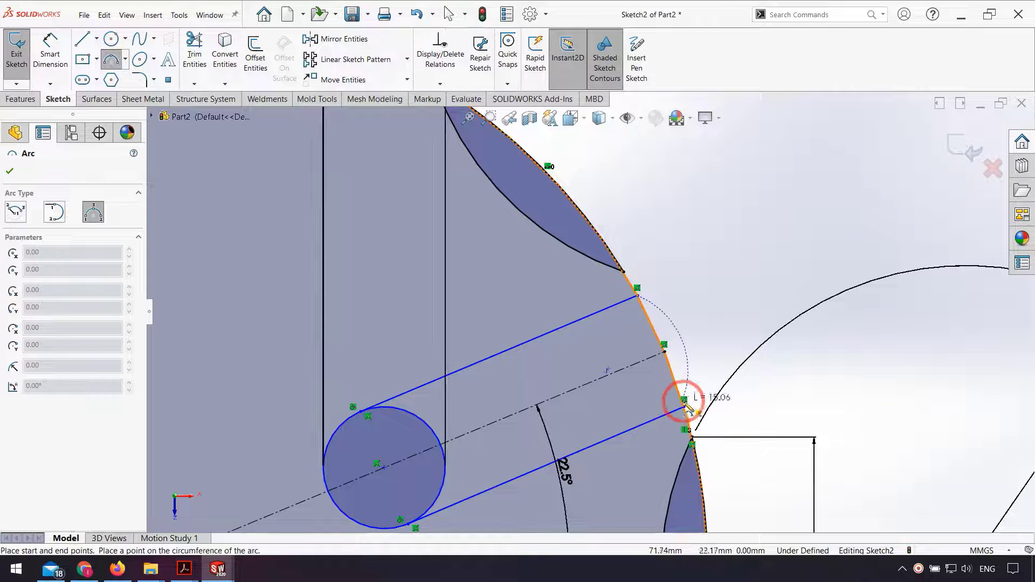
click(684, 405)
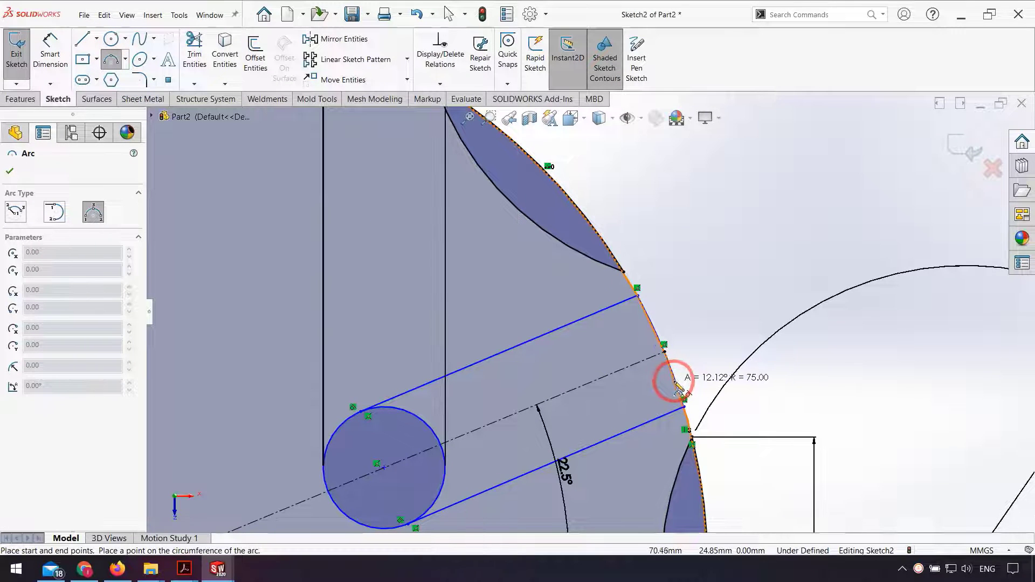
click(677, 386)
scroll(729, 337, up, 5)
key(Escape)
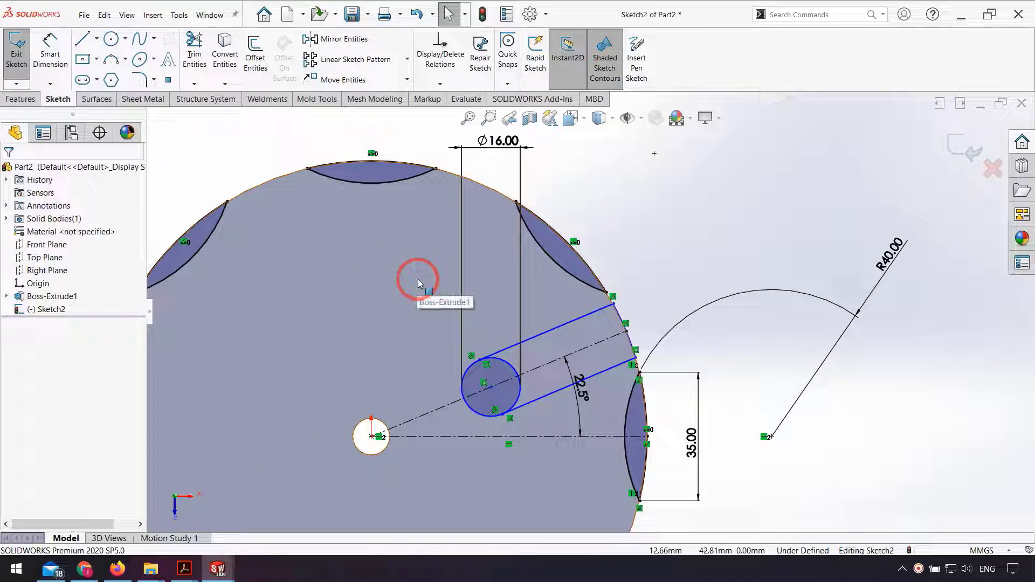
Trim away the part of the 16 mm circle inside the slot, leaving only its rounded inner end.
click(50, 50)
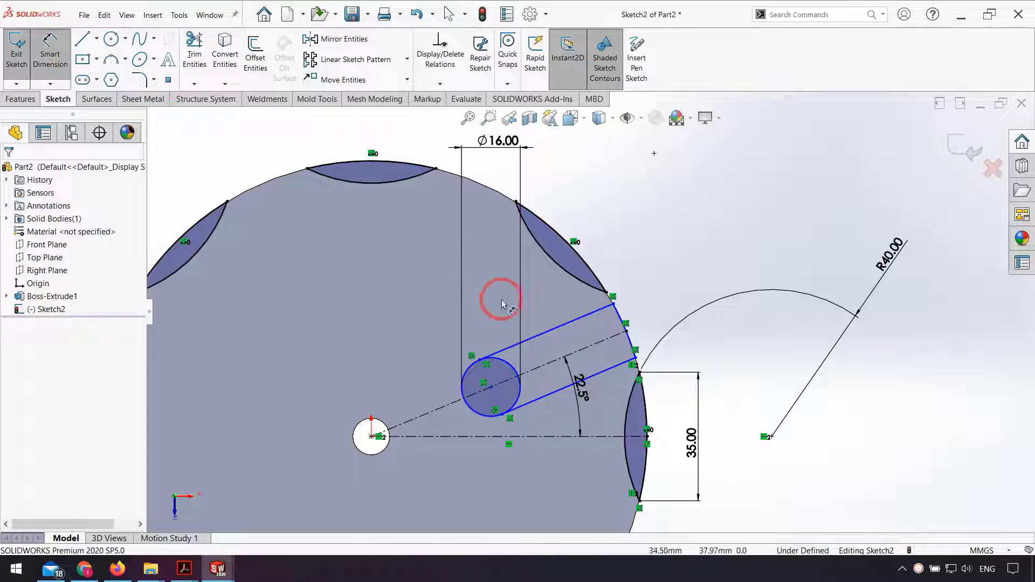
key(Escape)
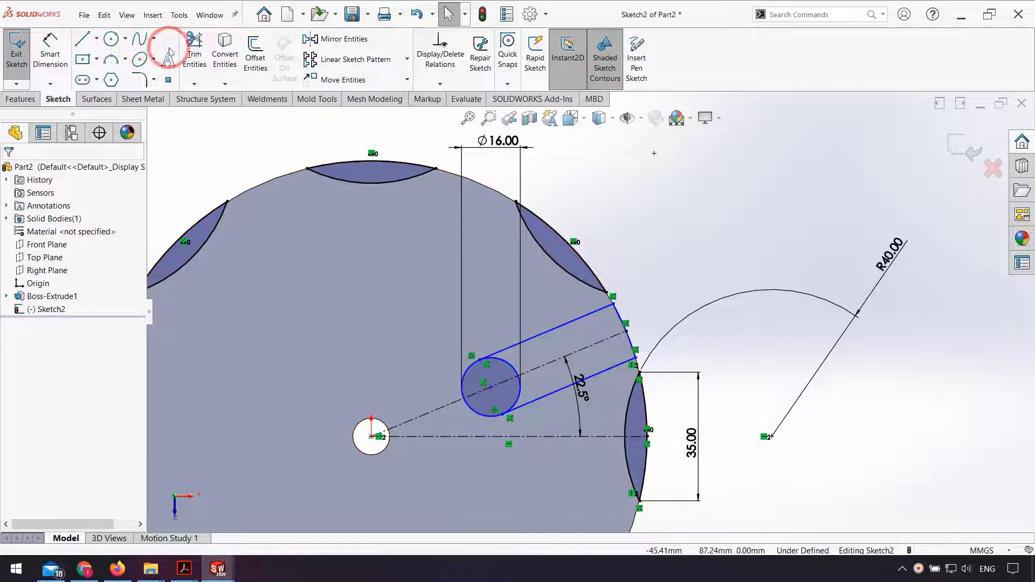
click(194, 54)
mouse_move(497, 389)
mouse_down()
mouse_move(503, 362)
mouse_move(519, 398)
mouse_move(305, 334)
mouse_up()
Dimension the slot's upper side line at 25 mm.
click(50, 48)
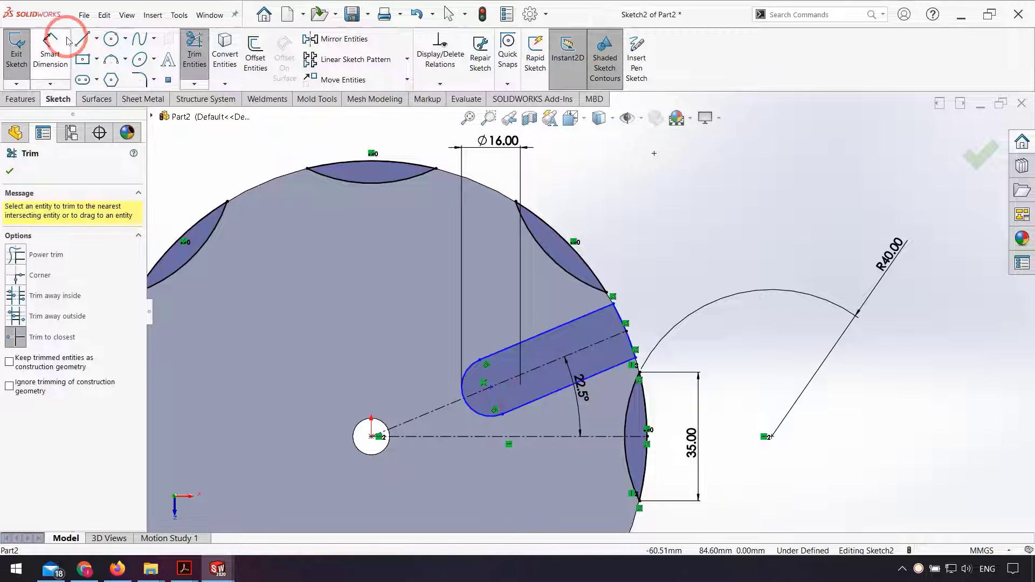
click(511, 369)
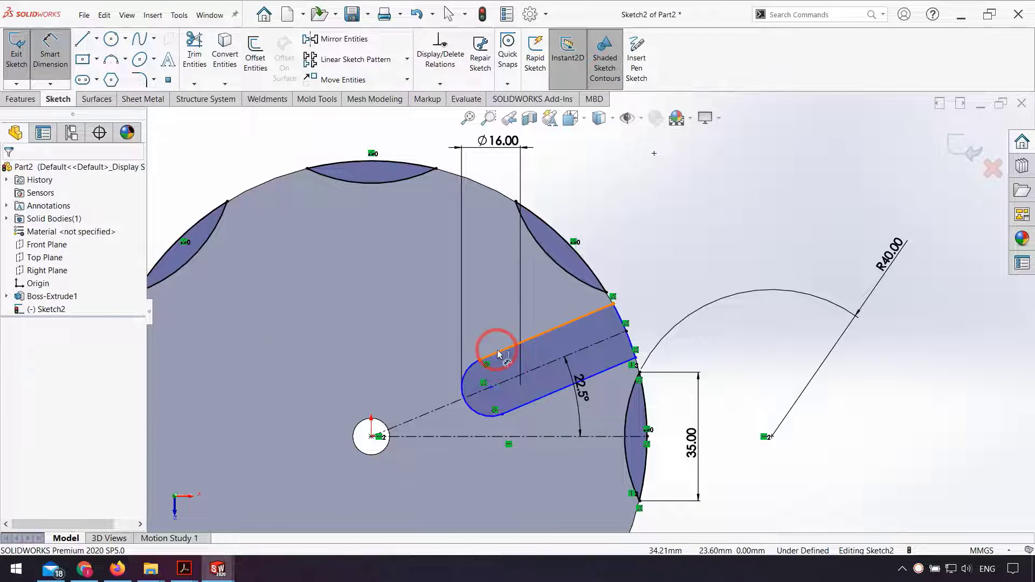
click(517, 328)
click(524, 312)
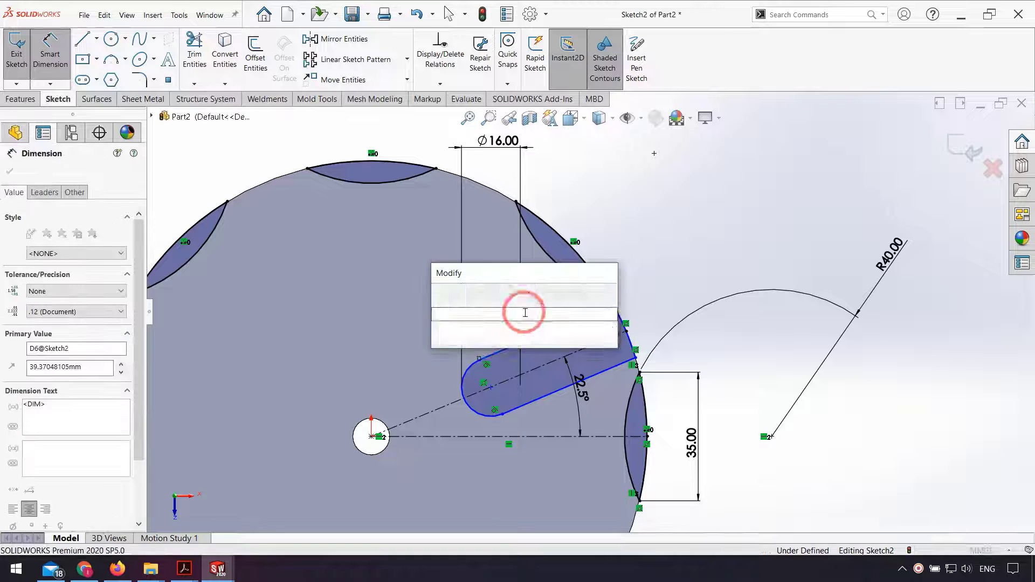
text(25)
key(Return)
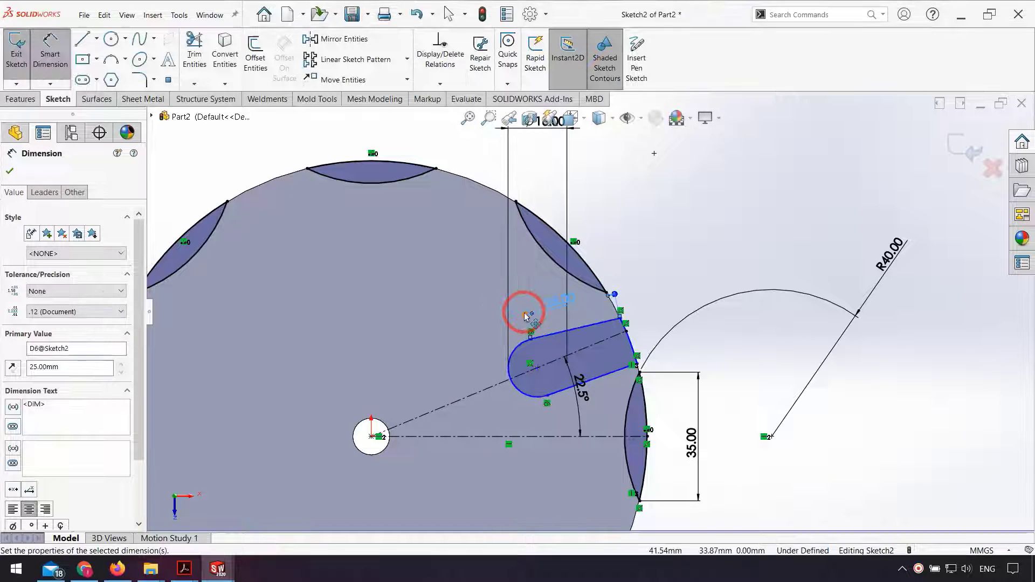
key(Escape)
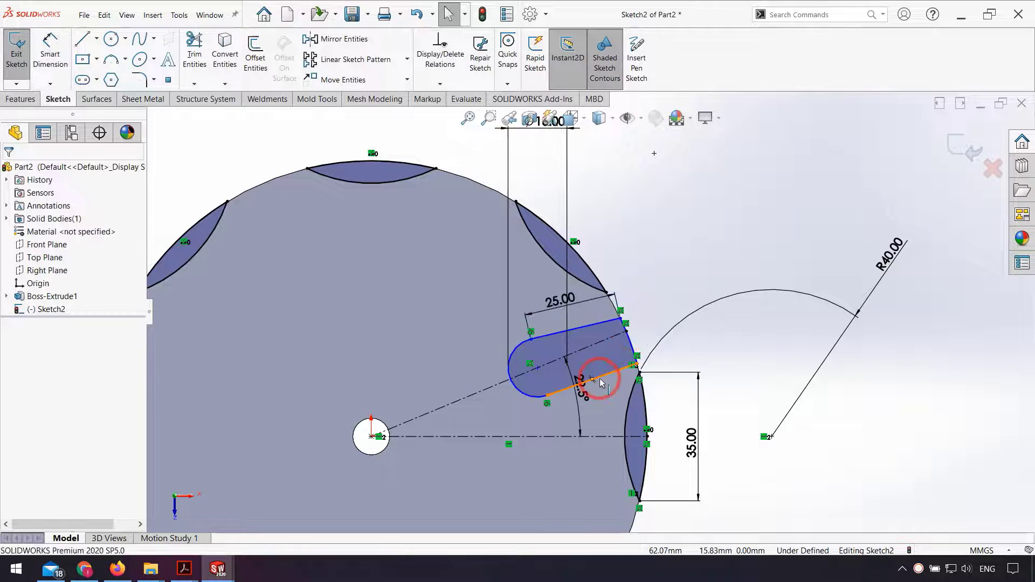
Make the slot's two side lines parallel and move the upper line's outer endpoint upward along the disc's edge.
click(599, 380)
ctrl+click(596, 323)
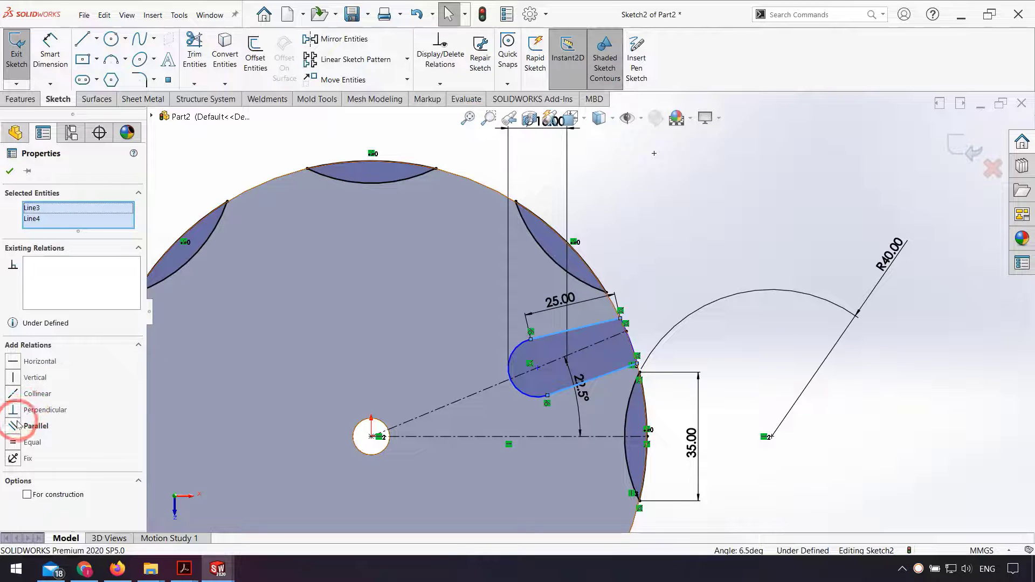
click(677, 248)
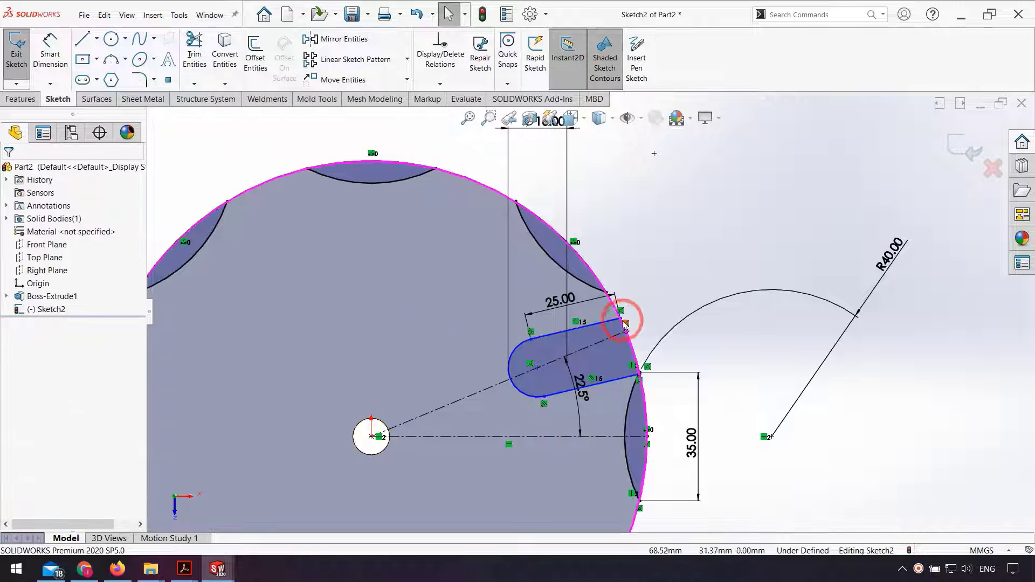
drag(621, 319, 616, 298)
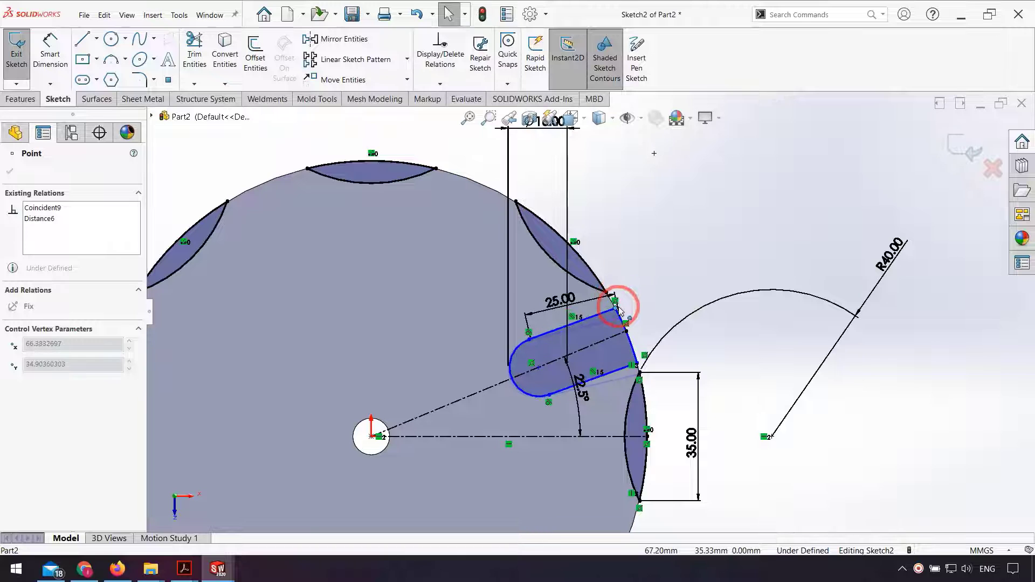
click(675, 300)
Make the slot's two side lines symmetric about the inclined centerline.
click(601, 315)
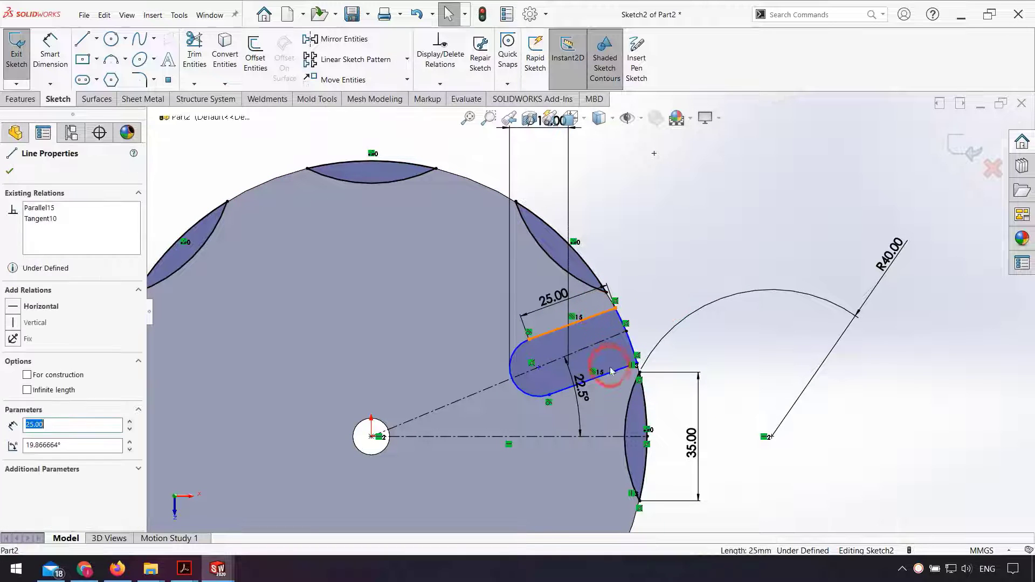
ctrl+click(611, 372)
ctrl+click(593, 345)
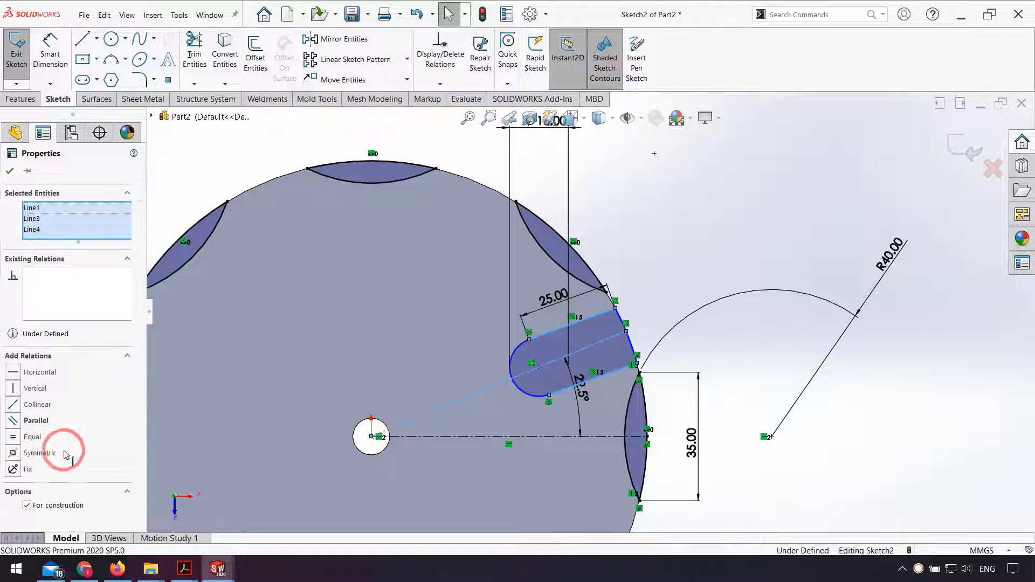
click(32, 452)
click(679, 278)
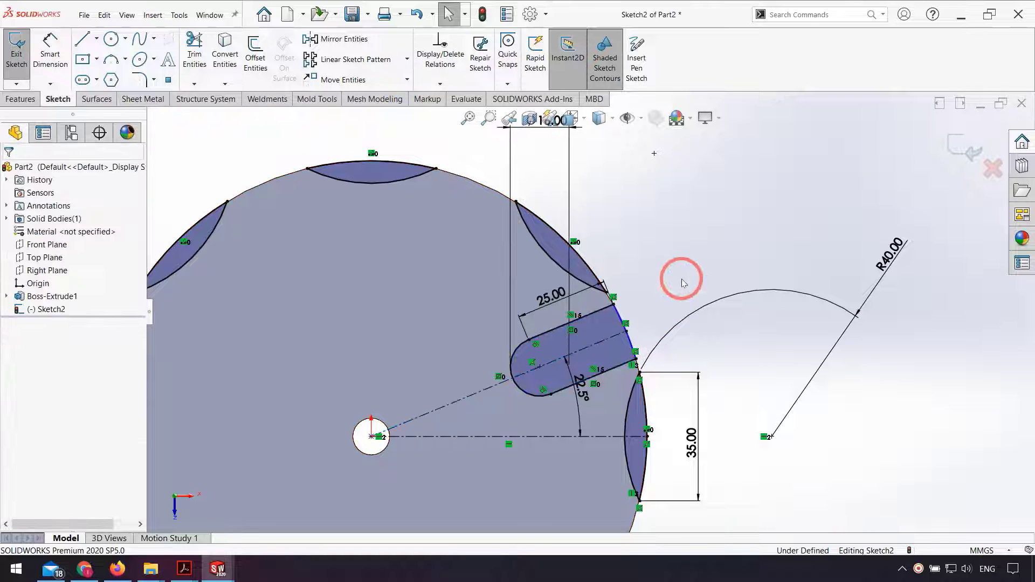
Dimension the radius of the arc that closes the slot along the disc's outer edge.
click(613, 304)
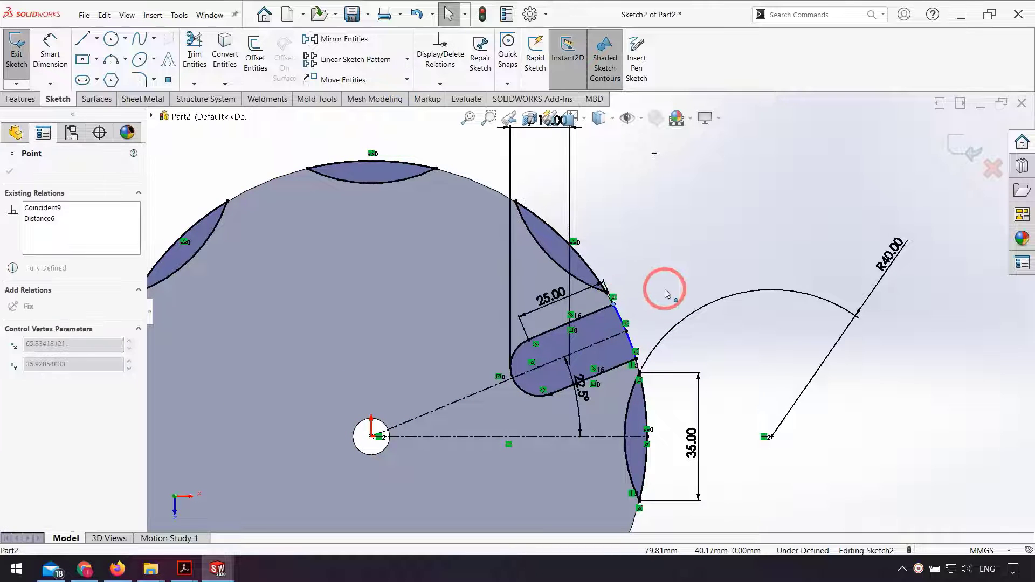
click(641, 246)
click(50, 54)
click(625, 320)
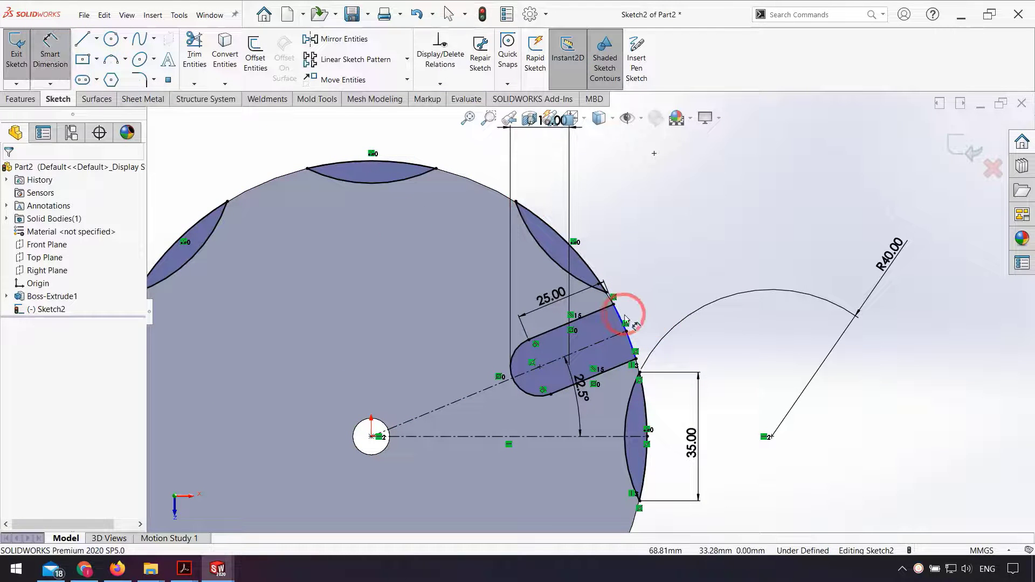
click(654, 282)
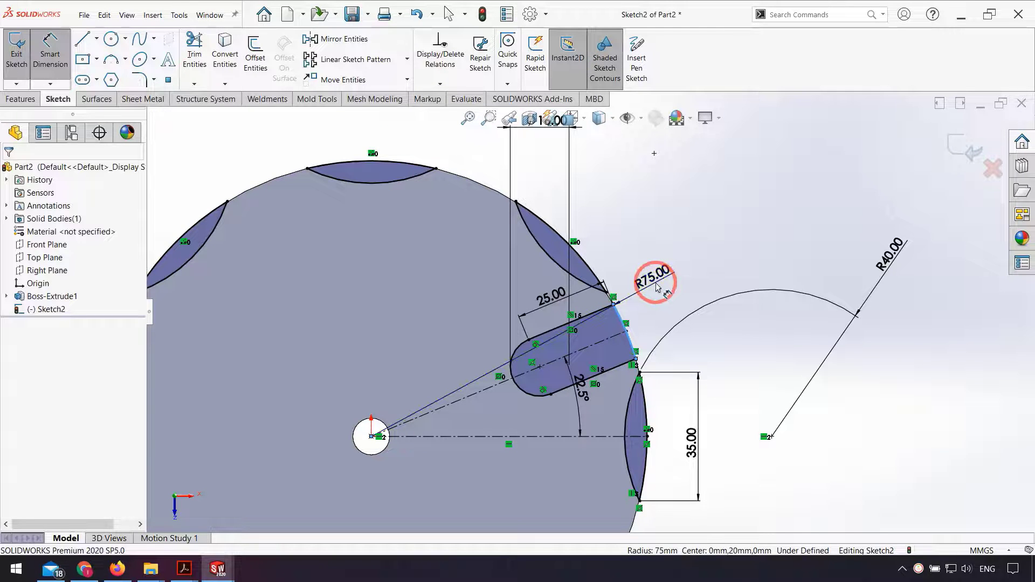
click(571, 263)
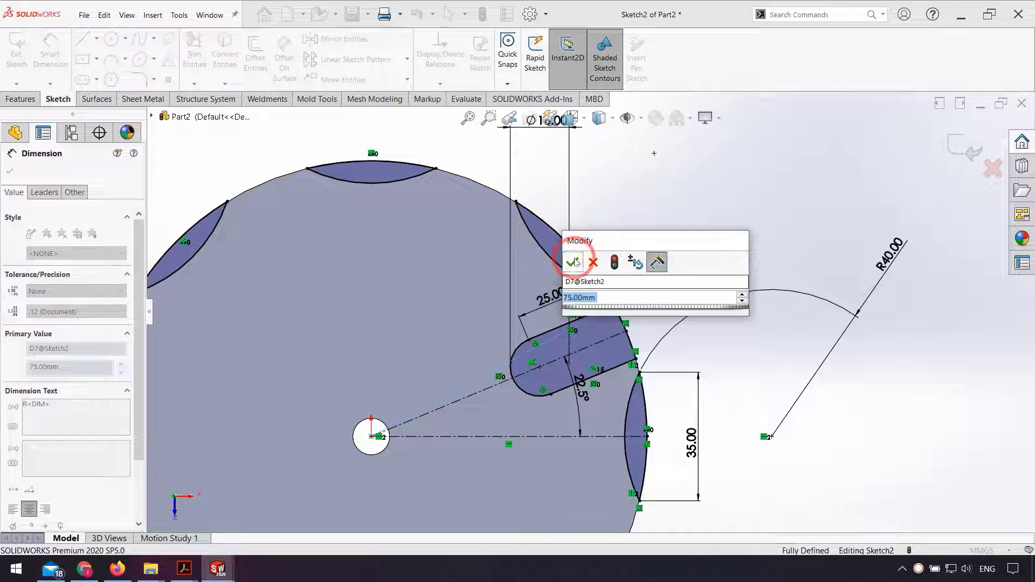
Place the radius dimension of the slot's closing arc outside the disc's edge and finish dimensioning.
click(707, 223)
drag(630, 281, 706, 263)
click(277, 140)
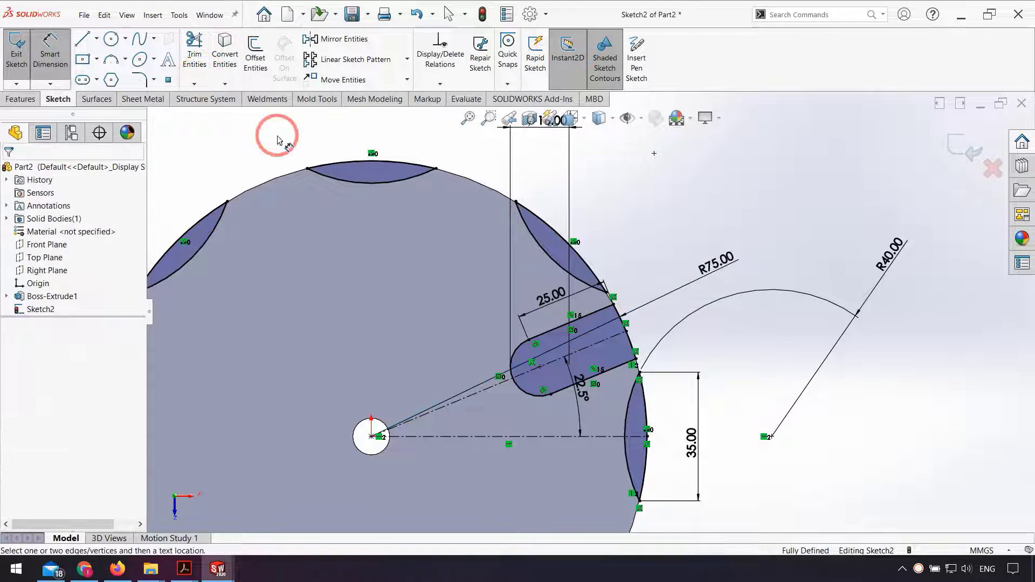
key(Escape)
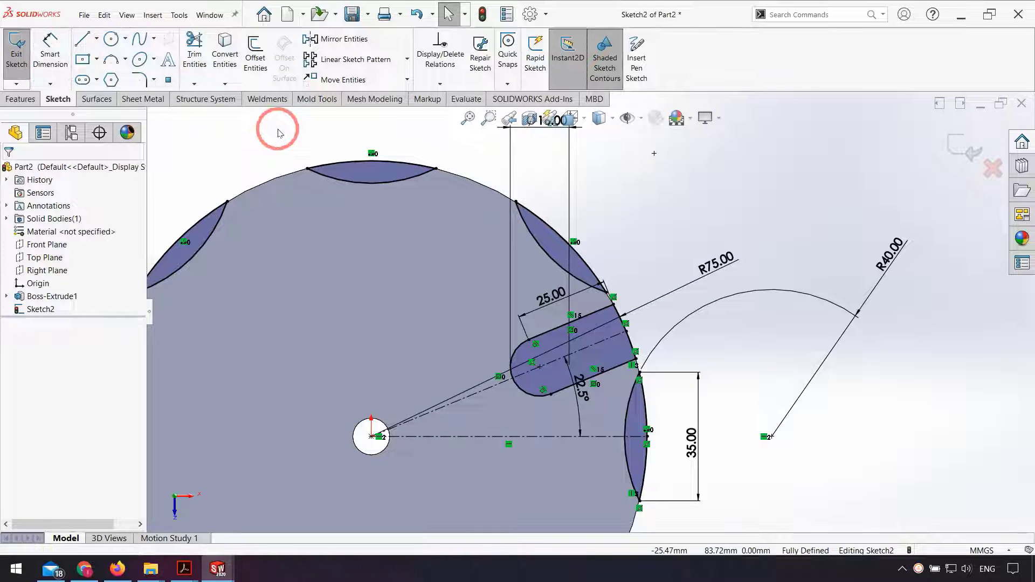
Circular-pattern the slot's two side lines and two arcs about the disc's center, with 8 equally spaced instances over 360°.
click(407, 59)
click(376, 93)
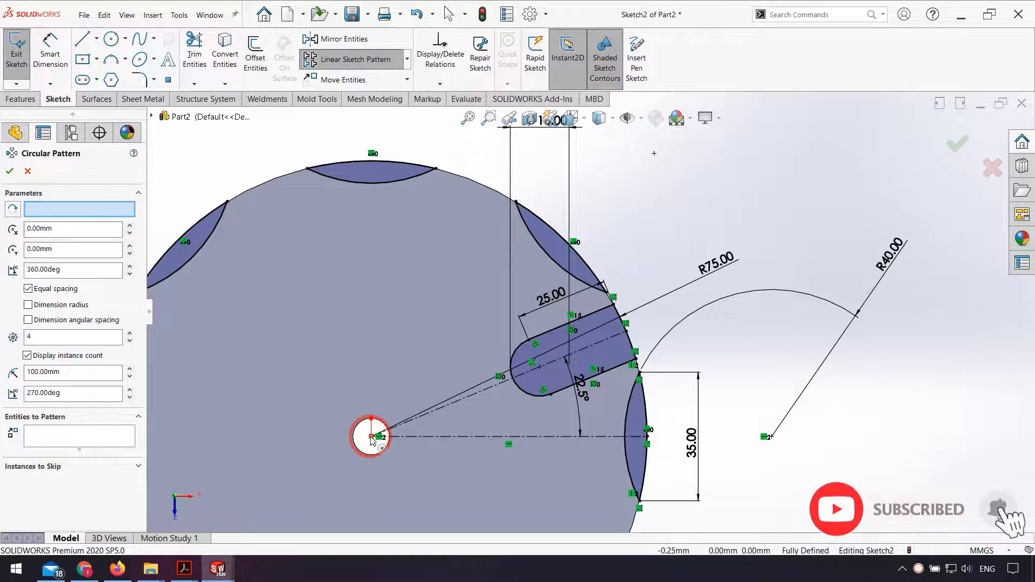
click(54, 436)
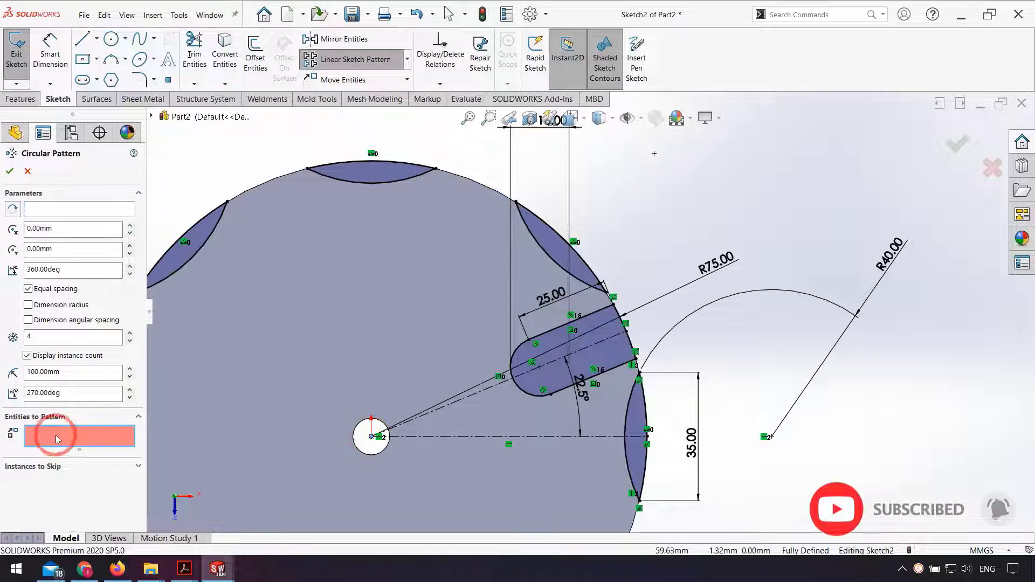
click(634, 349)
click(609, 371)
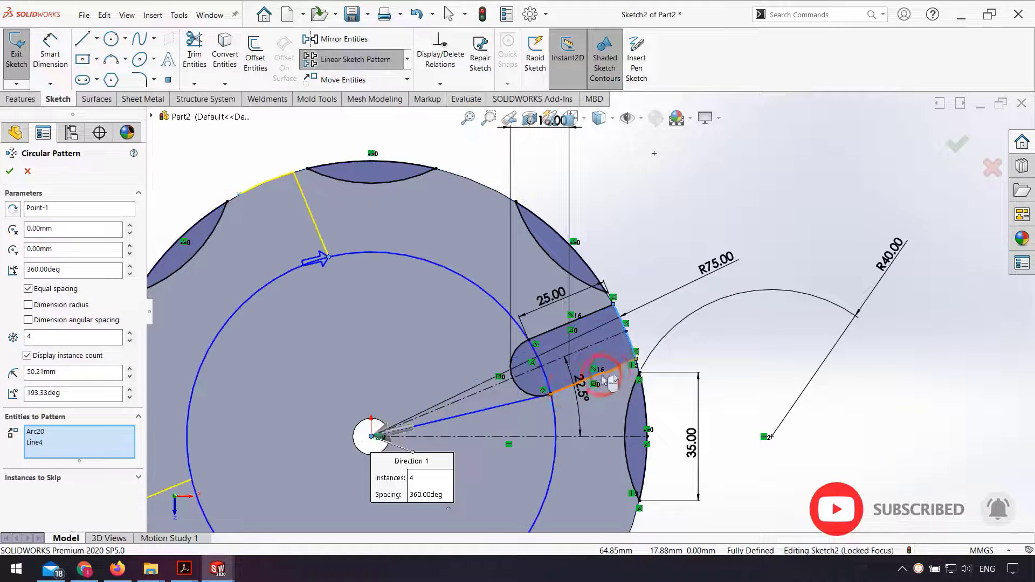
click(543, 394)
click(553, 335)
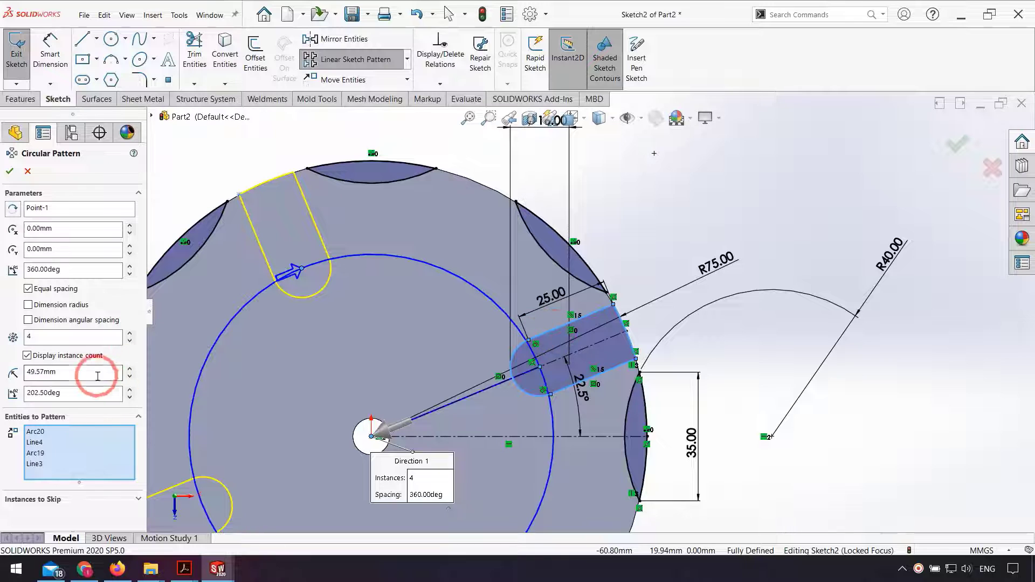
click(130, 333)
double_click(129, 333)
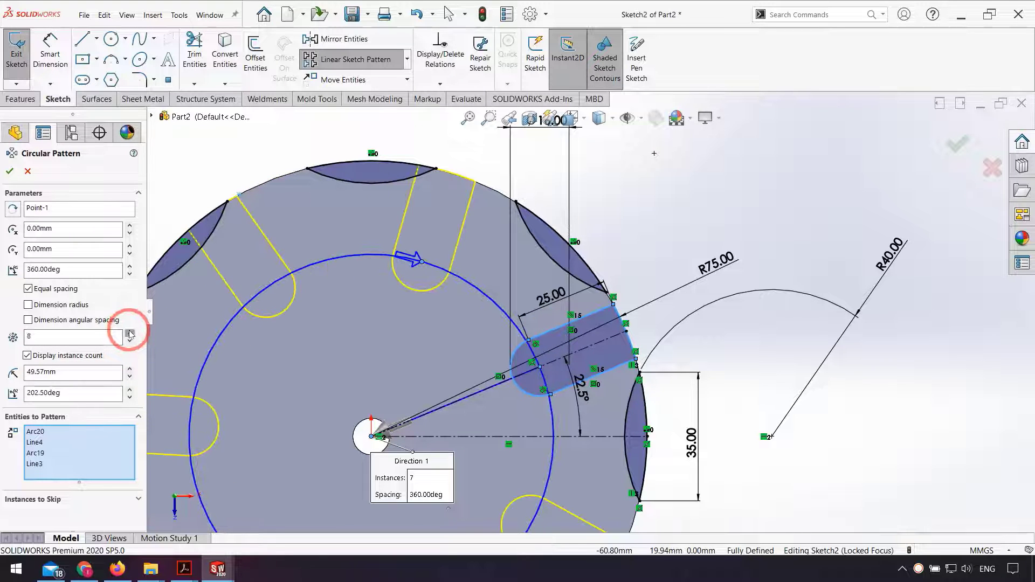
click(8, 172)
Cut the edge notches and radial slots through the disc with a blind 20 mm extruded cut.
click(20, 99)
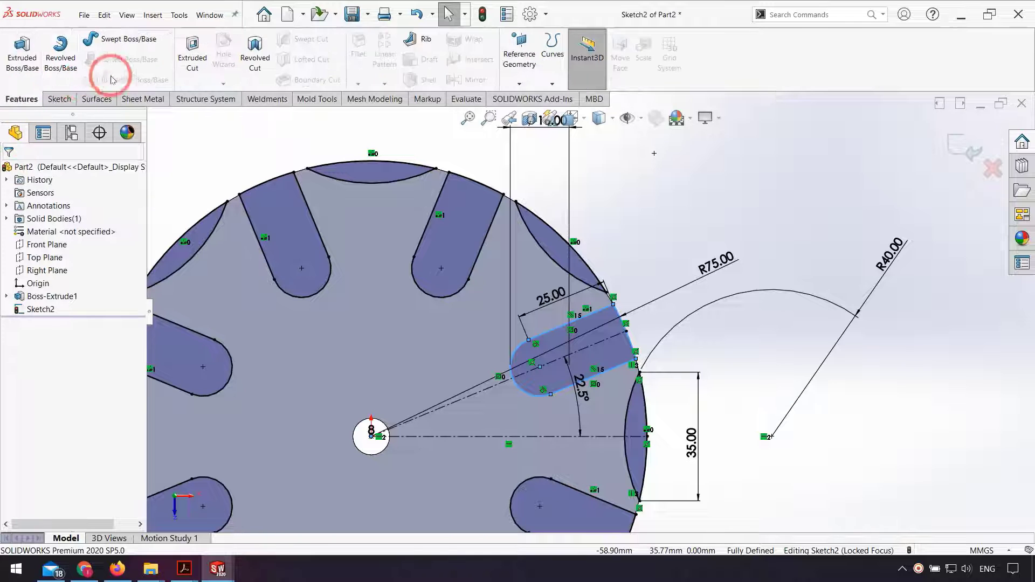
click(187, 60)
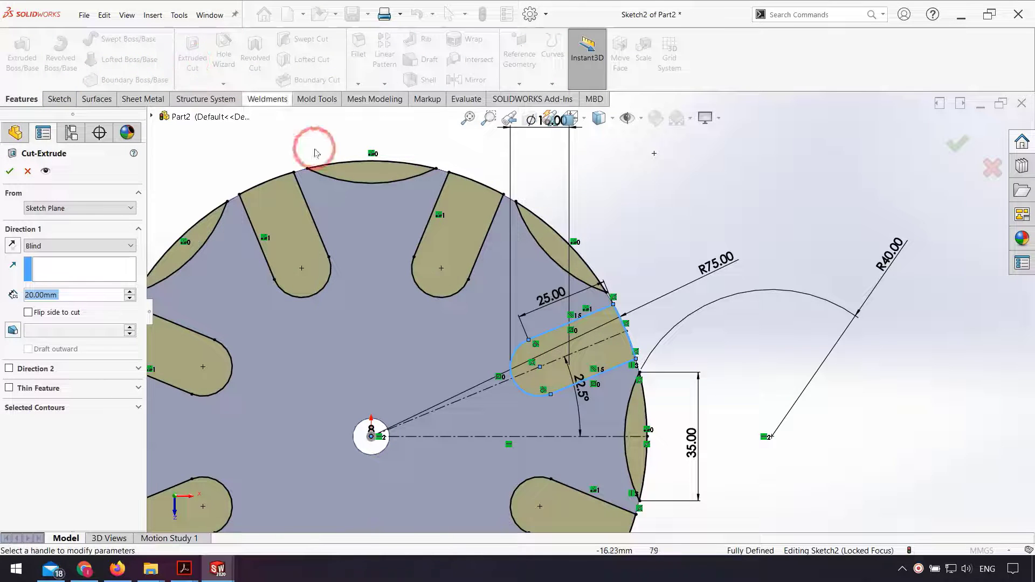
scroll(422, 289, up, 5)
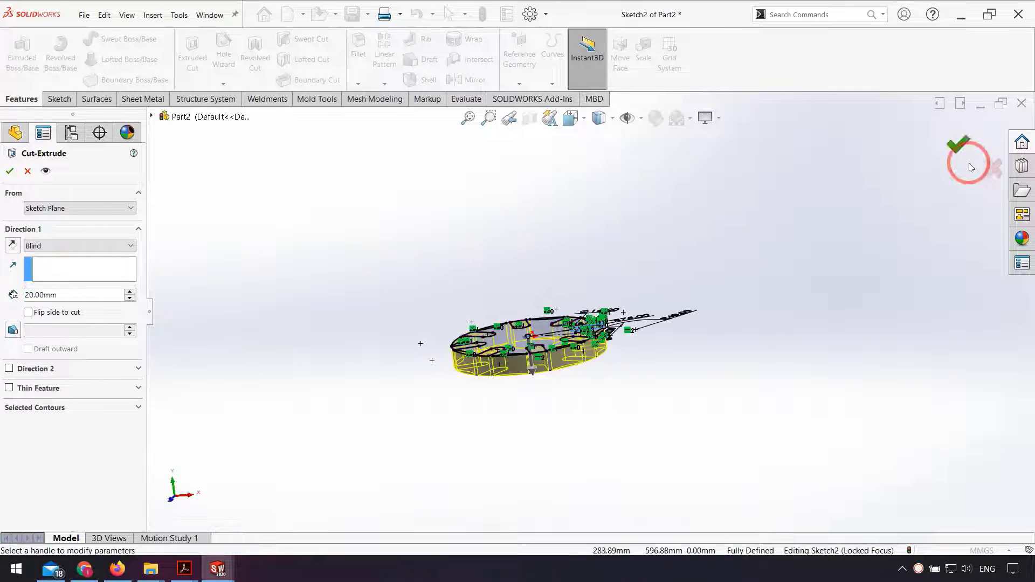
click(958, 143)
middle_drag(516, 252, 531, 413)
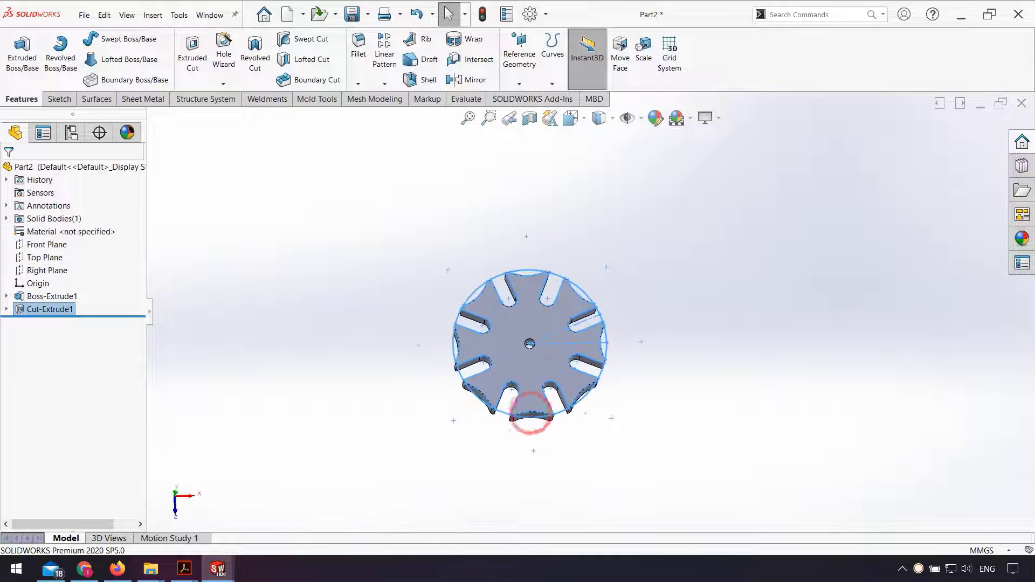
click(631, 433)
middle_drag(492, 351, 495, 376)
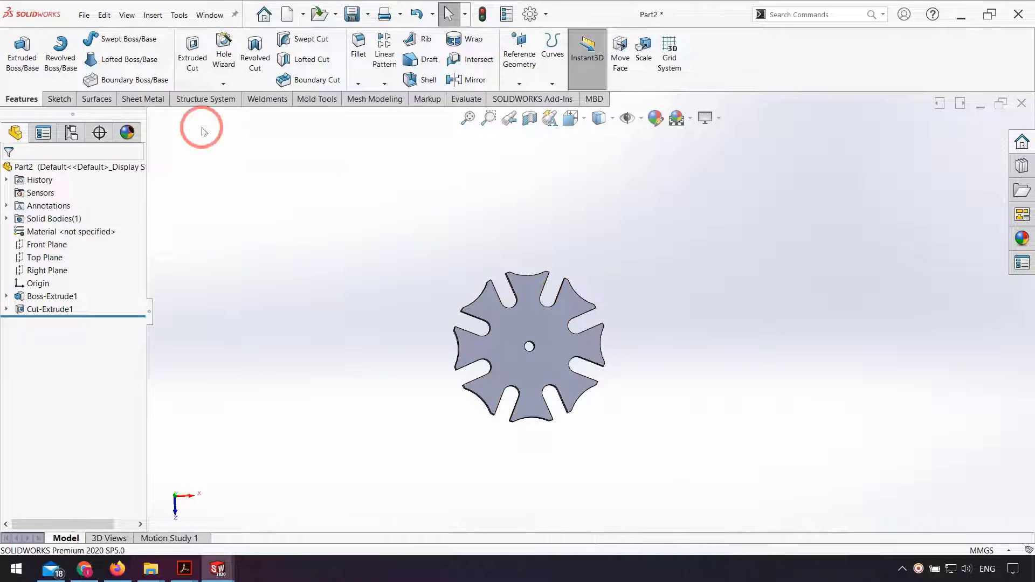
Save the notched and slotted disc as a part file named Part2.
click(86, 16)
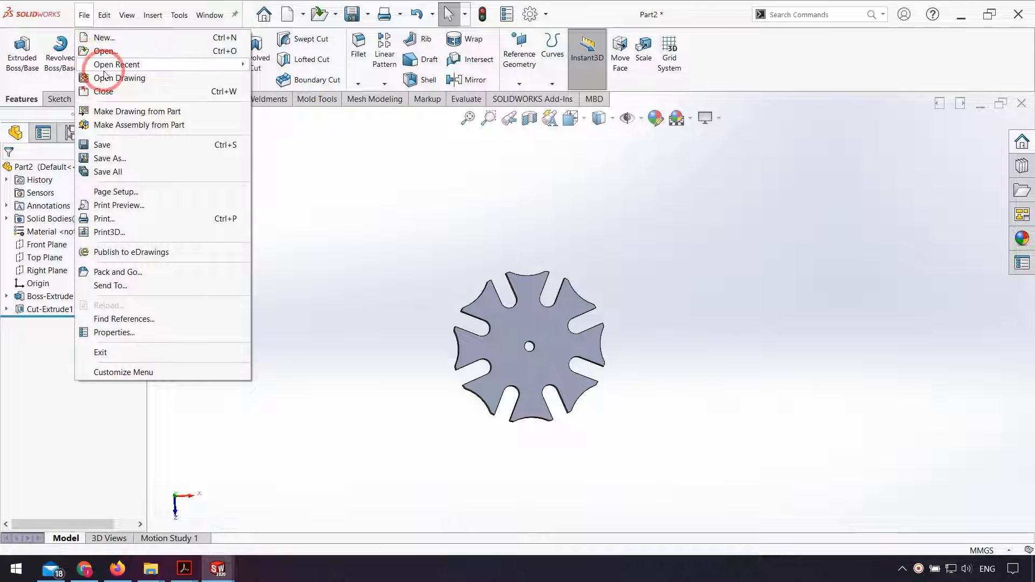
click(115, 161)
click(431, 357)
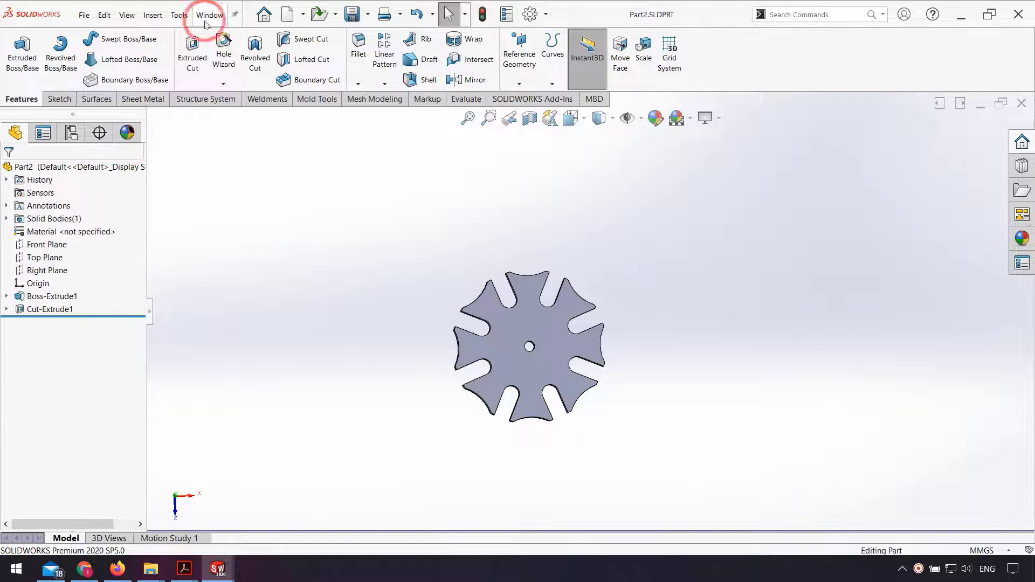
Create a new assembly document and insert Part1 as its first, fixed component.
click(85, 16)
click(94, 36)
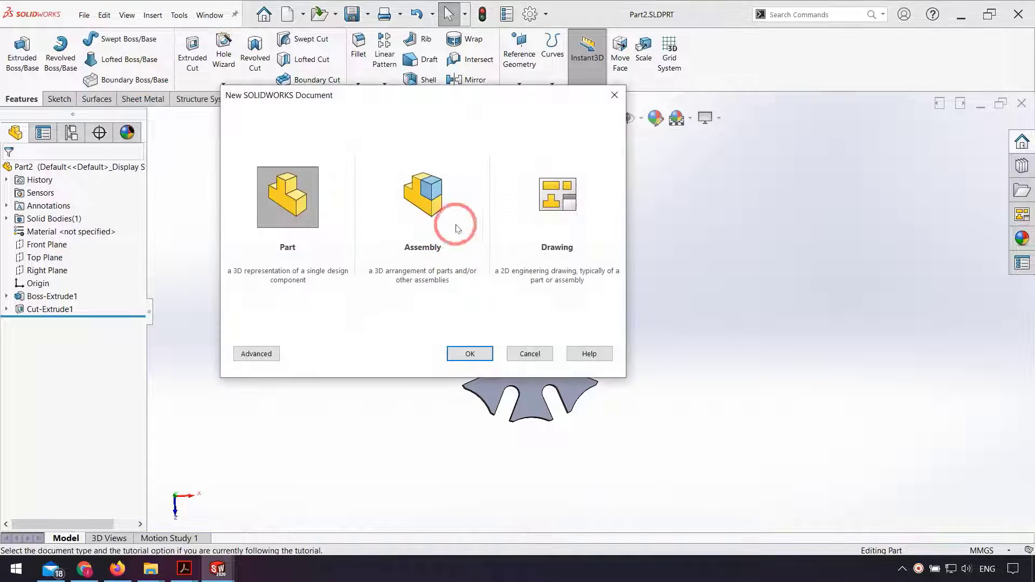
click(425, 204)
double_click(425, 204)
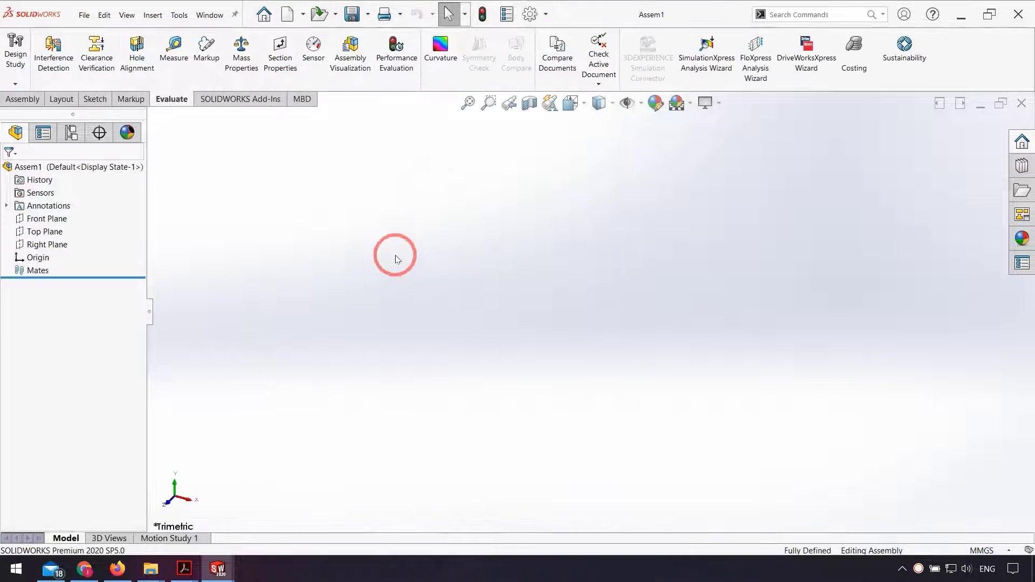
click(29, 330)
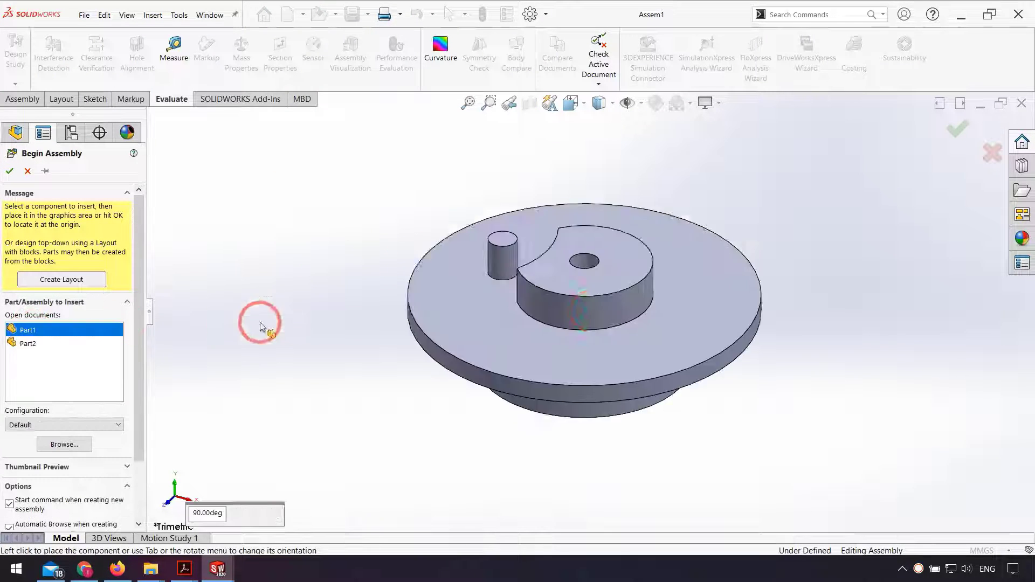
key(Return)
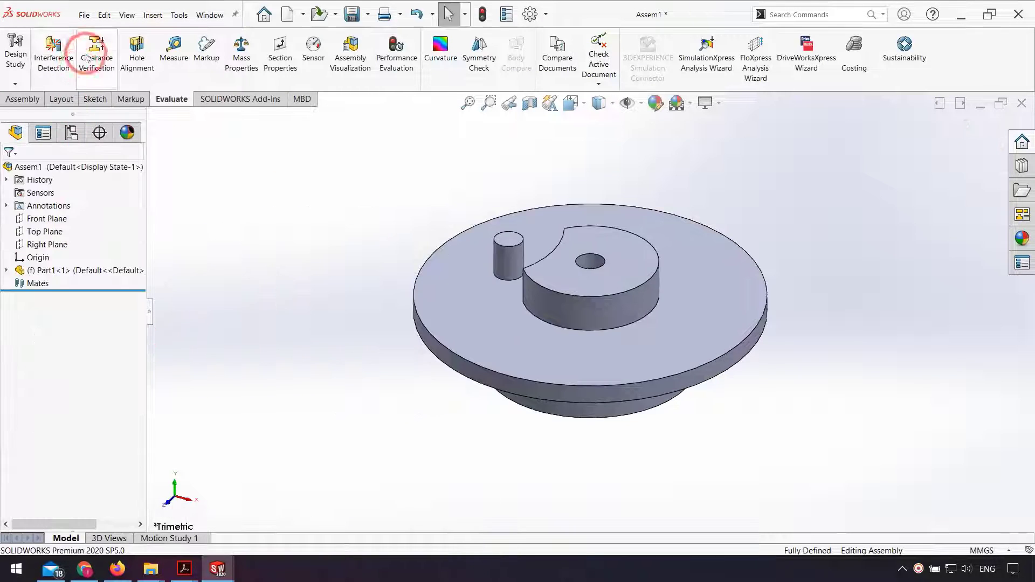
Insert the slotted disc, Part2, into the assembly beside Part1.
click(62, 48)
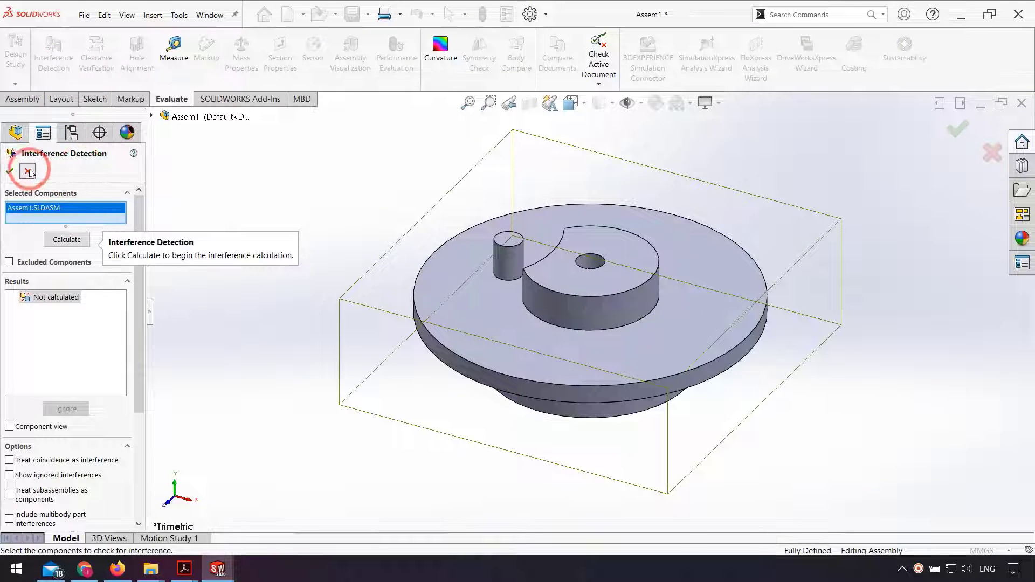
click(28, 171)
click(23, 99)
click(67, 59)
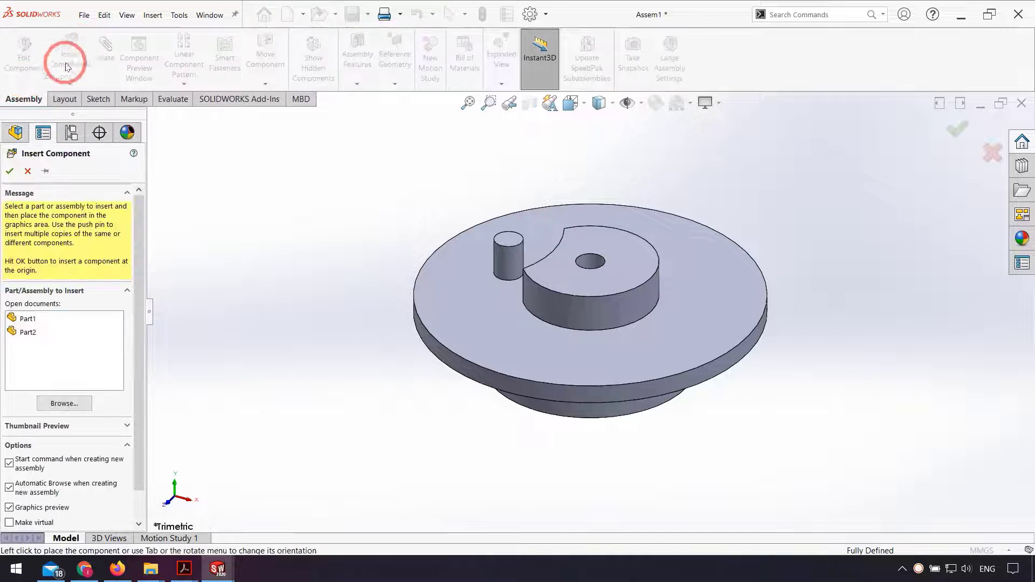
click(27, 331)
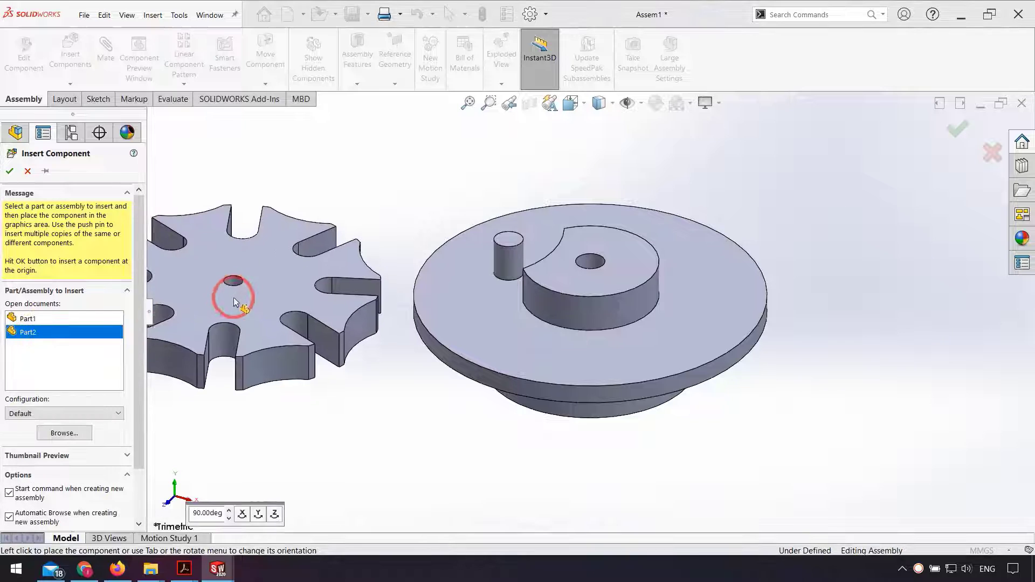
click(9, 171)
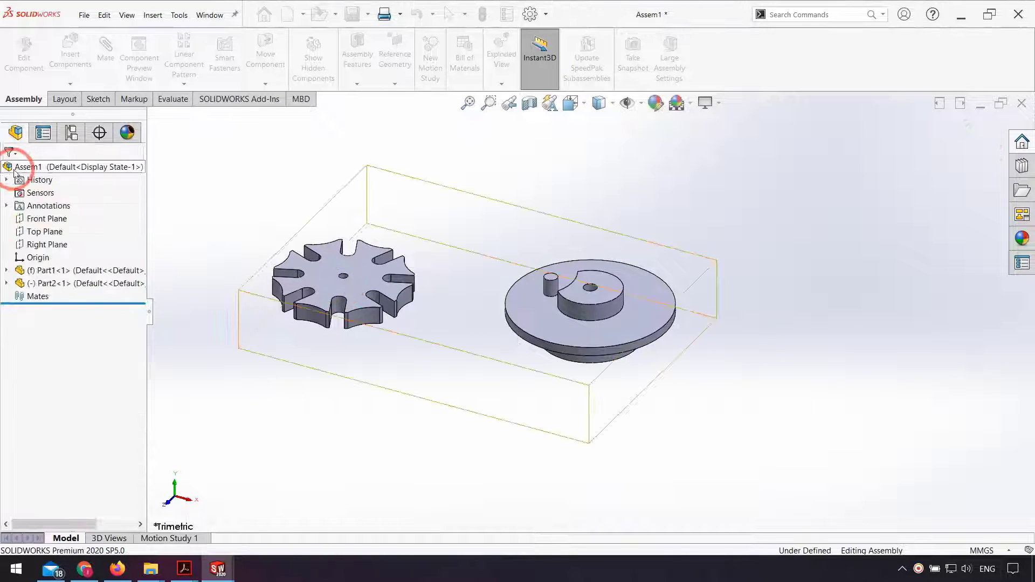
click(292, 375)
Create a reference axis at the intersection of the assembly's Front Plane and Right Plane.
middle_drag(445, 262, 224, 261)
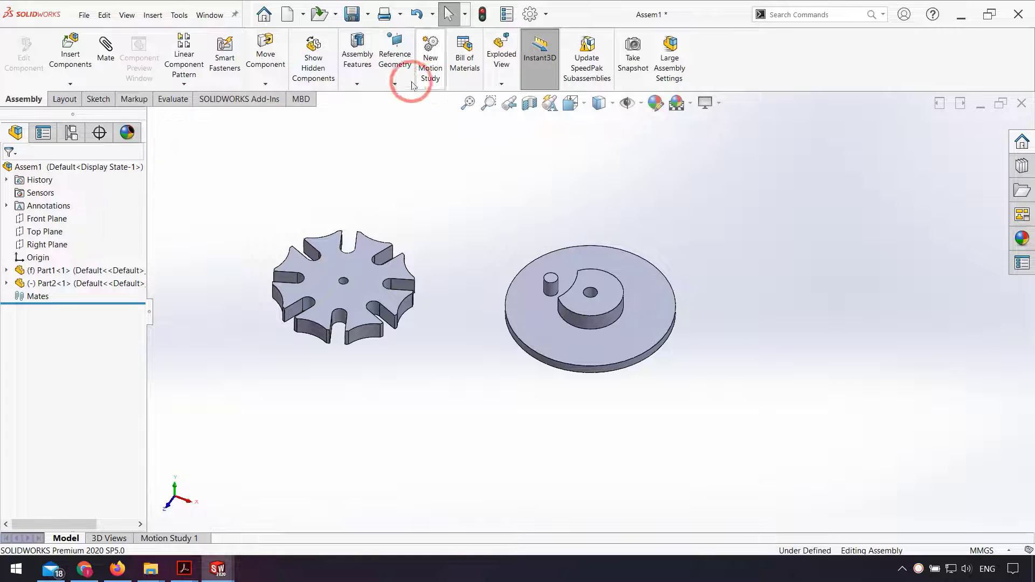
click(394, 84)
click(398, 114)
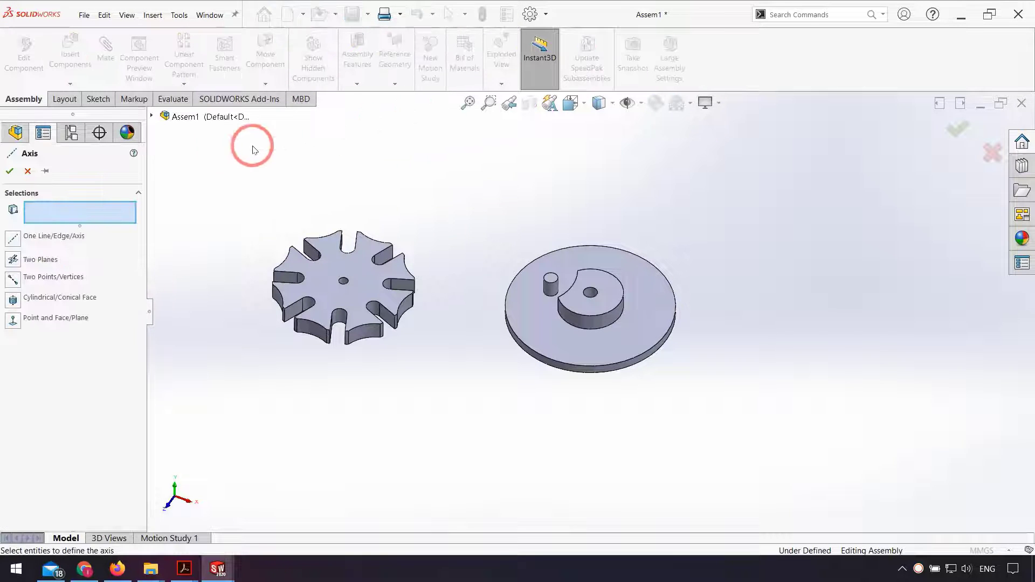
click(153, 116)
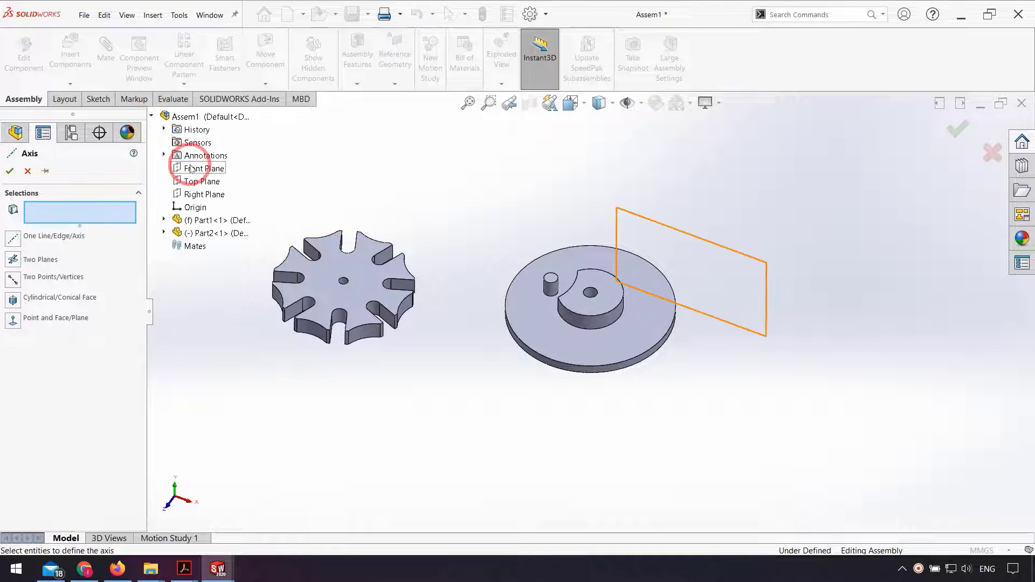
middle_drag(539, 281, 588, 225)
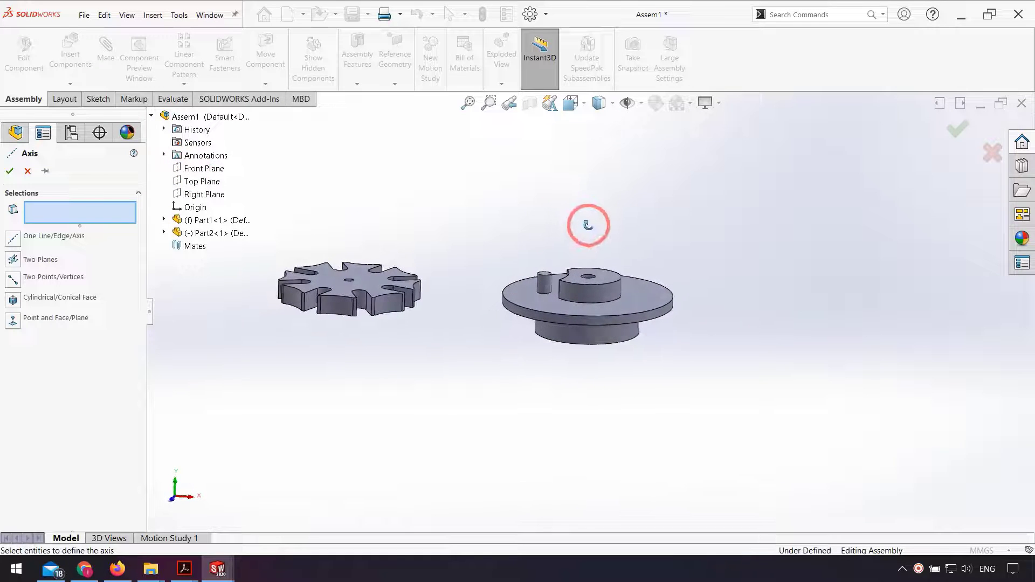
click(216, 169)
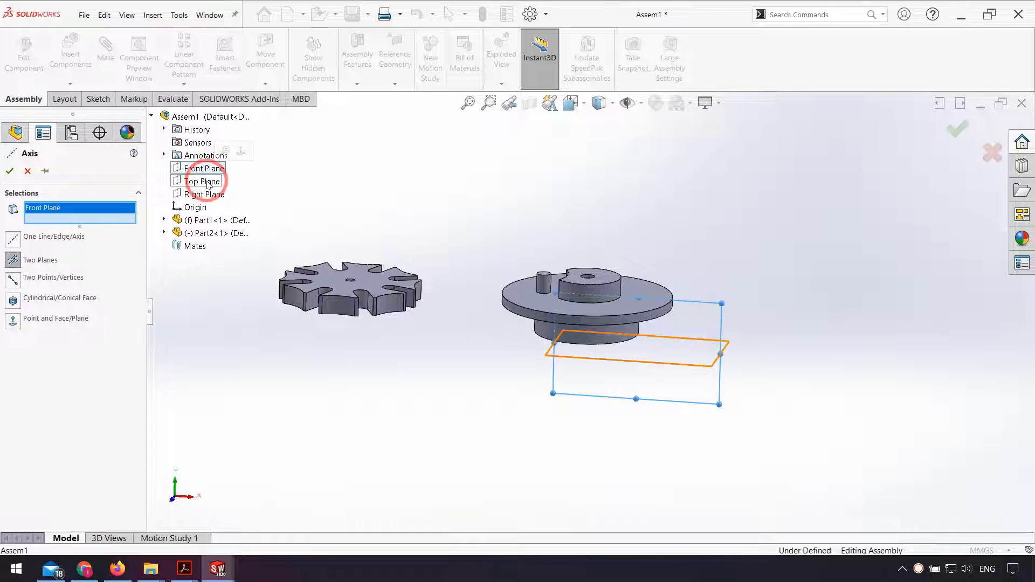
click(208, 183)
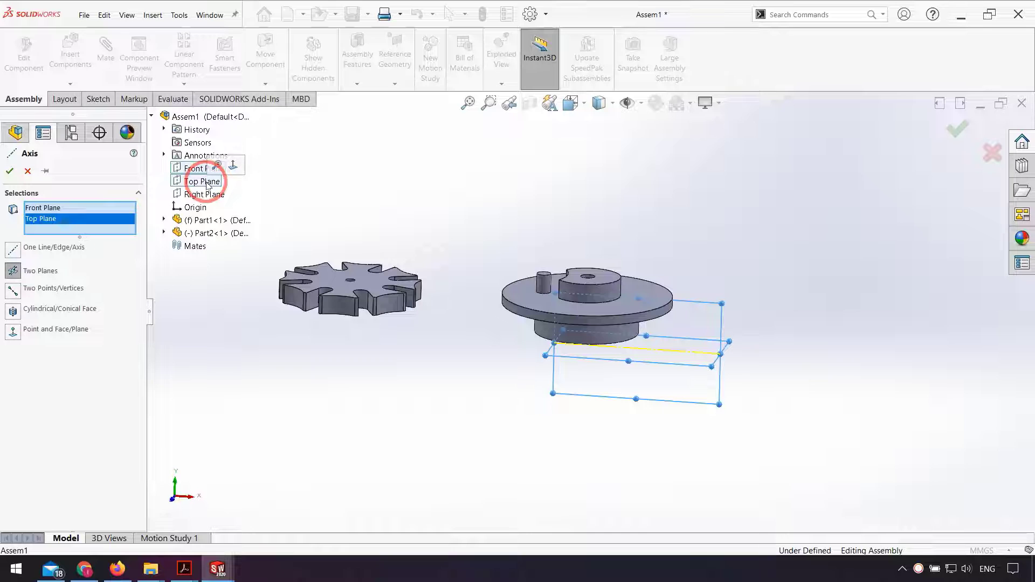
right_click(76, 218)
click(103, 243)
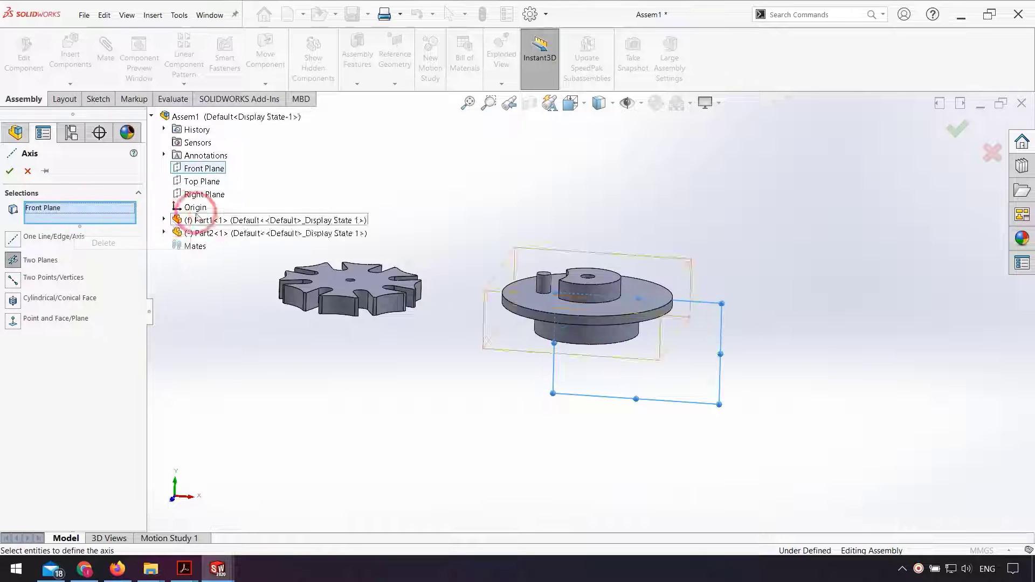
click(204, 194)
click(9, 171)
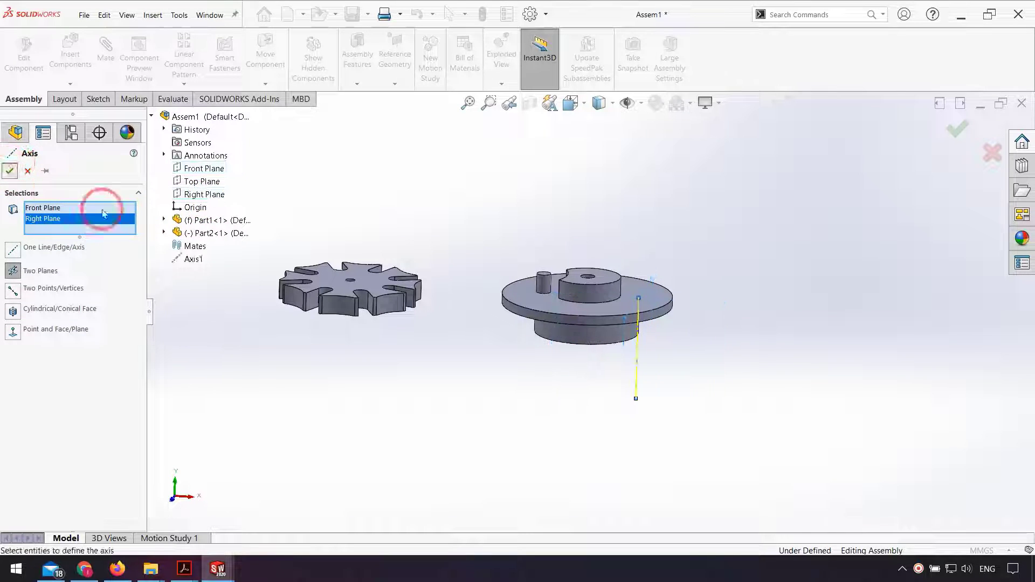
Turn on the display of reference axes in the assembly.
click(641, 105)
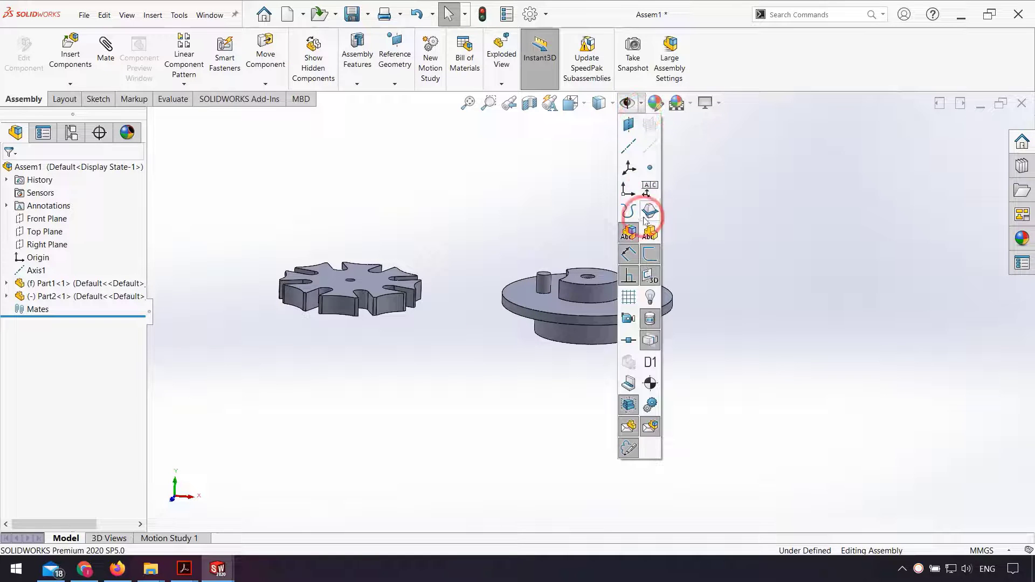
click(739, 270)
middle_drag(511, 261, 480, 292)
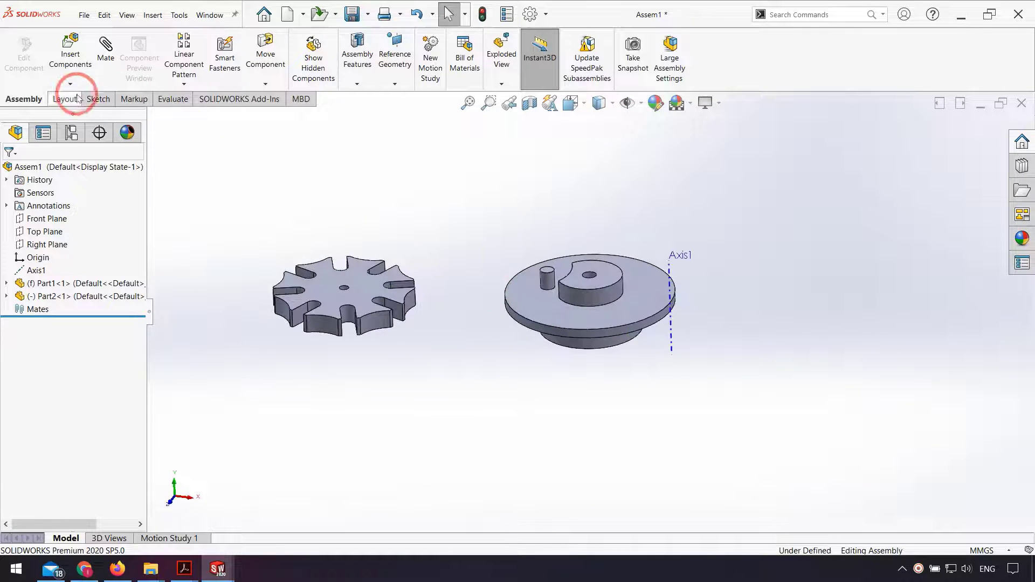
Float the fixed Part1 component so that it can be positioned with mates.
click(540, 293)
click(572, 305)
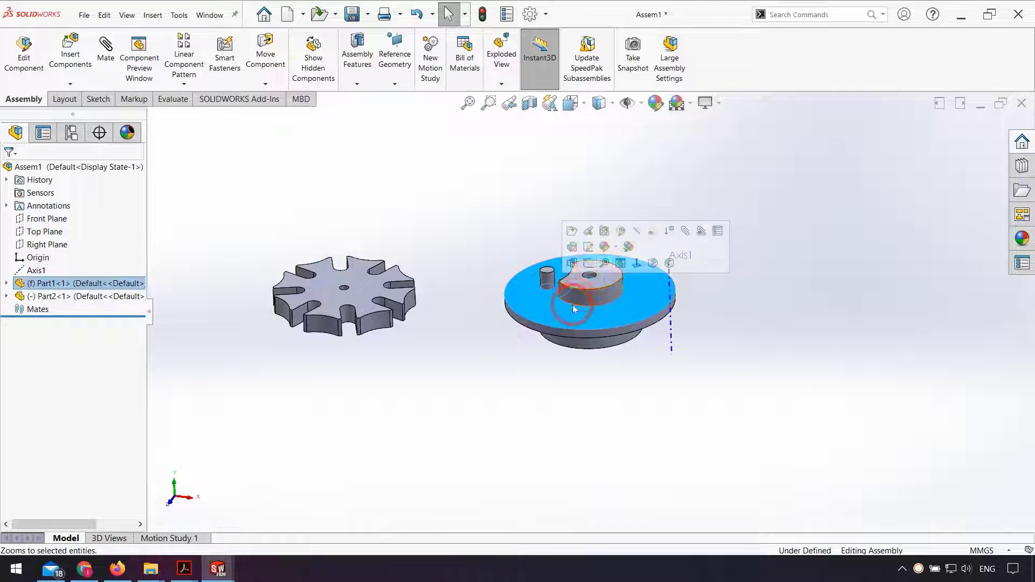
right_click(573, 305)
click(612, 372)
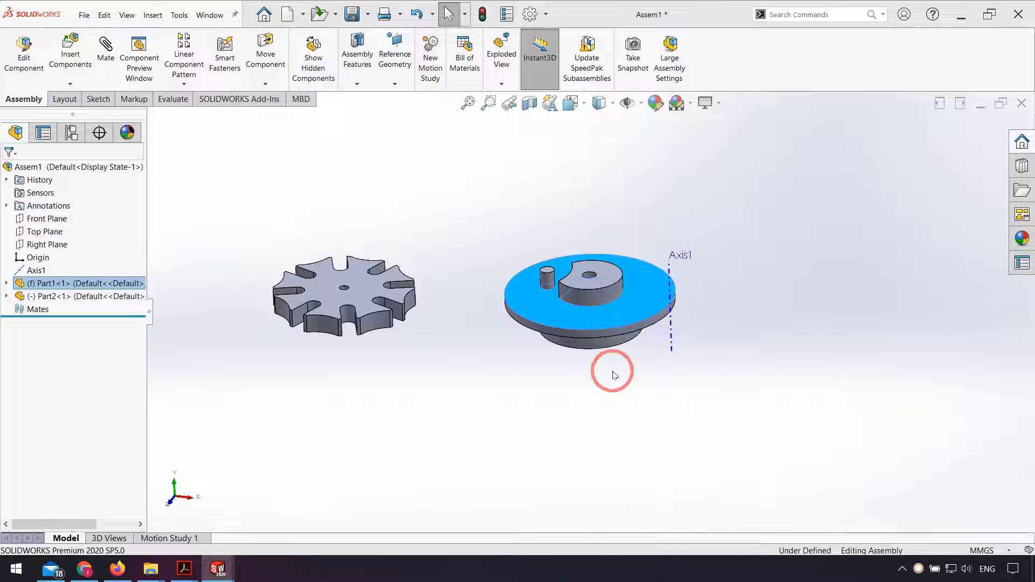
click(534, 378)
Add a concentric mate between Part1's central bore and Axis1 of the assembly.
click(120, 68)
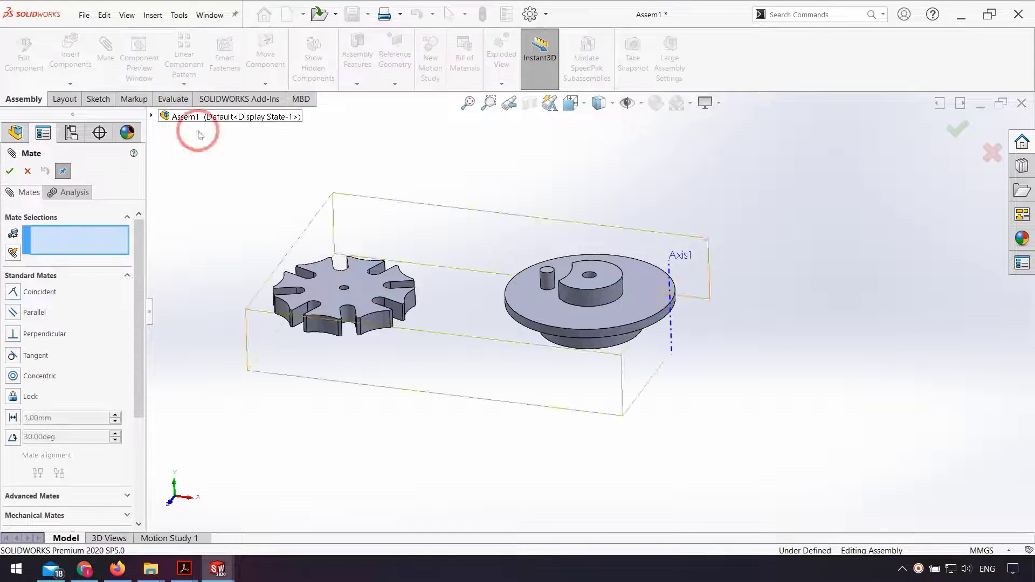
scroll(654, 296, down, 4)
click(501, 254)
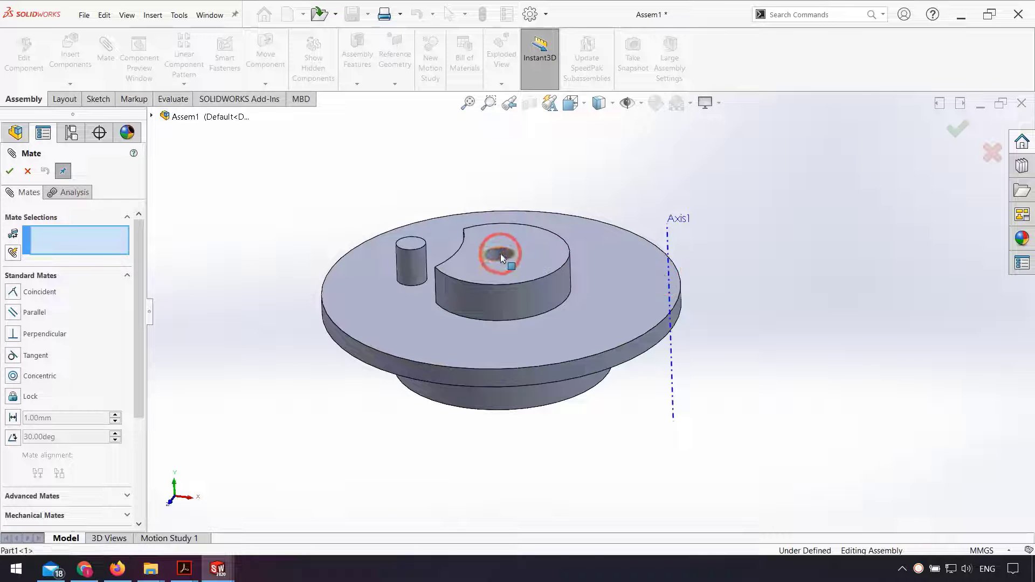
click(668, 243)
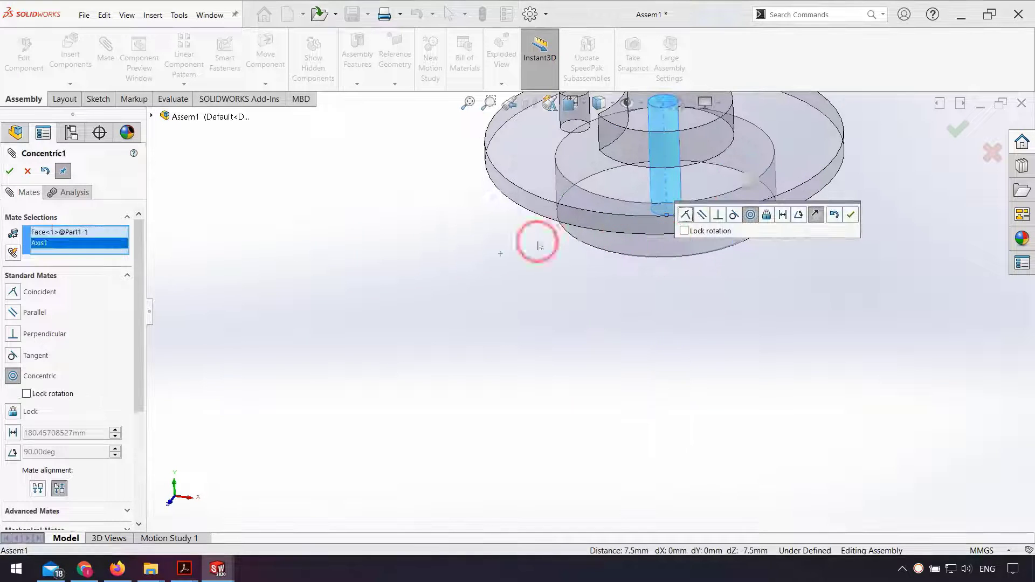
click(9, 171)
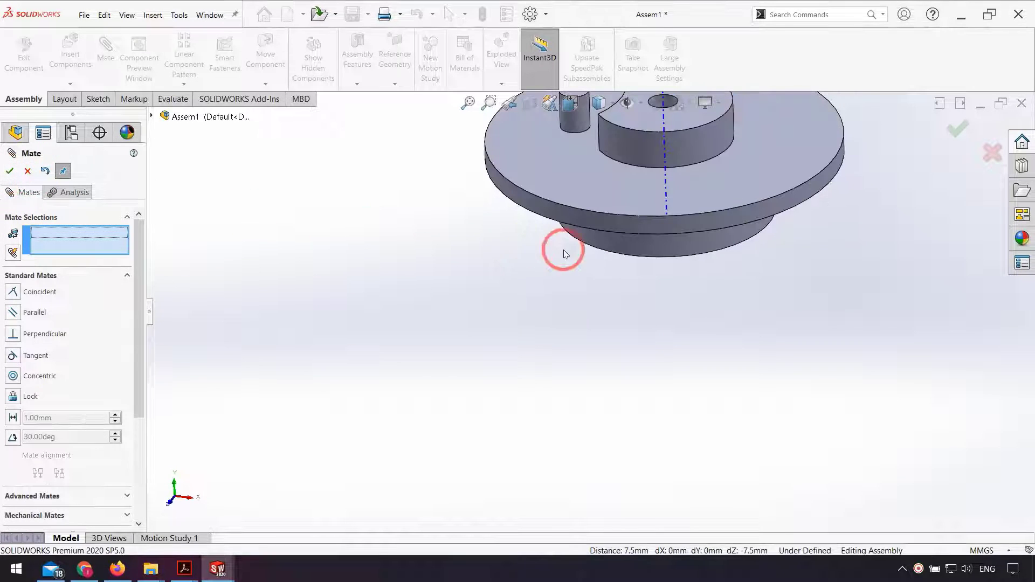
middle_drag(655, 325, 531, 135)
click(602, 315)
middle_drag(603, 315, 181, 176)
click(152, 117)
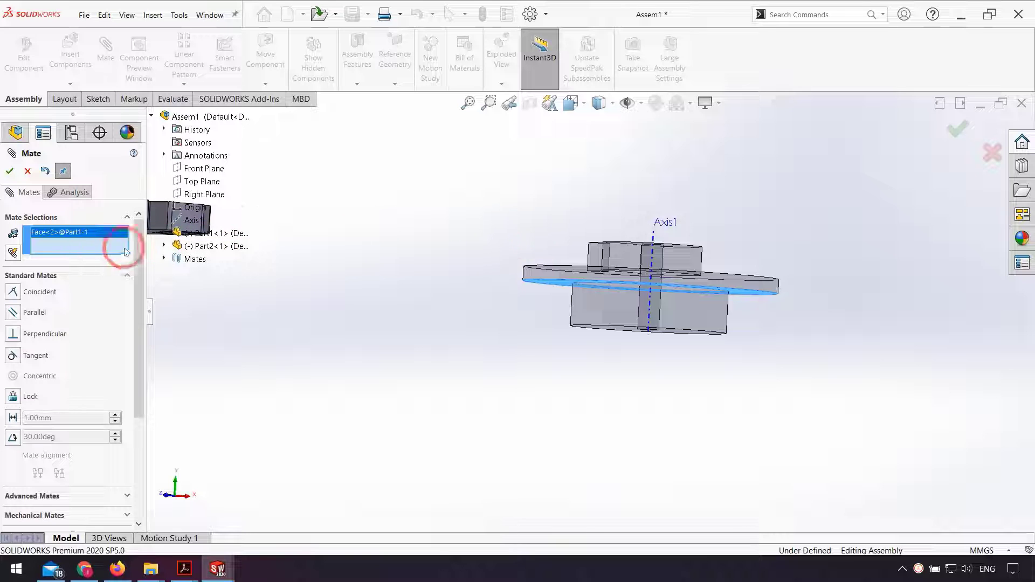
right_click(56, 240)
click(94, 251)
Add a coincident mate between the upper face of Part1's large flange and the assembly's Top Plane, and finish mating.
middle_drag(94, 250, 554, 254)
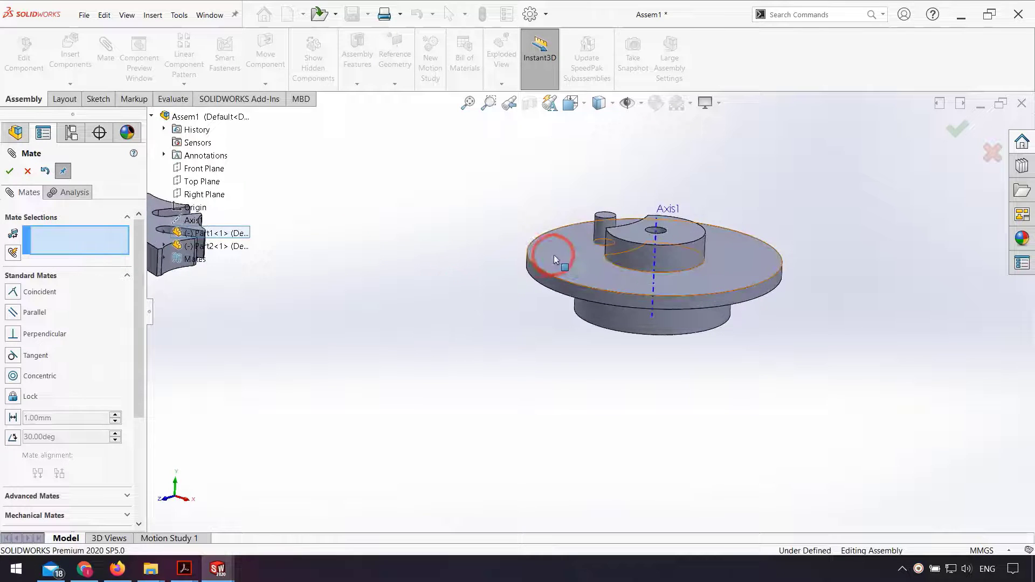
click(554, 254)
middle_drag(358, 296, 270, 219)
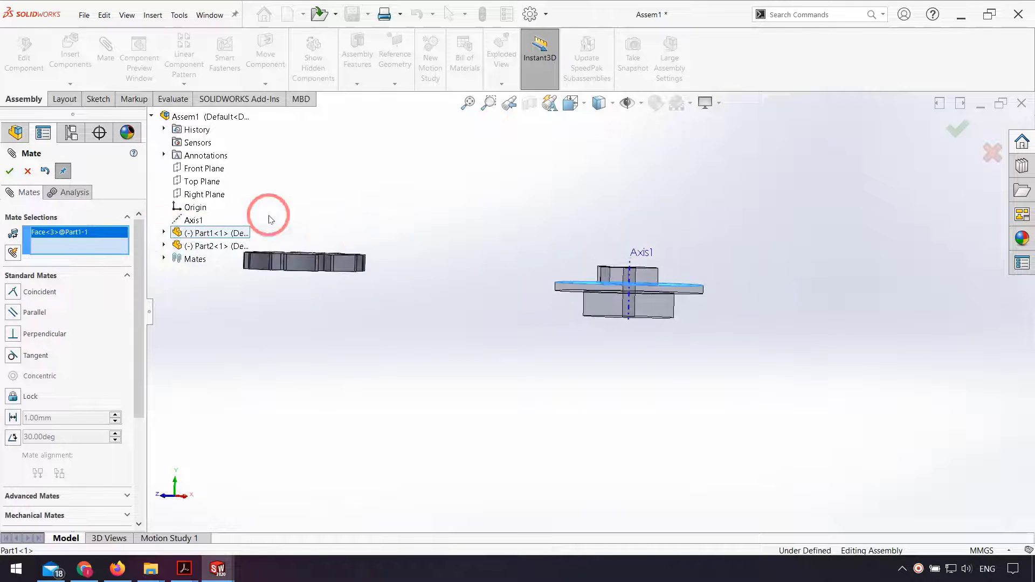
click(203, 183)
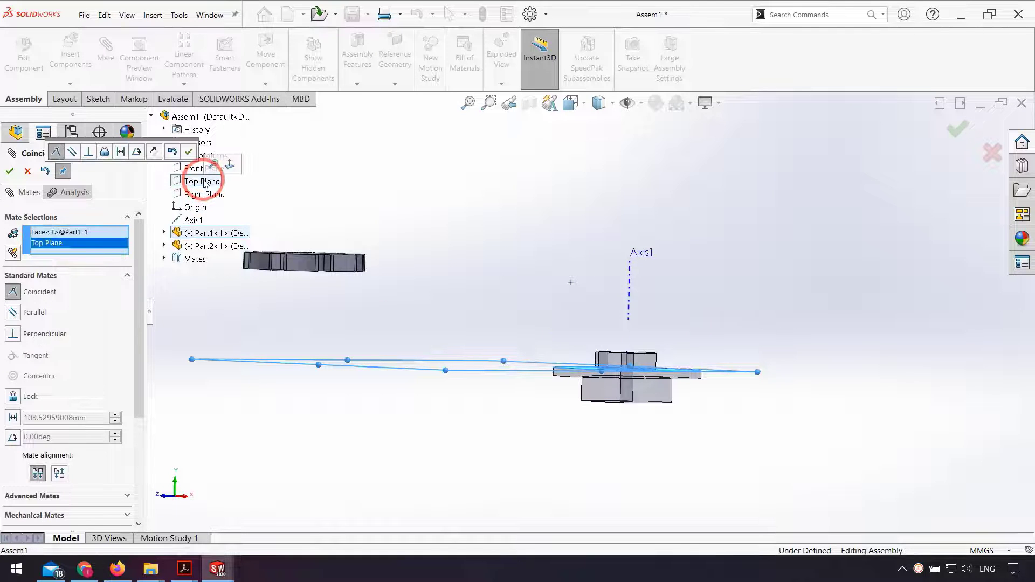
click(10, 171)
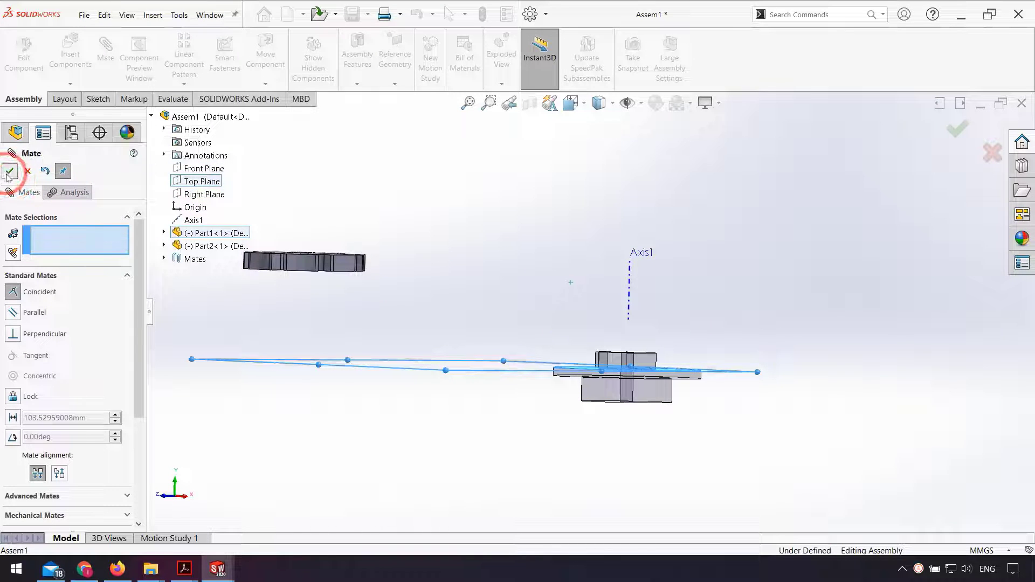
middle_drag(408, 286, 426, 381)
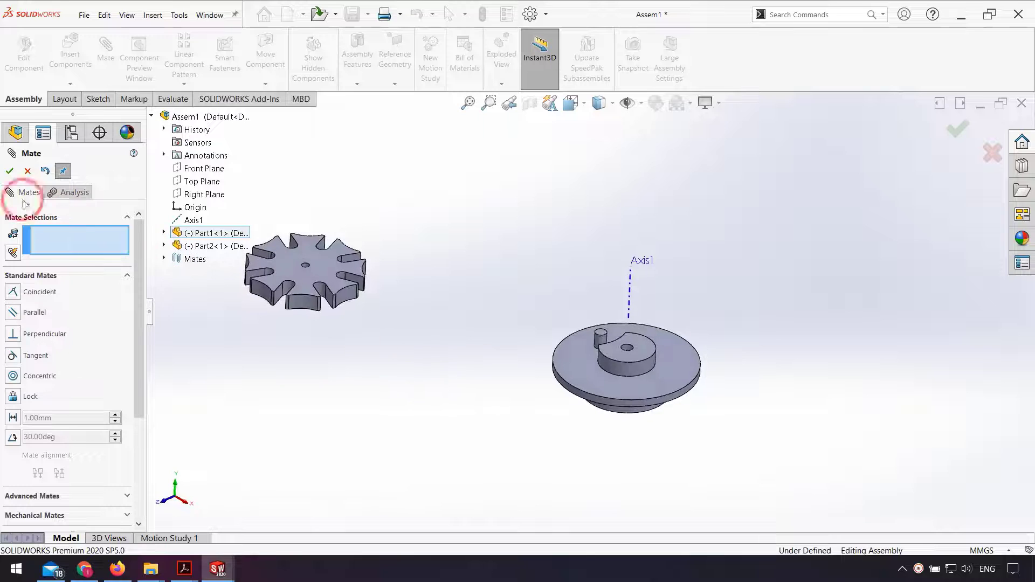
click(27, 171)
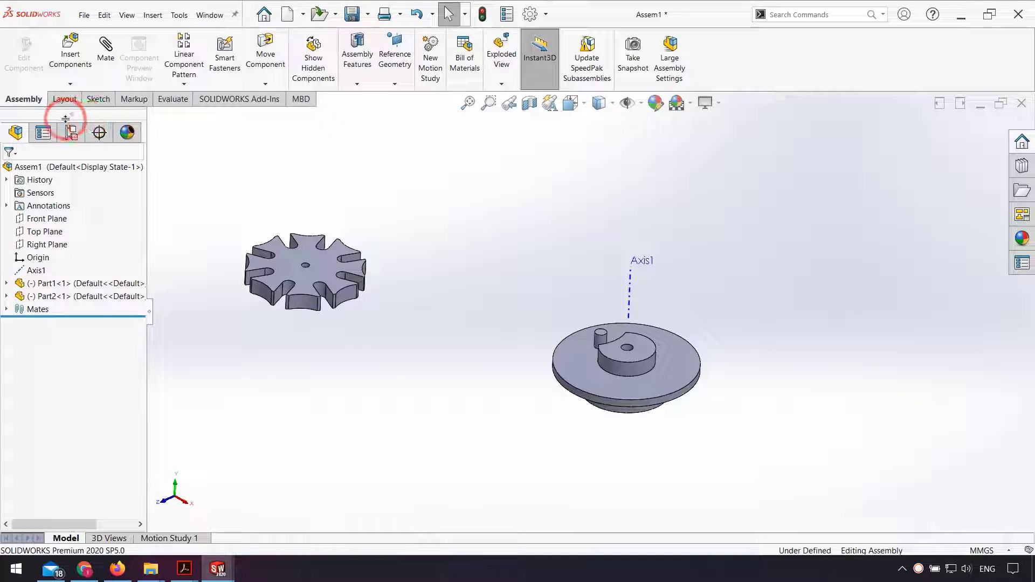
Create a reference plane offset 109 mm from the assembly's Front Plane, on the slotted disc's side of Part1.
click(380, 86)
click(388, 97)
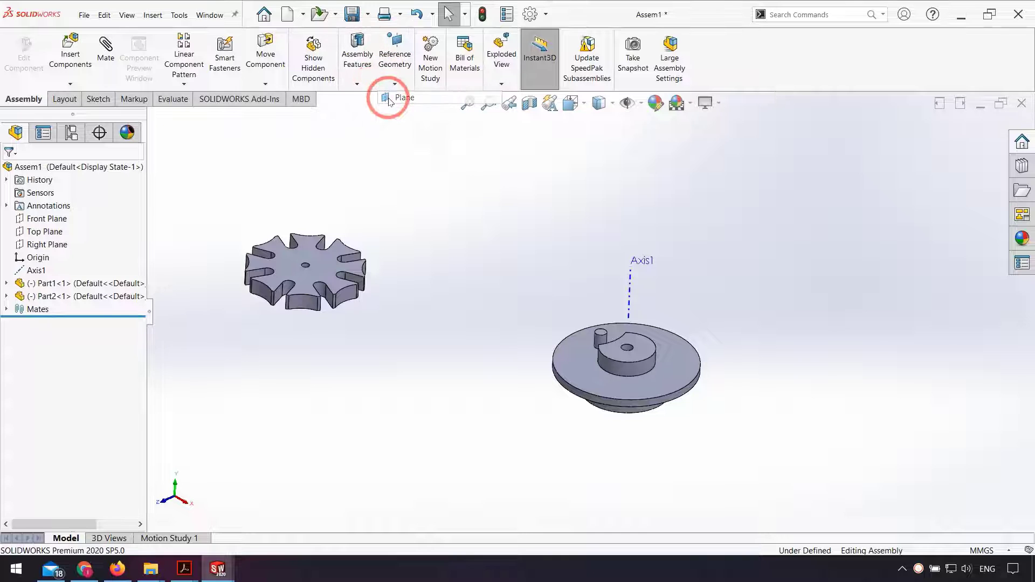
middle_drag(631, 434, 622, 389)
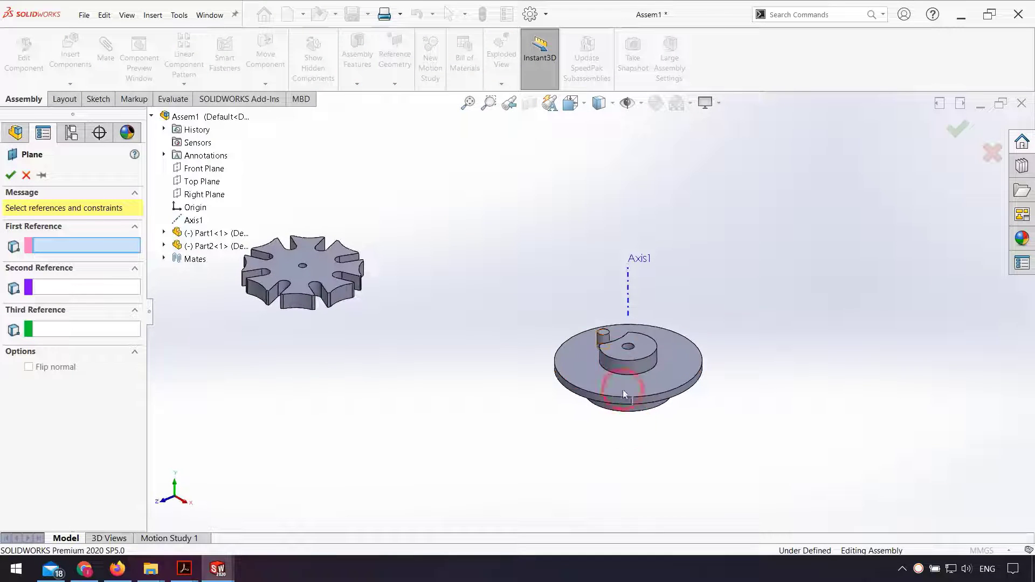
click(195, 171)
middle_drag(480, 469, 378, 422)
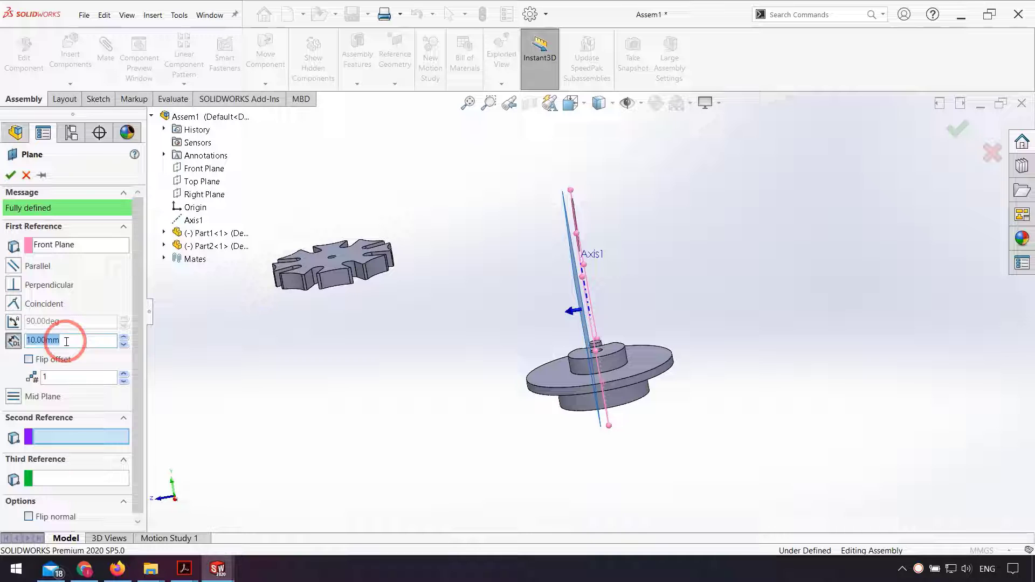
click(64, 340)
text(109)
key(Return)
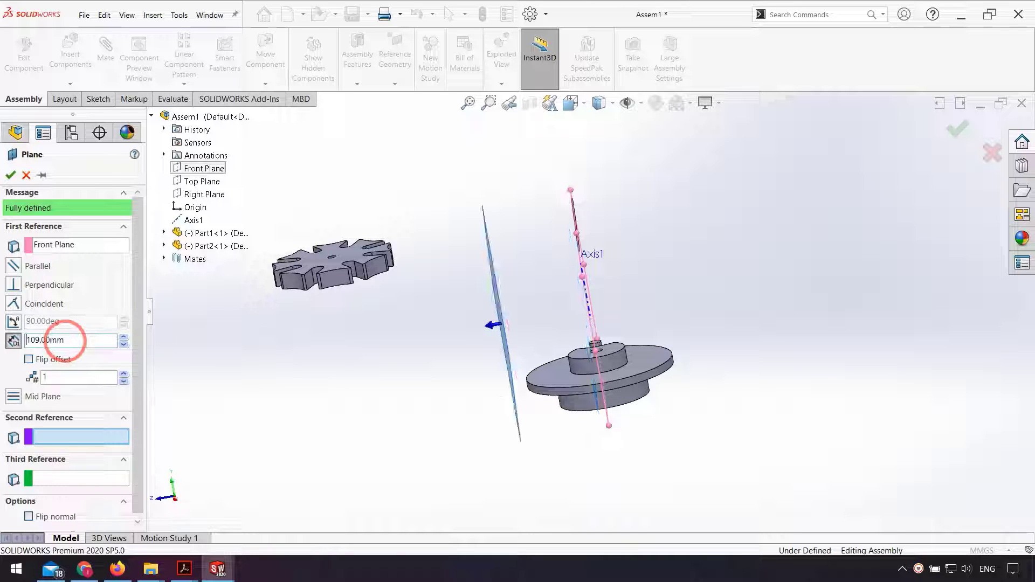
click(10, 174)
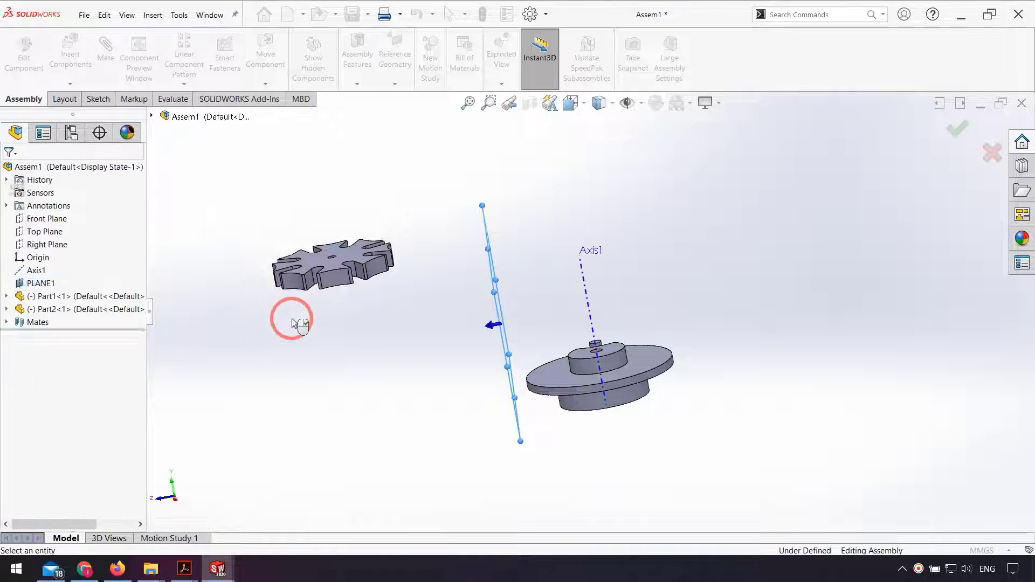
click(291, 318)
middle_drag(291, 318, 455, 203)
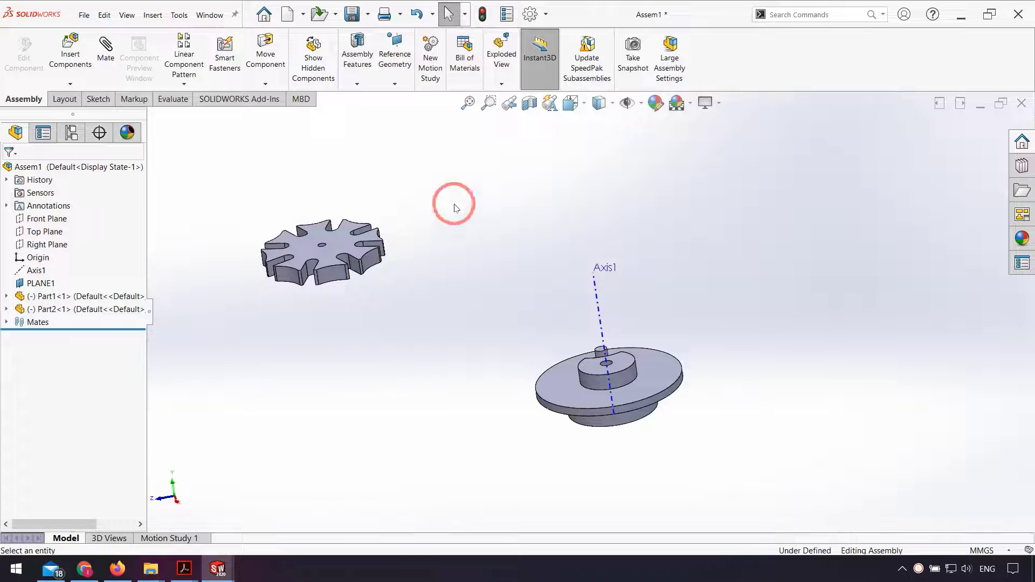
Create a reference axis at the intersection of PLANE1 and the assembly's Right Plane.
click(384, 69)
click(393, 111)
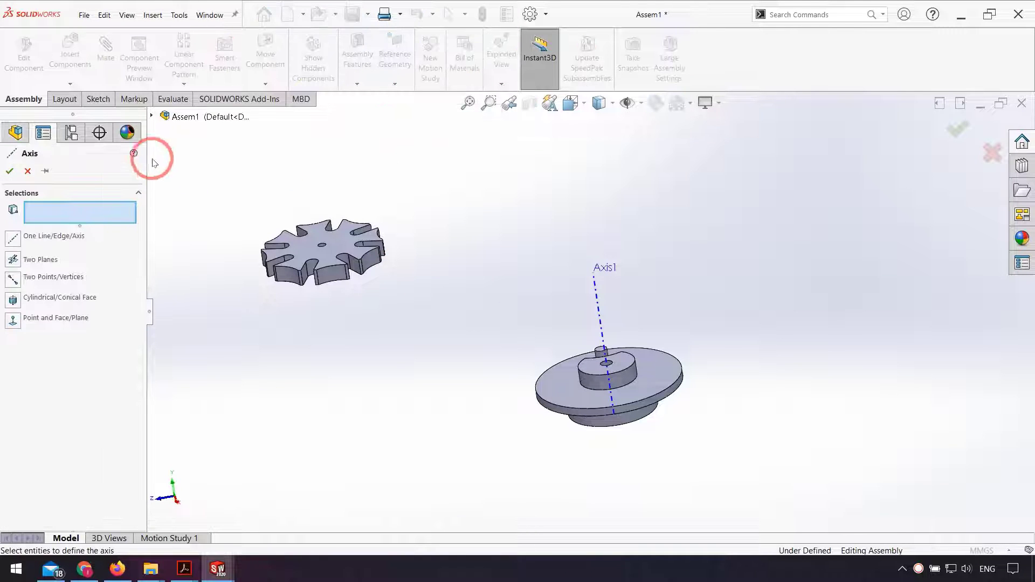
click(151, 116)
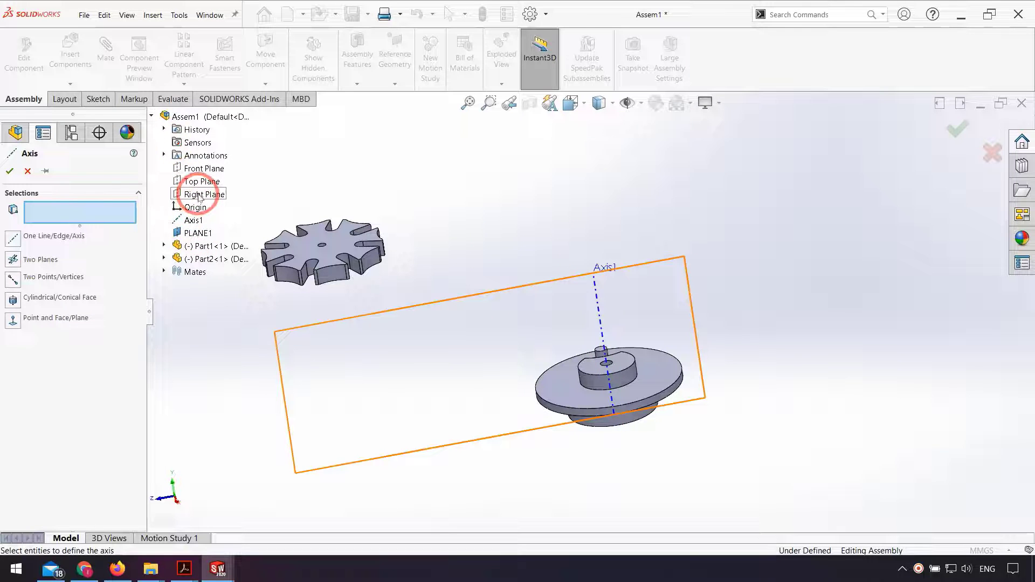
click(197, 232)
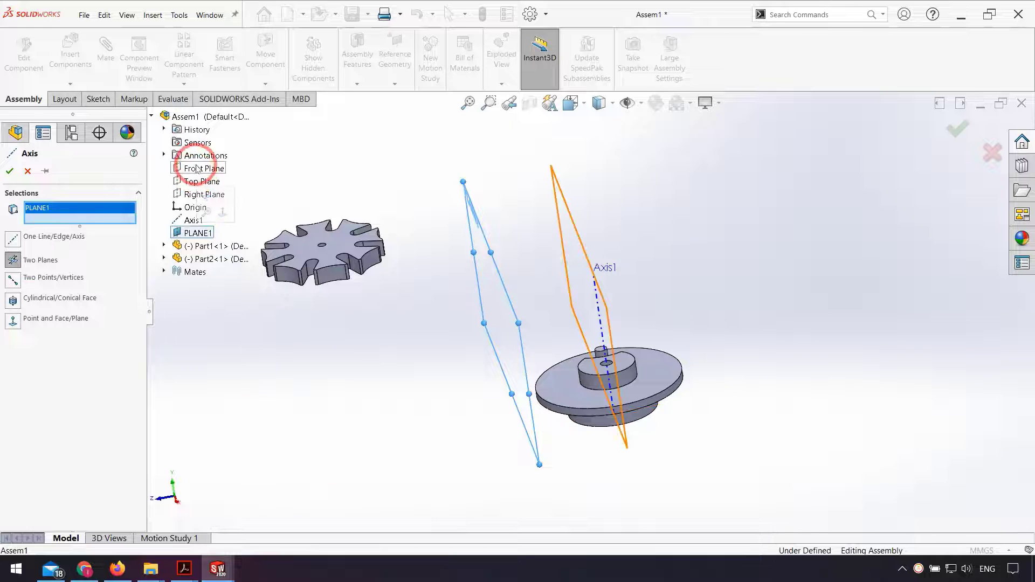
click(198, 194)
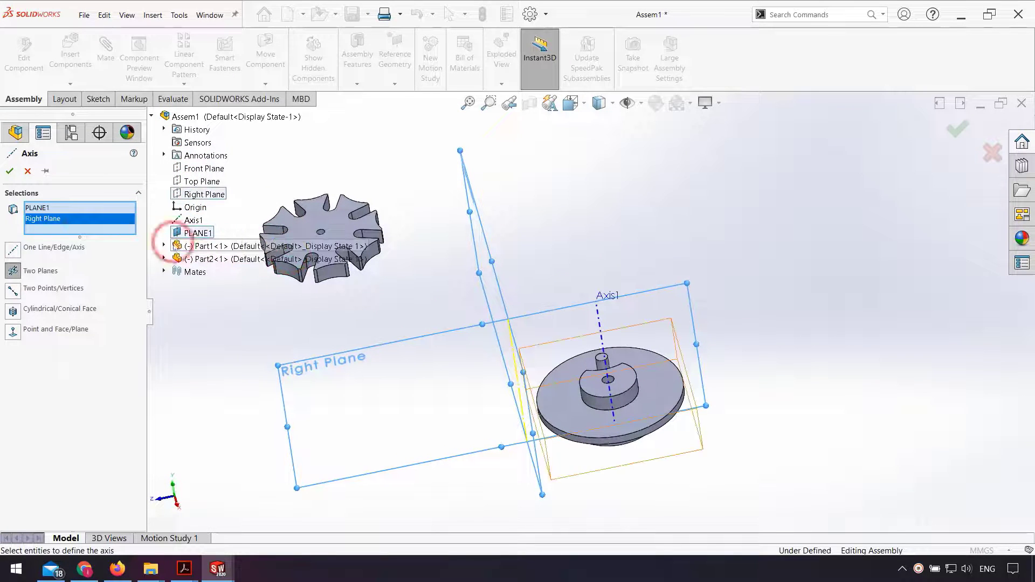
click(9, 171)
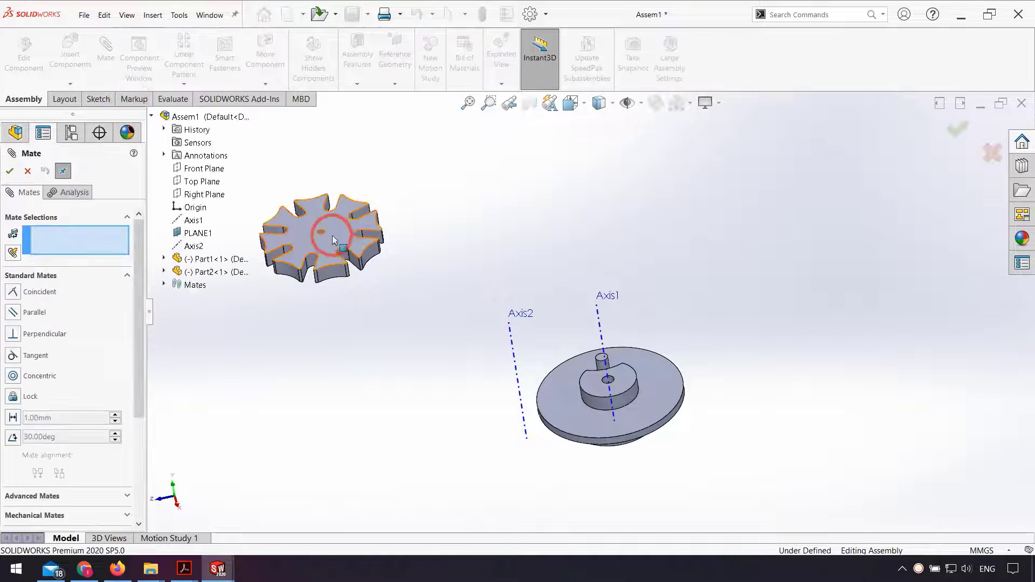
Add a concentric mate between the slotted disc's centre hole and Axis2.
scroll(328, 241, down, 10)
click(496, 253)
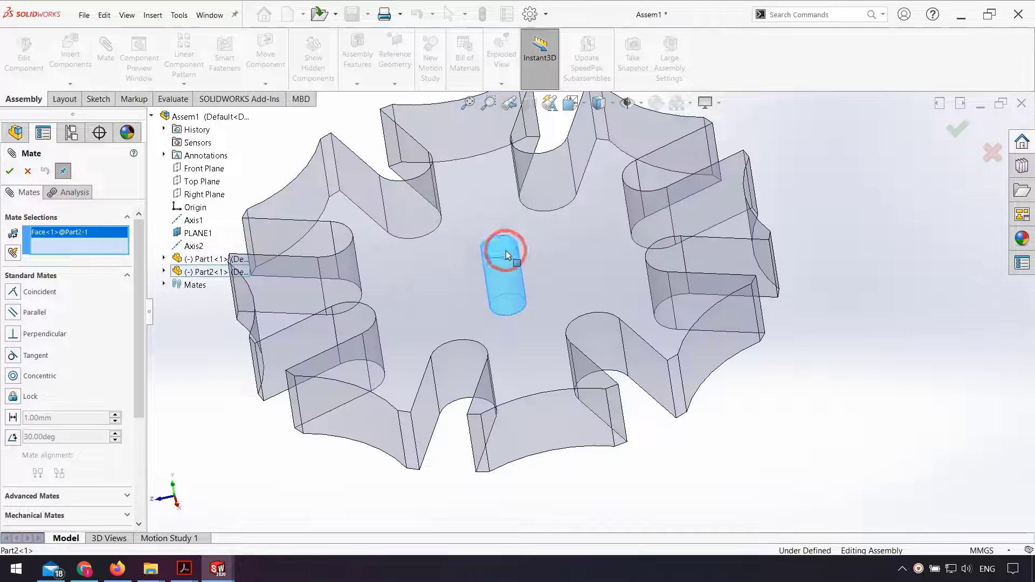
scroll(507, 249, up, 10)
click(738, 399)
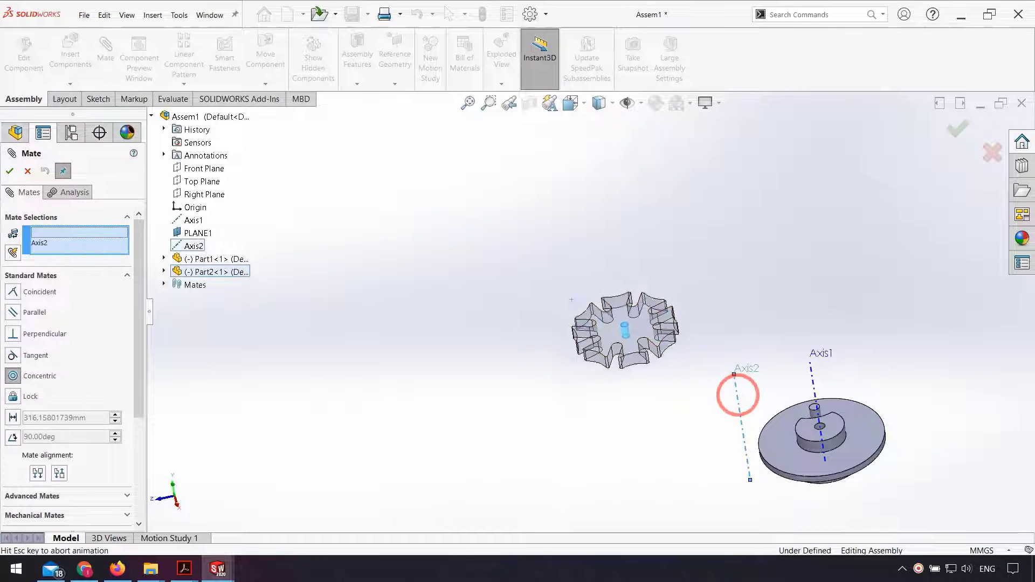
middle_drag(743, 498, 744, 388)
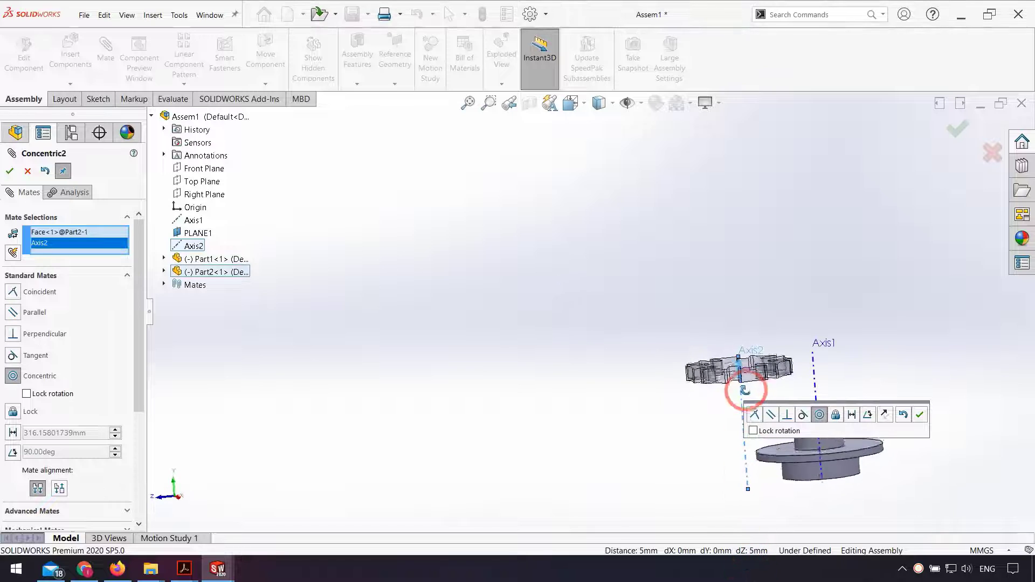
click(10, 173)
middle_drag(705, 438, 733, 372)
click(751, 374)
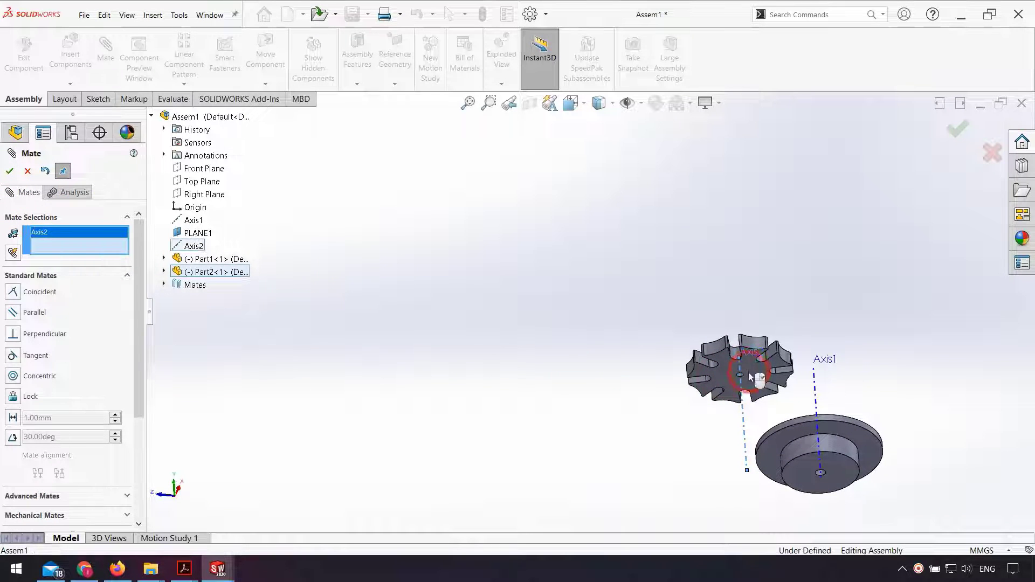
right_click(84, 242)
click(125, 247)
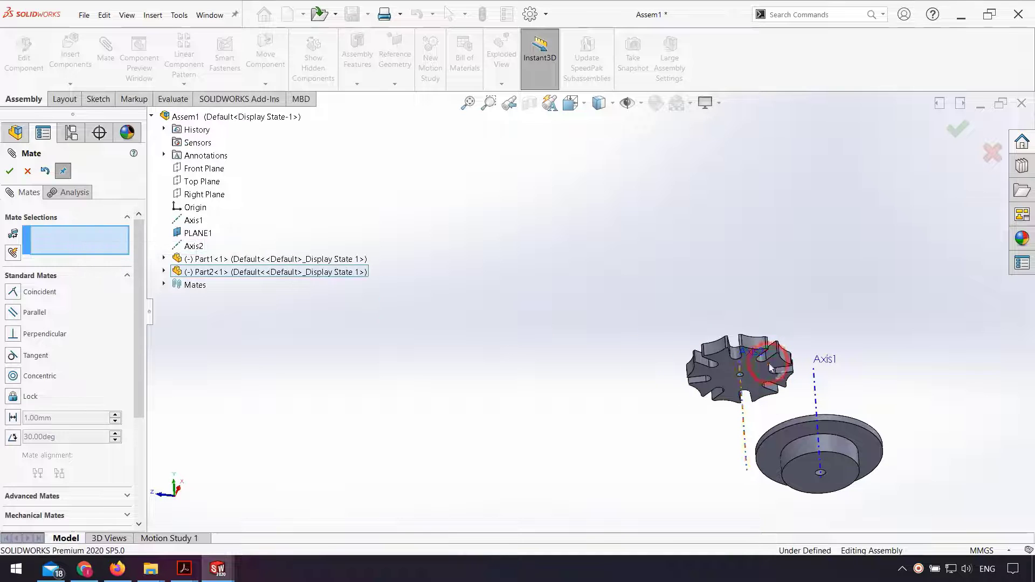
Add a coincident mate between the slotted disc's underside and the upper face of Part1's large flange, and finish mating.
scroll(758, 370, down, 6)
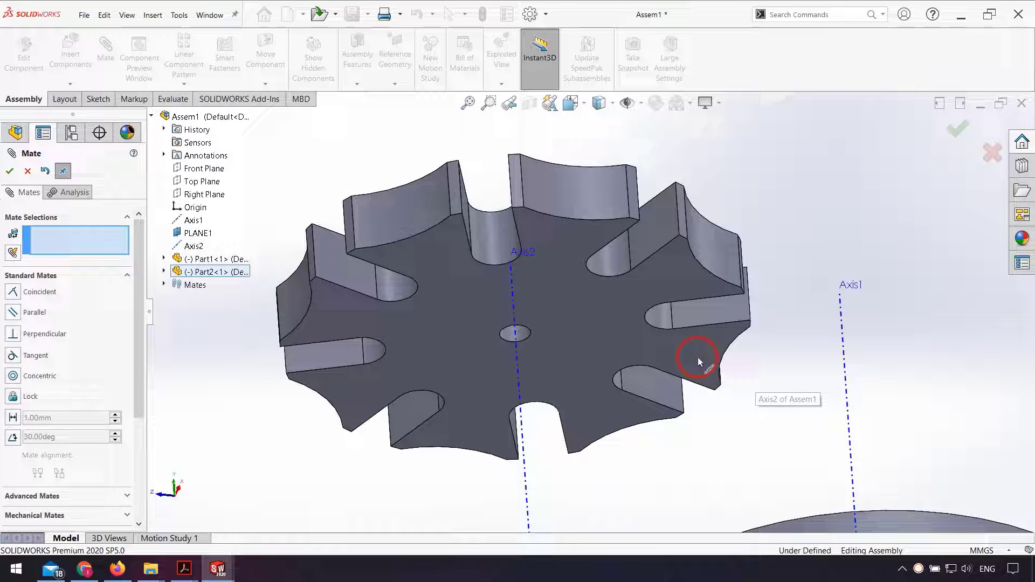
click(655, 354)
scroll(654, 351, up, 5)
middle_drag(654, 351, 677, 493)
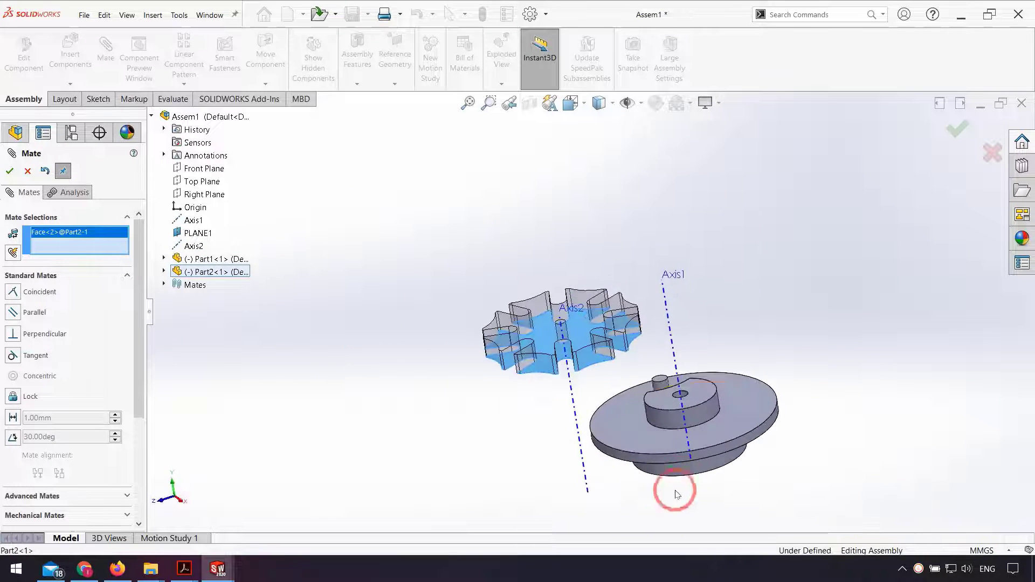
click(725, 431)
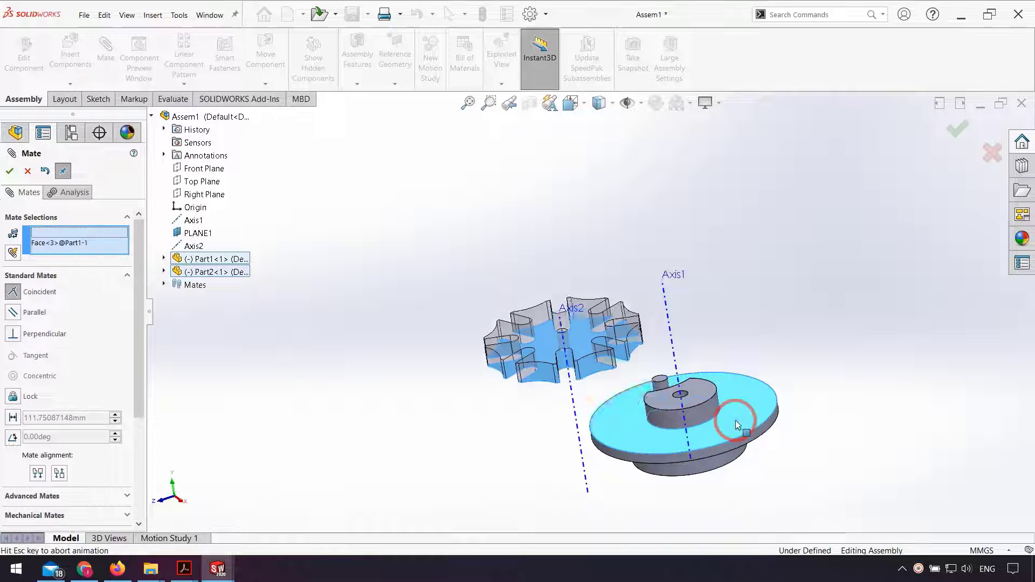
middle_drag(662, 431, 629, 568)
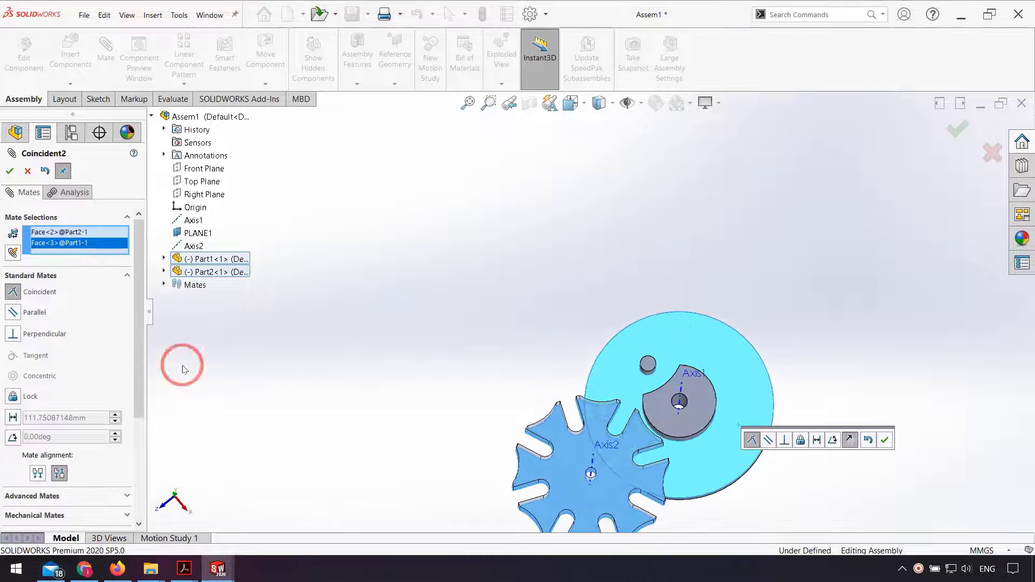
click(9, 172)
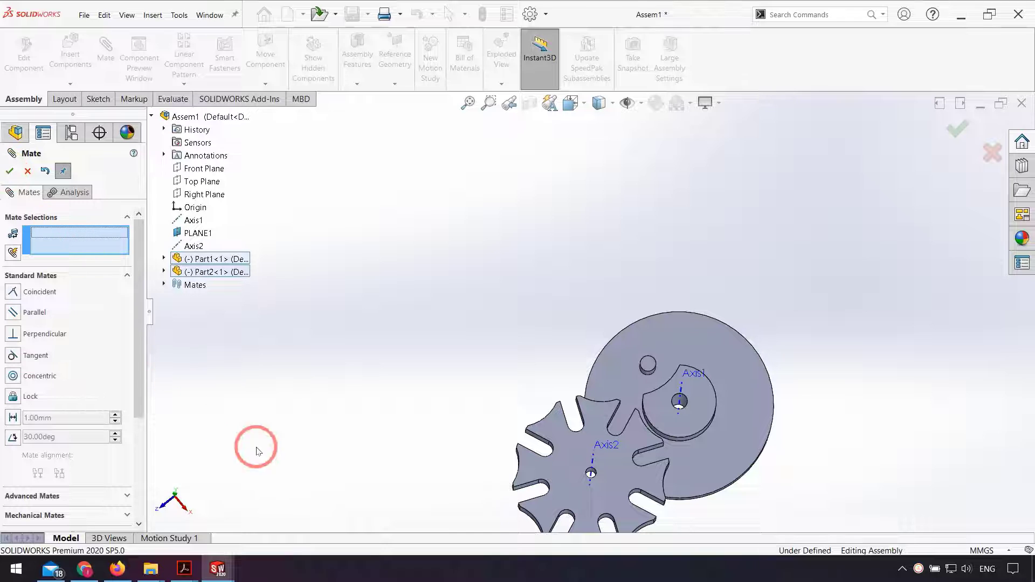
click(10, 171)
Rotate Part1 and the slotted disc about their axes so that the drive pin lies at the mouth of a slot.
middle_drag(344, 462, 555, 526)
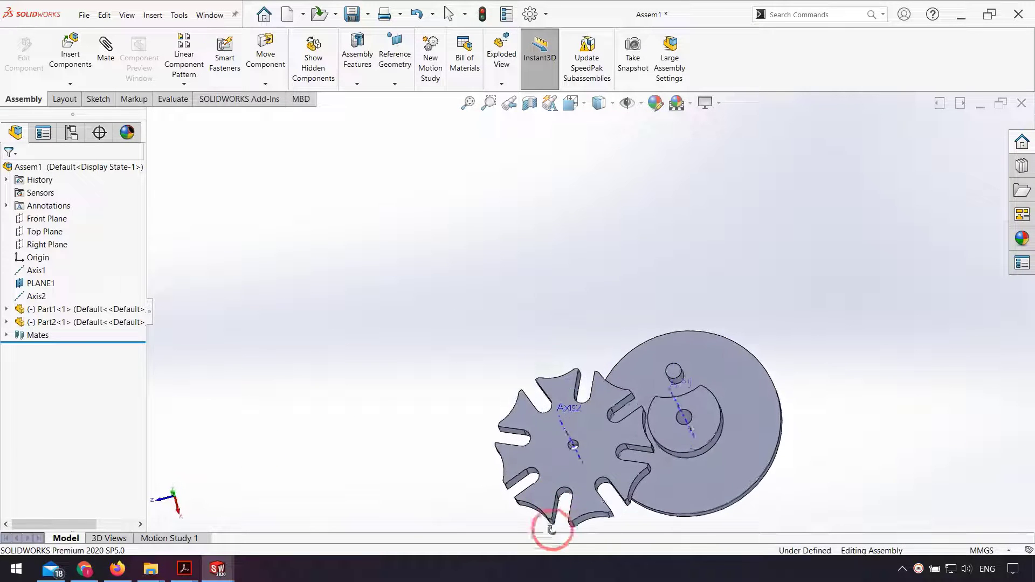
click(760, 485)
drag(760, 485, 800, 456)
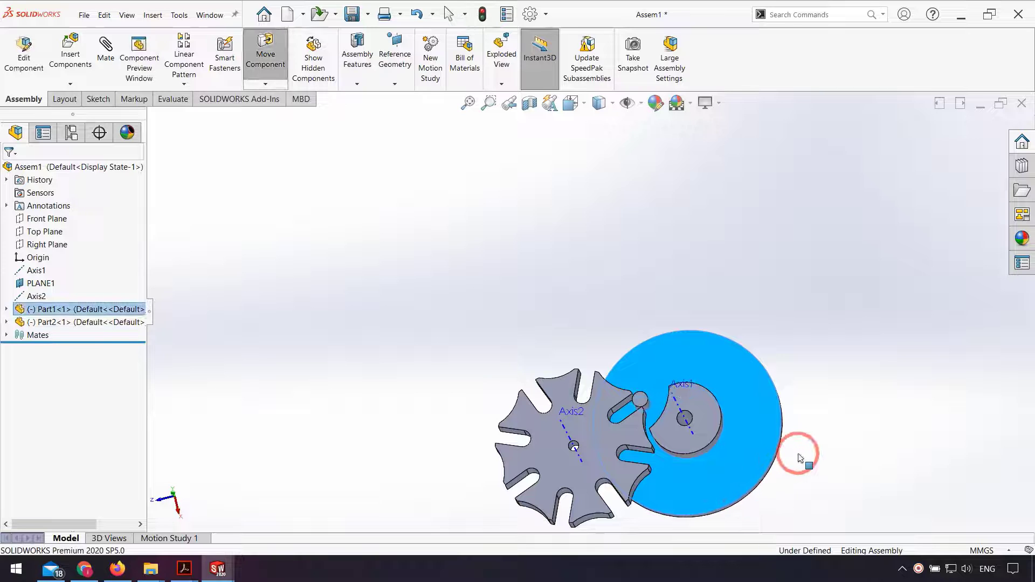
middle_drag(667, 409, 695, 446)
scroll(694, 448, down, 4)
drag(582, 411, 580, 409)
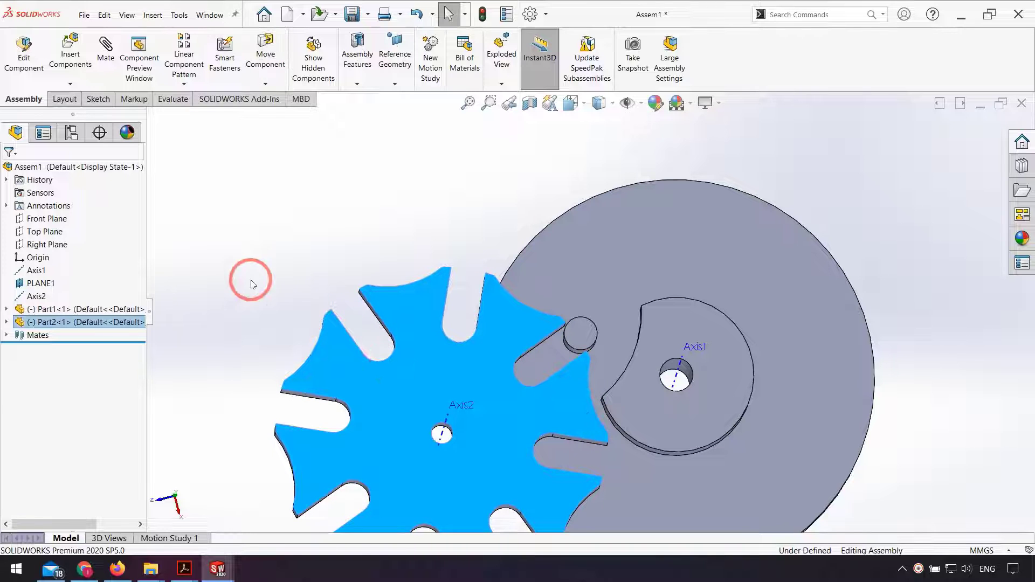
Open Motion Study 1 and add a solid body contact between the slotted disc and the drive wheel.
click(250, 279)
scroll(590, 379, up, 3)
middle_drag(573, 439, 575, 347)
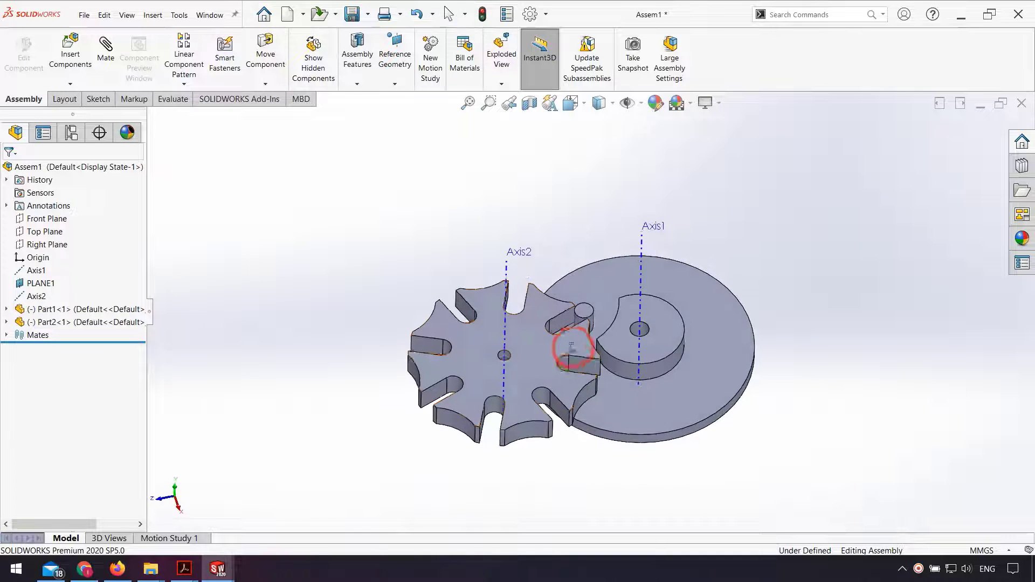
click(182, 538)
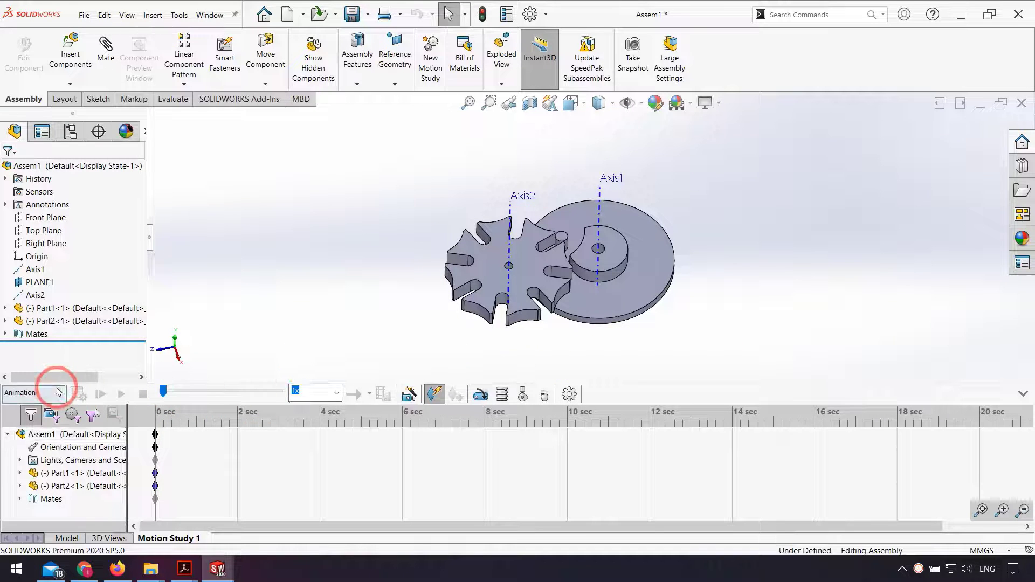
click(524, 397)
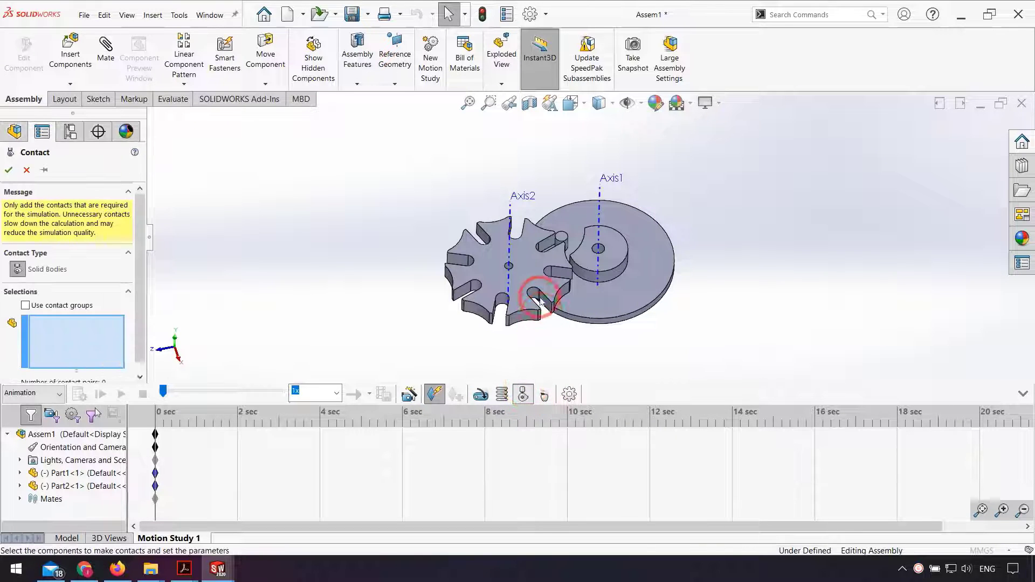
click(538, 279)
click(613, 301)
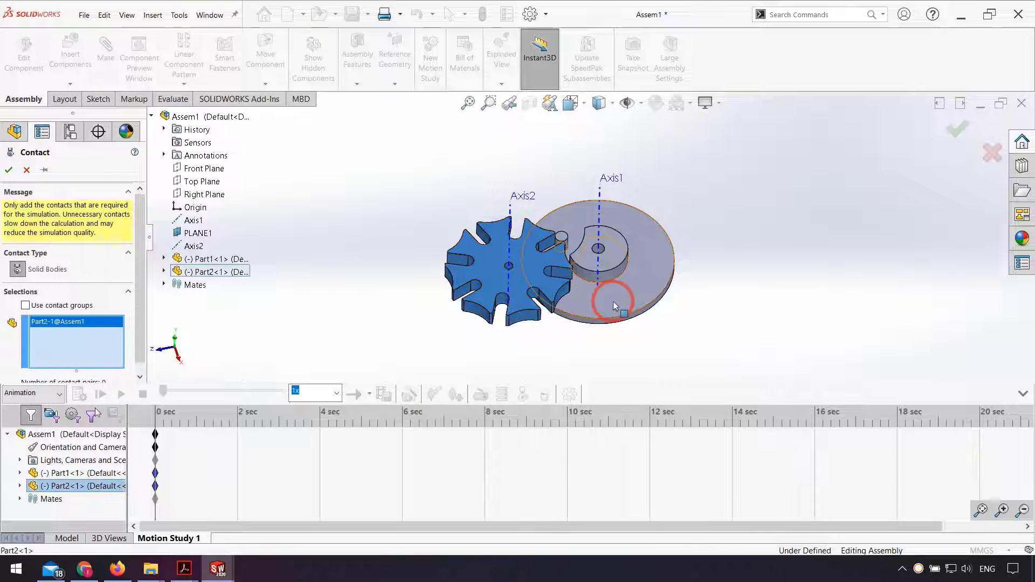
click(351, 328)
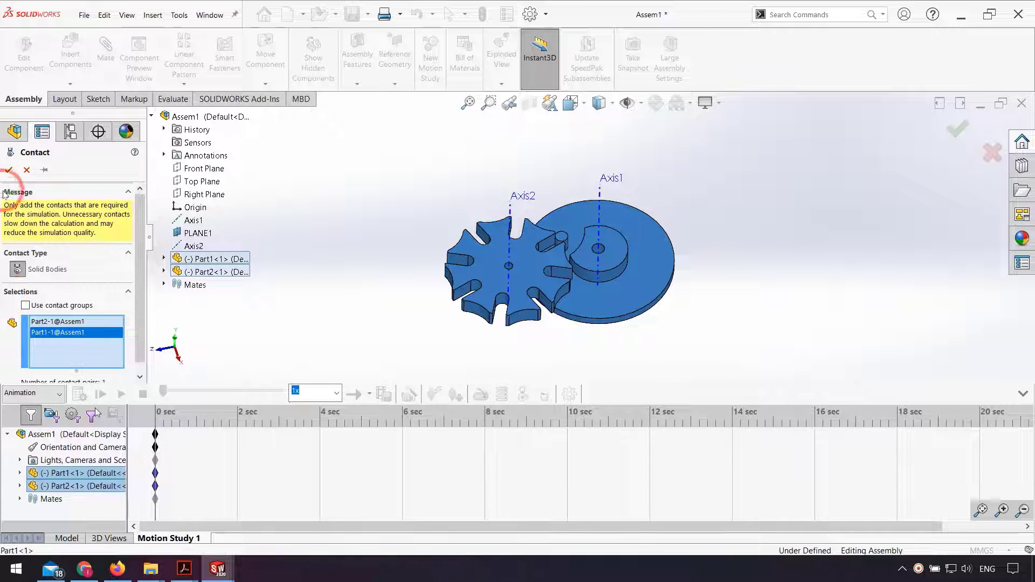
click(9, 170)
Change the motion study type from Animation to Basic Motion.
click(41, 387)
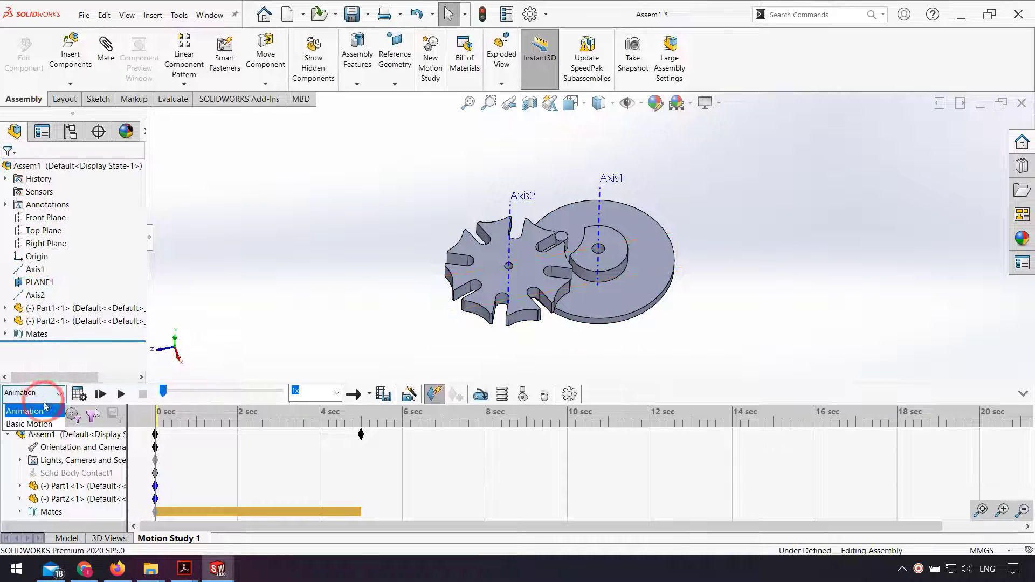
click(22, 424)
click(202, 382)
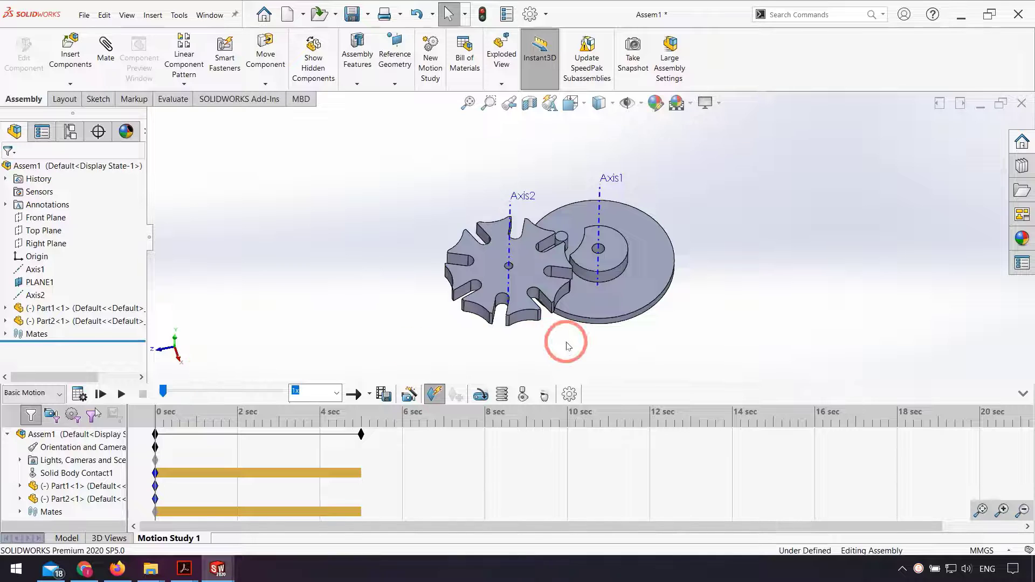
Add a constant-speed rotary motor of 10 RPM to the centre hole face of the drive wheel.
scroll(566, 345, up, 2)
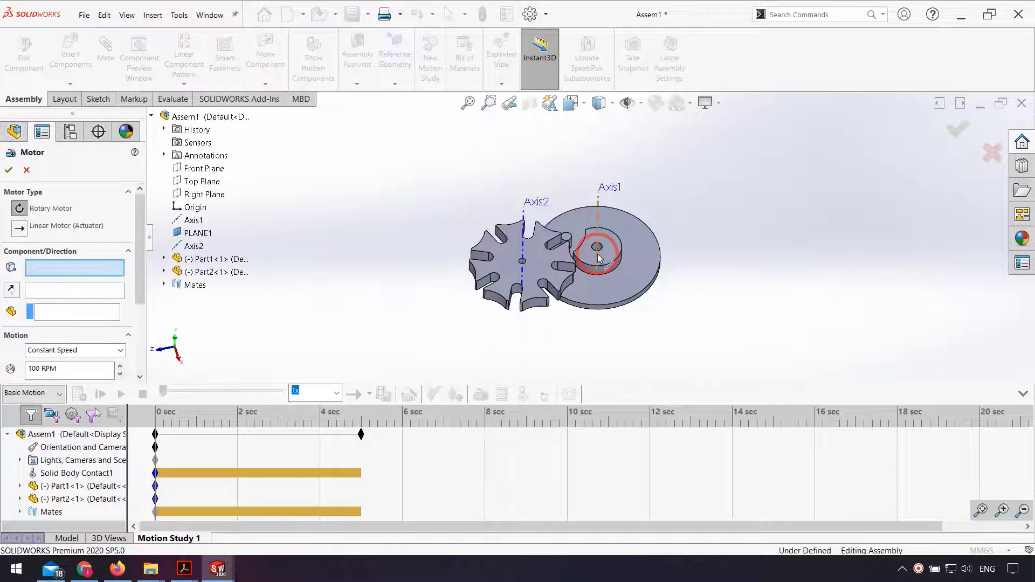
scroll(600, 256, down, 8)
middle_drag(616, 194, 600, 296)
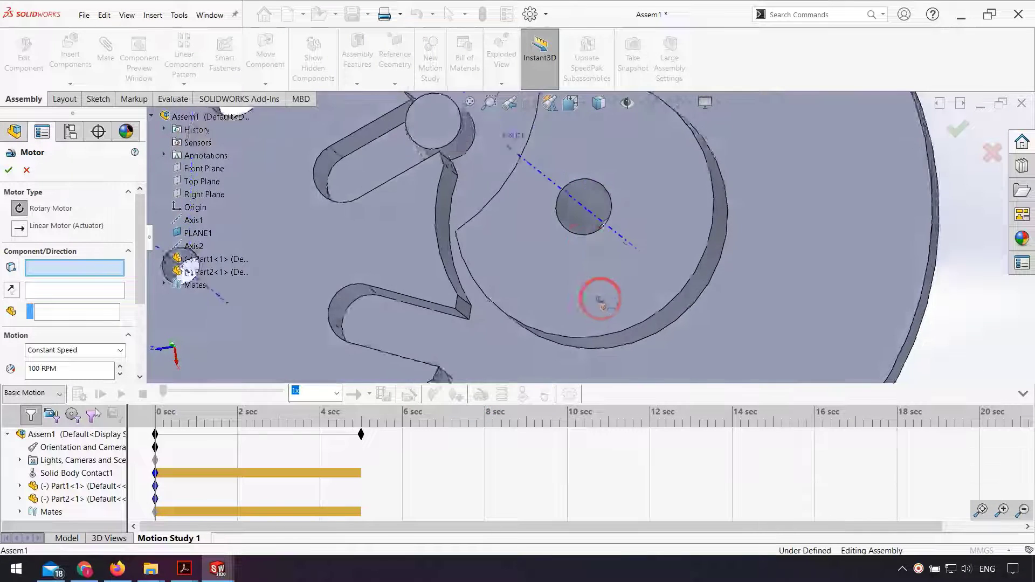
scroll(584, 256, down, 4)
click(548, 192)
scroll(536, 306, up, 10)
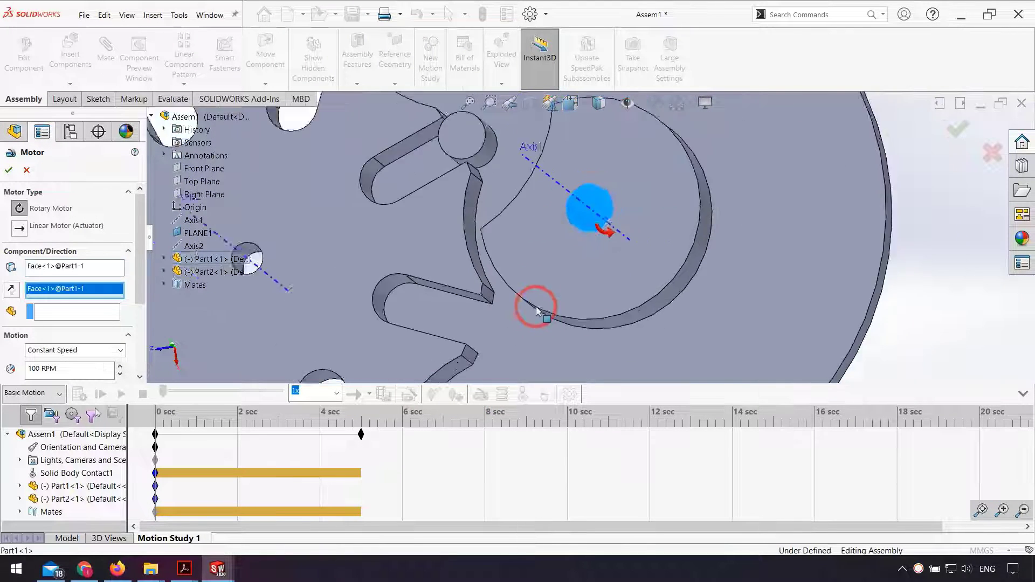
click(44, 368)
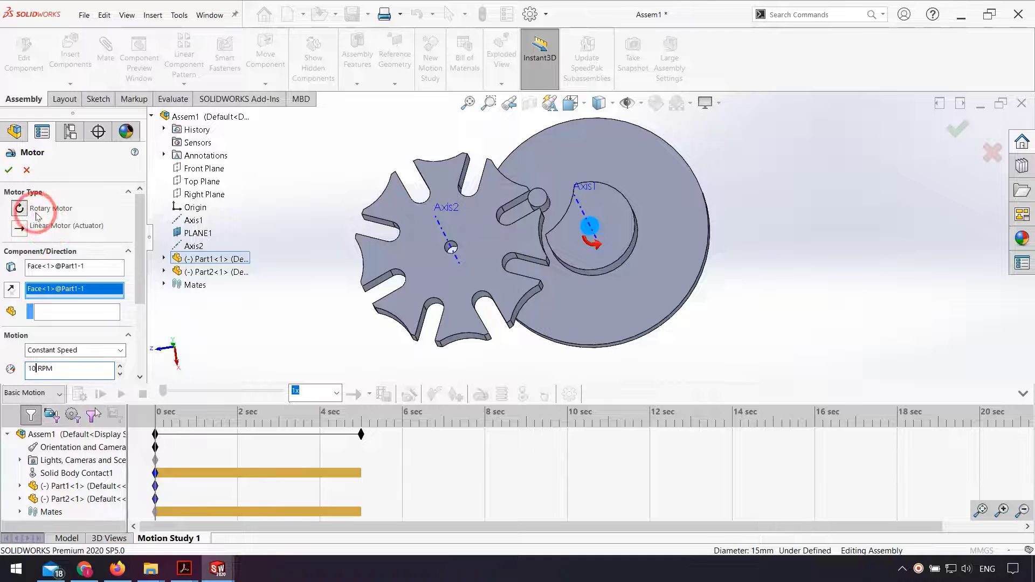
click(10, 170)
click(397, 367)
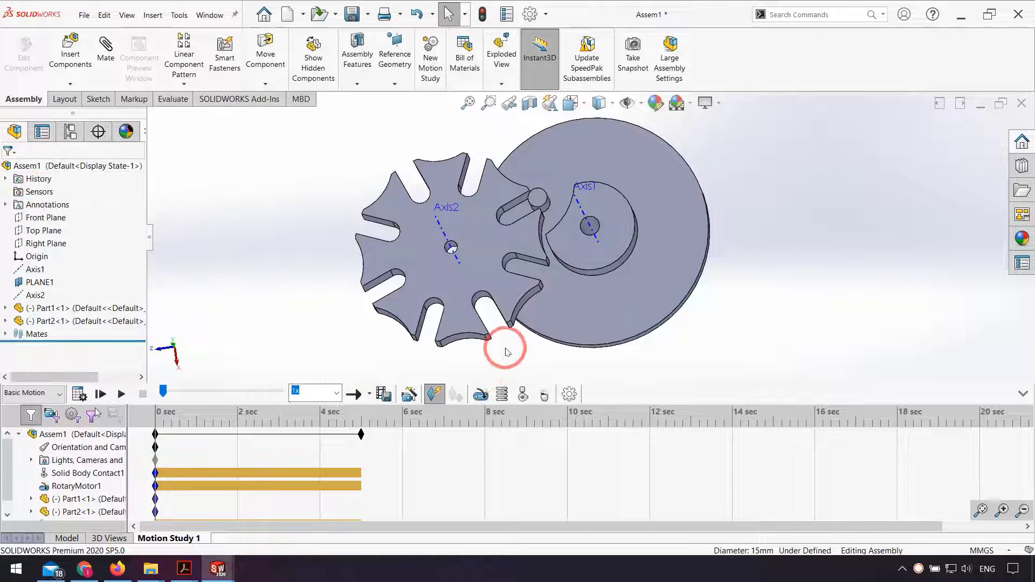
Open the motion study properties and accept 50 frames per second for Basic Motion.
middle_drag(505, 352, 507, 336)
click(571, 394)
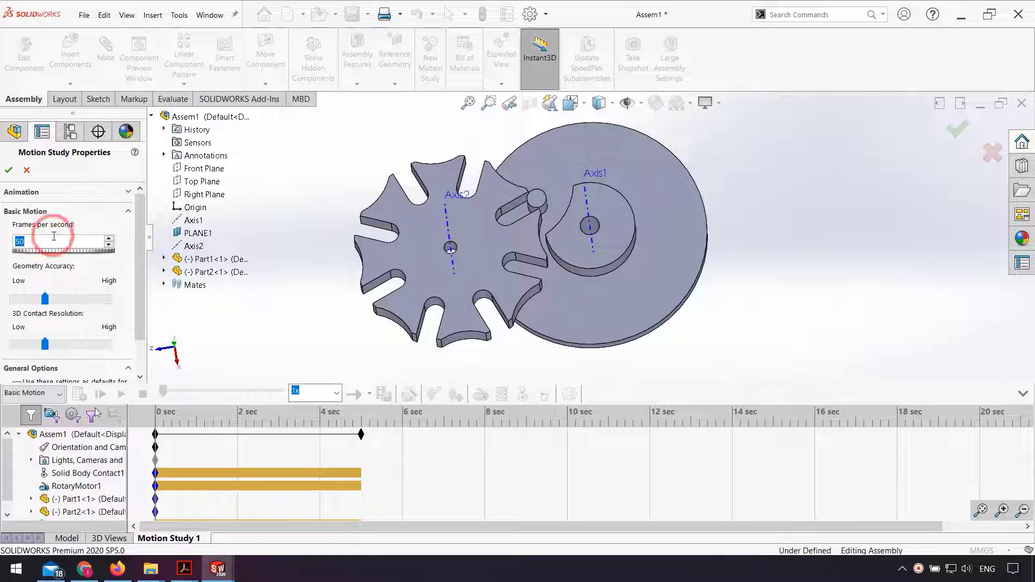
click(9, 170)
click(212, 290)
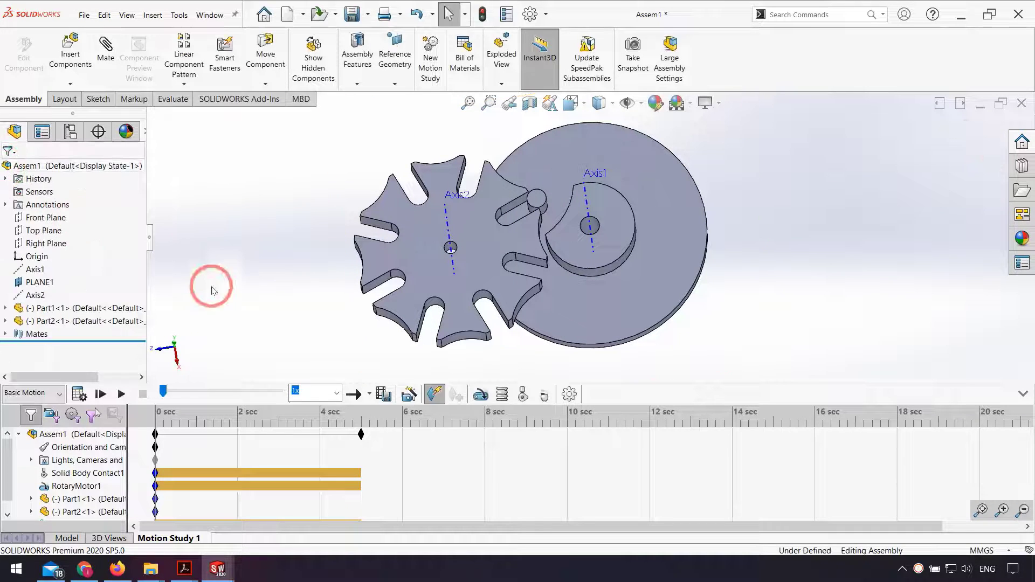
Calculate the motion study over its 5-second duration.
middle_drag(580, 321, 584, 305)
scroll(561, 291, up, 2)
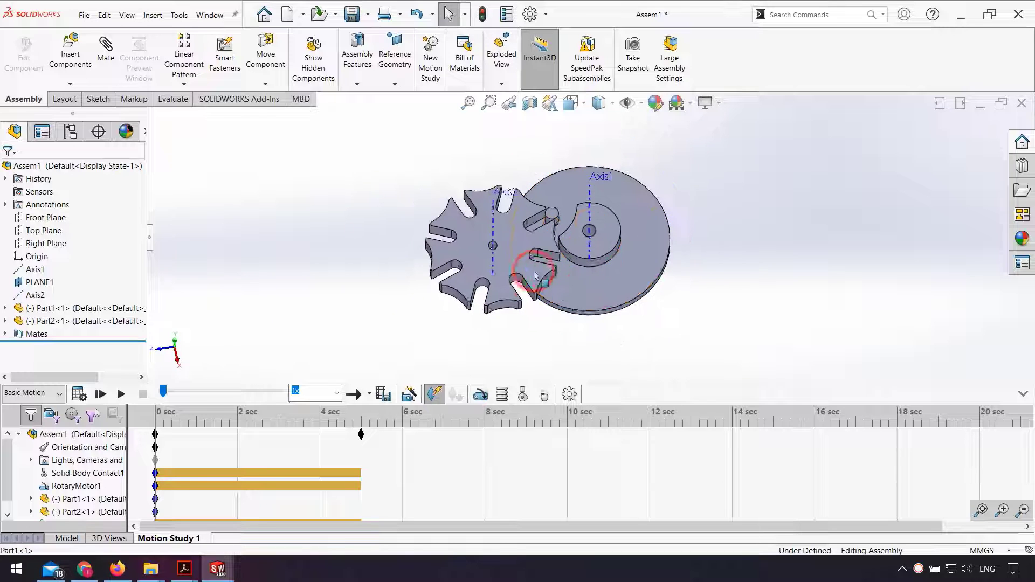
middle_drag(533, 275, 532, 291)
click(385, 328)
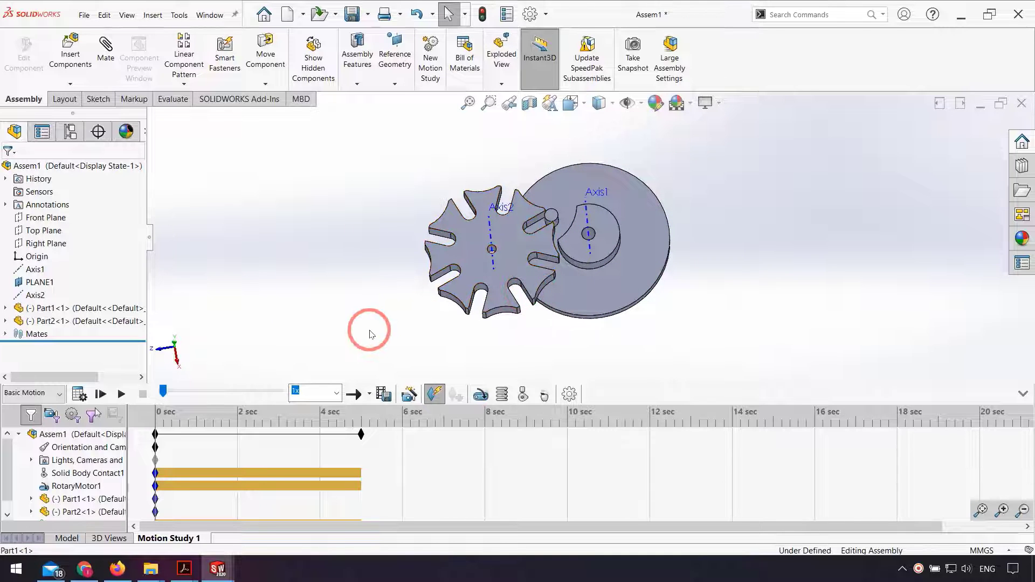
click(67, 399)
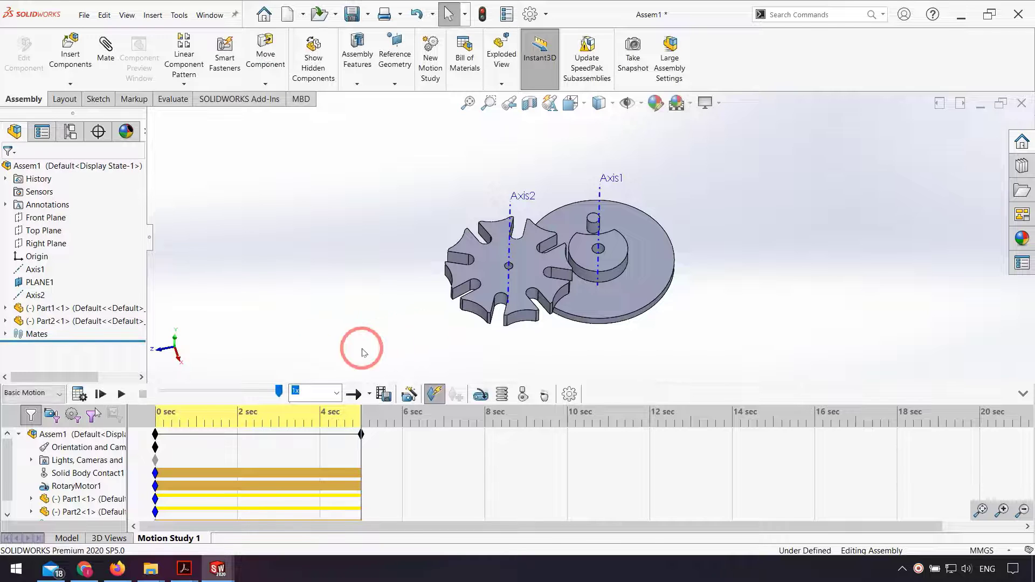
Play the calculated motion from the start, inspect the mechanism from other angles, replay it and stop the playback.
click(101, 393)
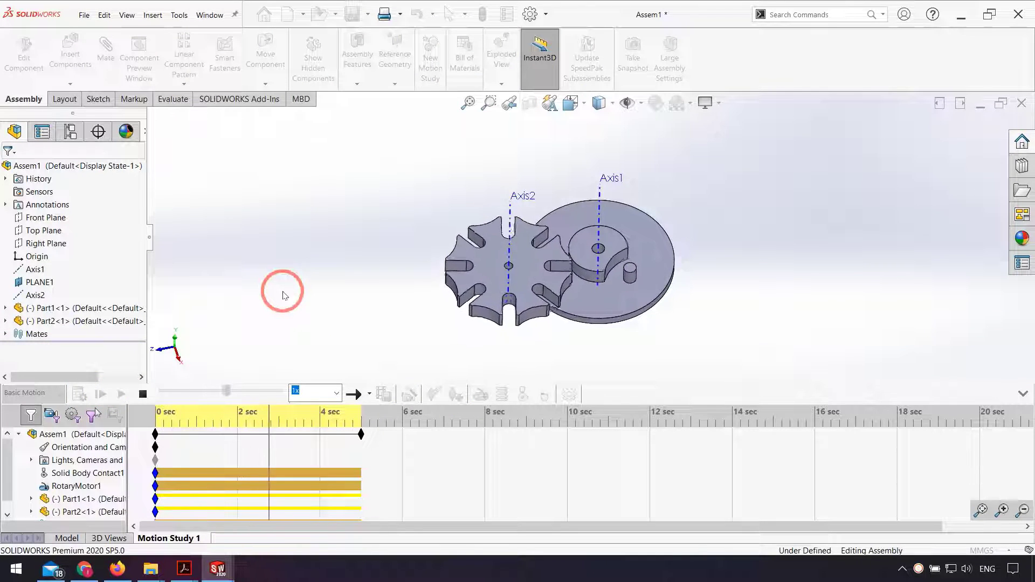
middle_drag(499, 180, 505, 286)
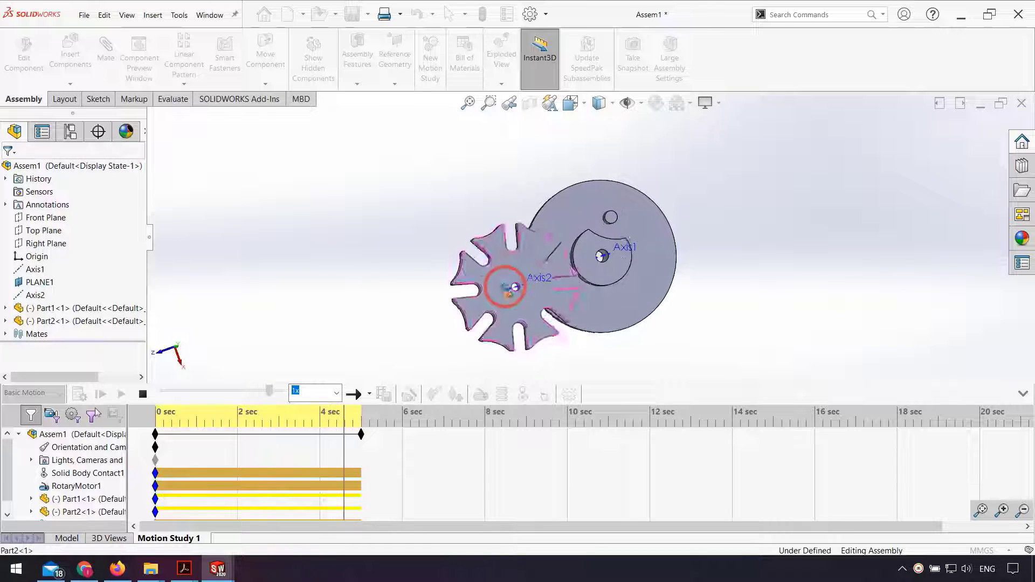
scroll(560, 267, down, 1)
middle_drag(358, 346, 410, 258)
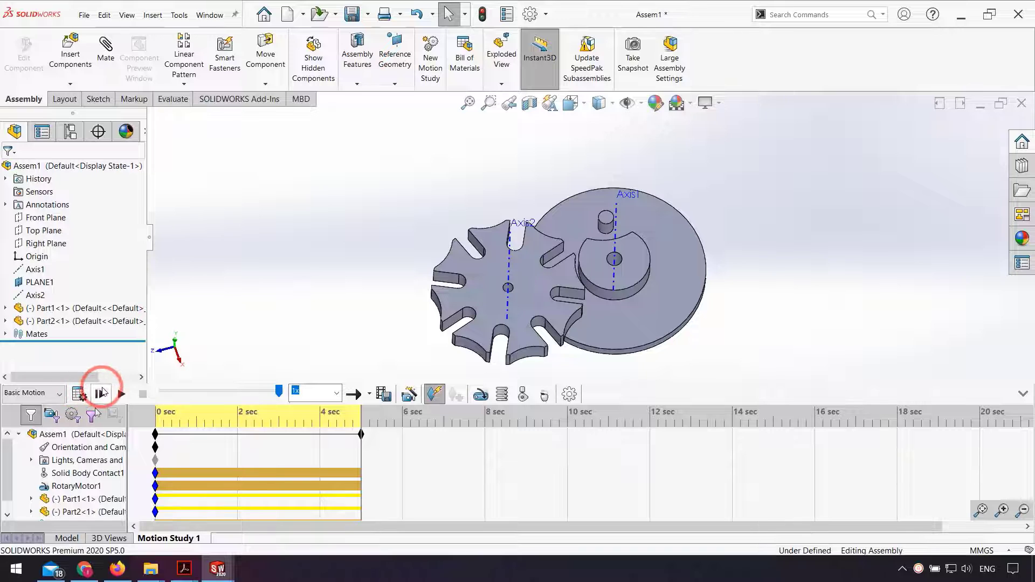
click(102, 392)
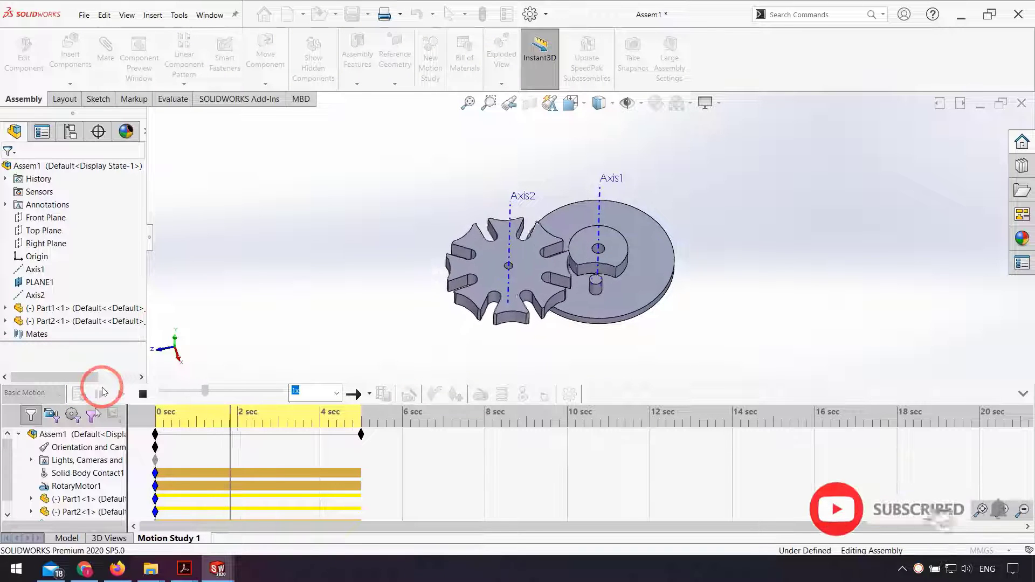
click(142, 393)
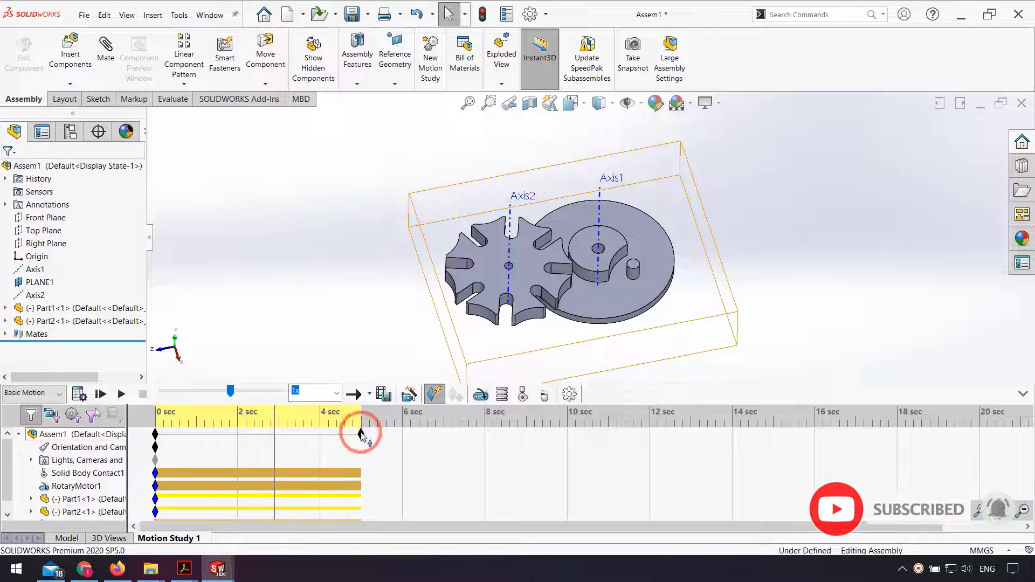
Extend the motion study's duration to about 10 seconds, recalculate it and stop the calculation before the end.
drag(562, 440, 562, 437)
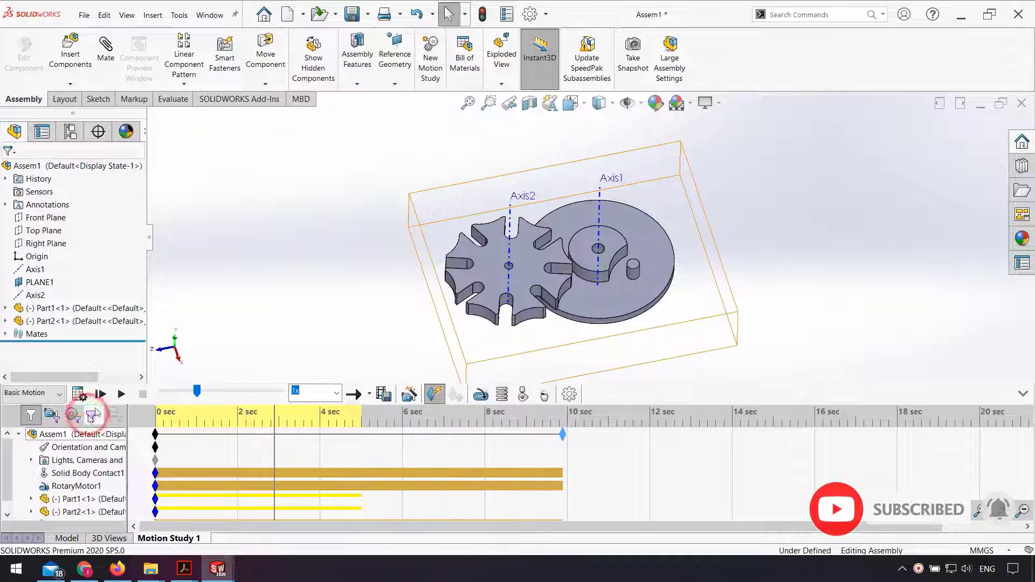
click(79, 394)
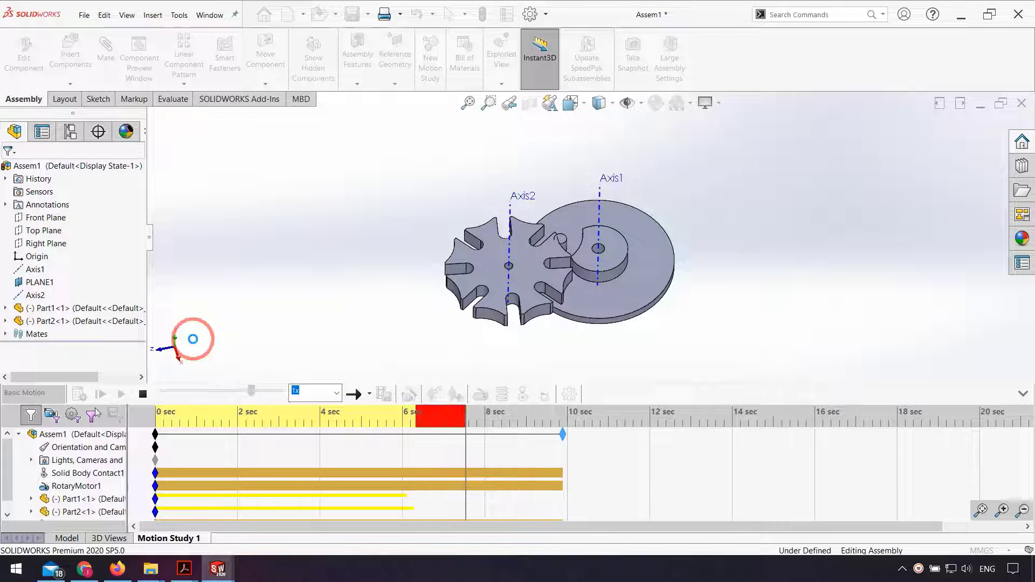
click(143, 394)
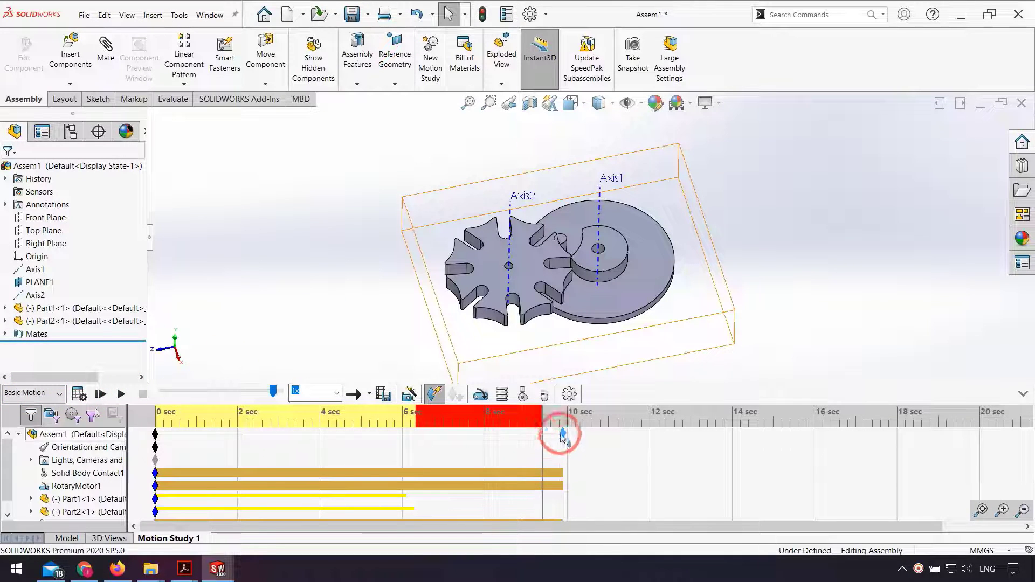
Shorten the motion study's duration to about 6 seconds and play it repeatedly from the start.
drag(421, 434, 410, 434)
click(100, 398)
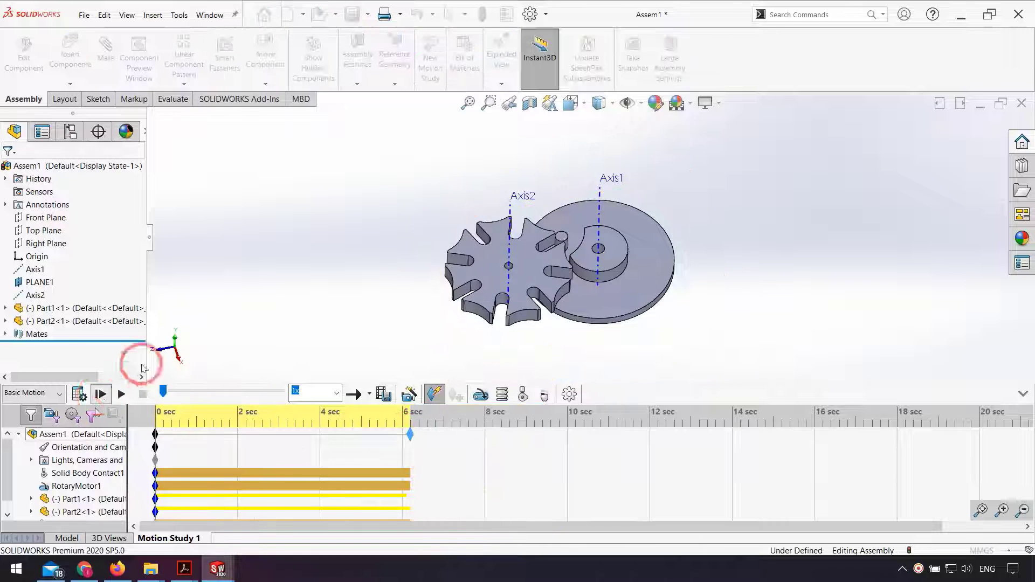
middle_drag(348, 312, 369, 308)
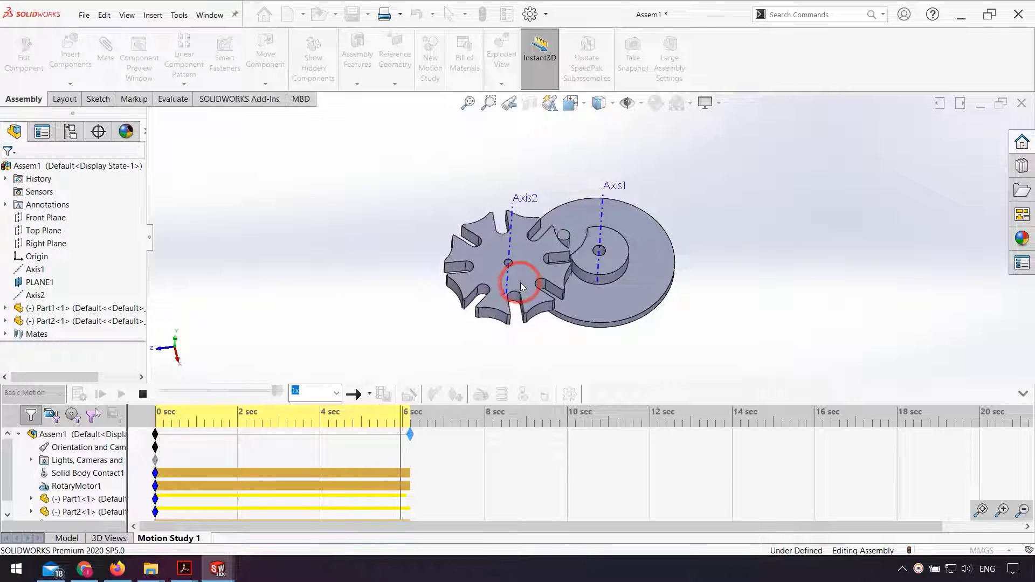
click(102, 394)
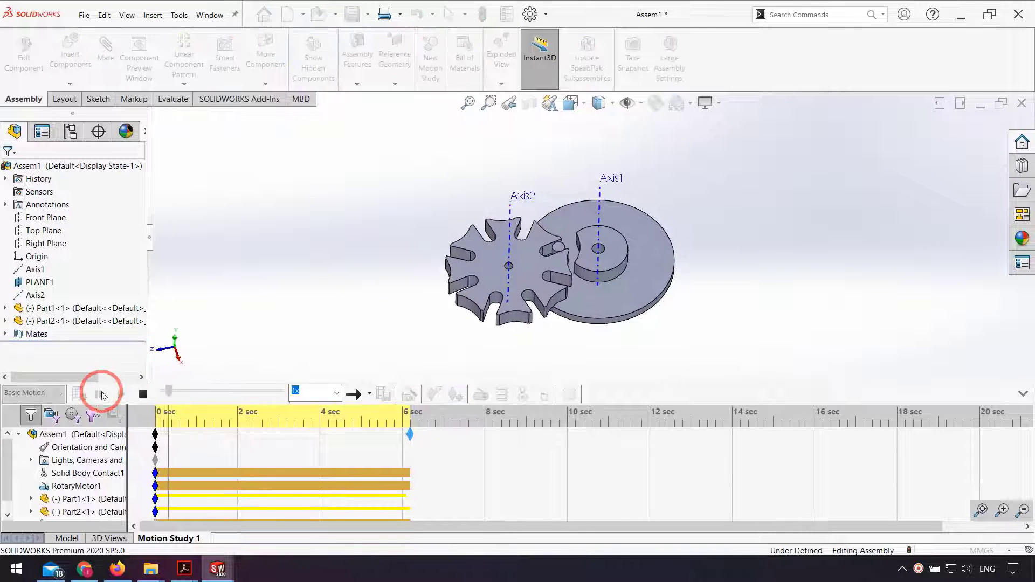